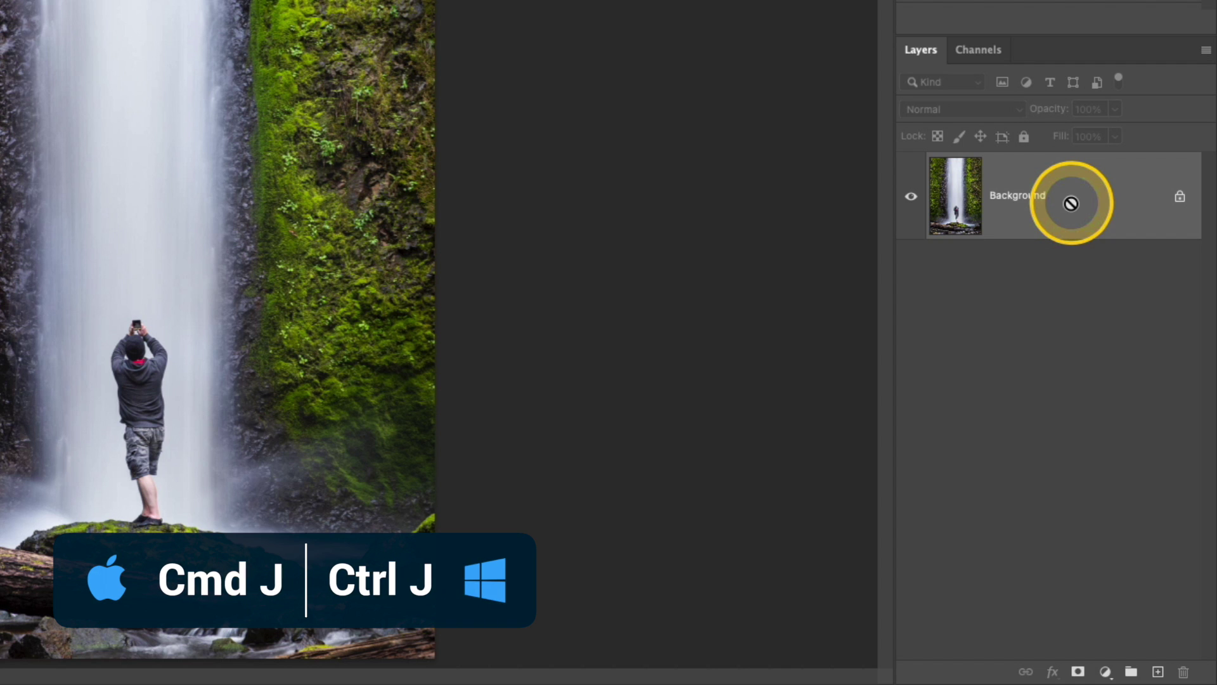
- Duplicate the Background layer and select the man on the copy with Select Subject
{"action": "key", "text": "ctrl+j"}
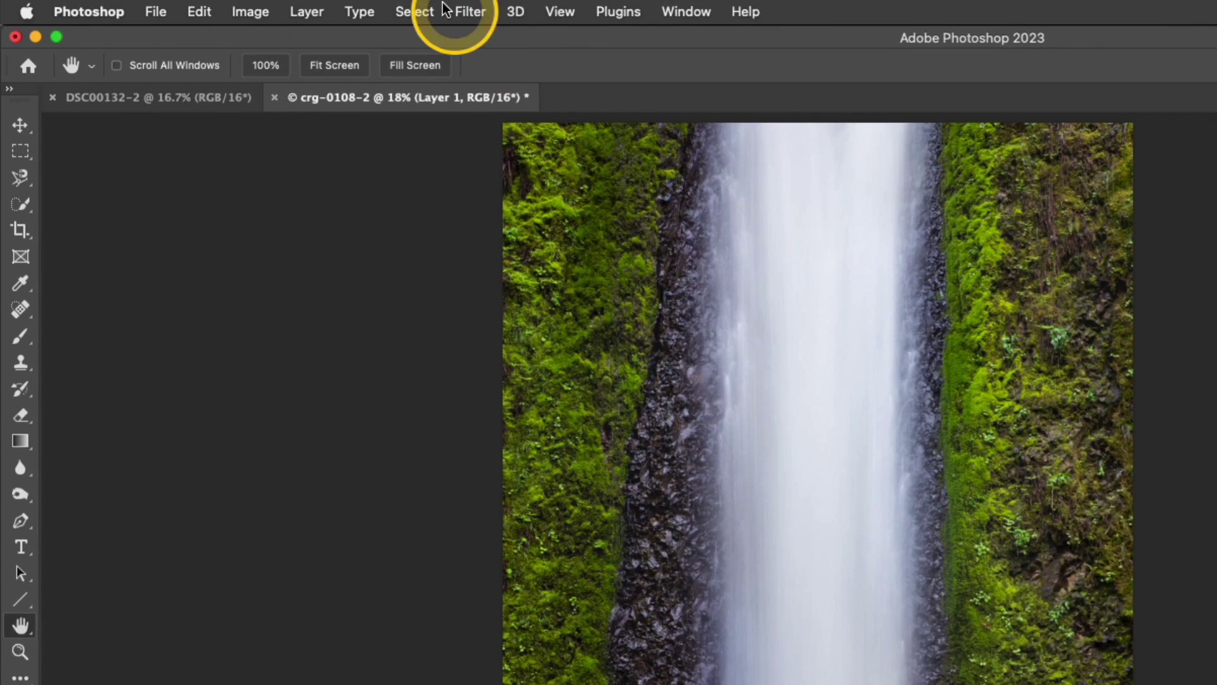
{"action": "left_click", "coordinate": [258, 6]}
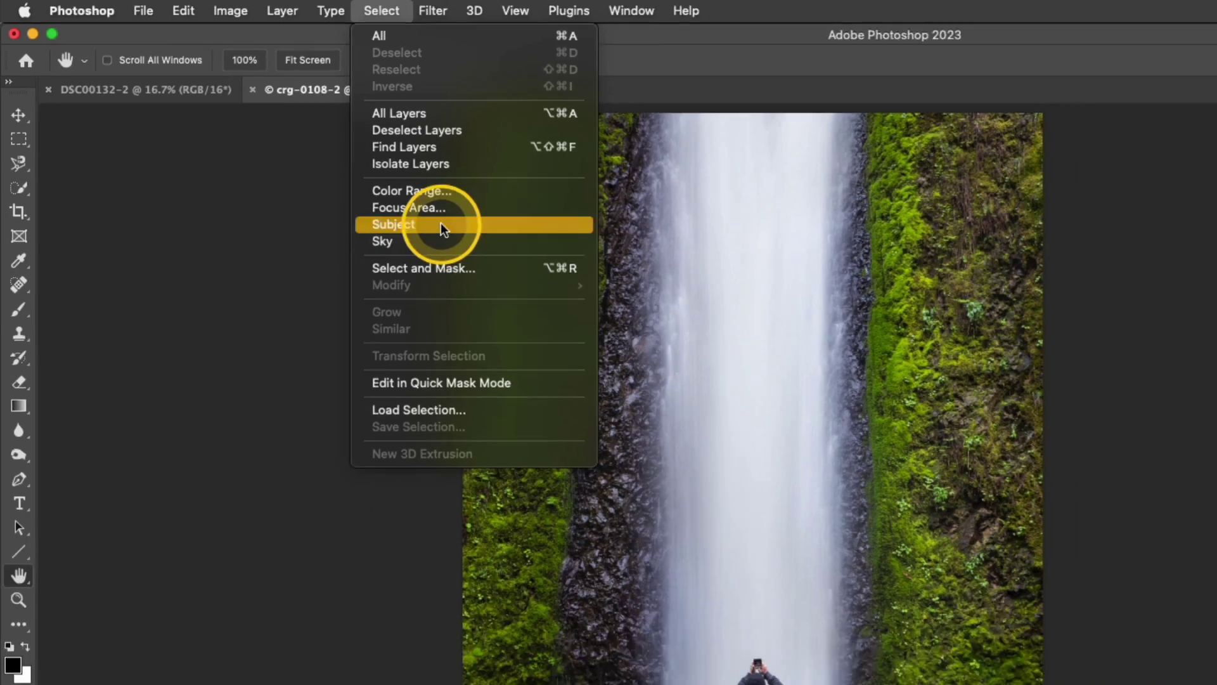
{"action": "left_click", "coordinate": [482, 250]}
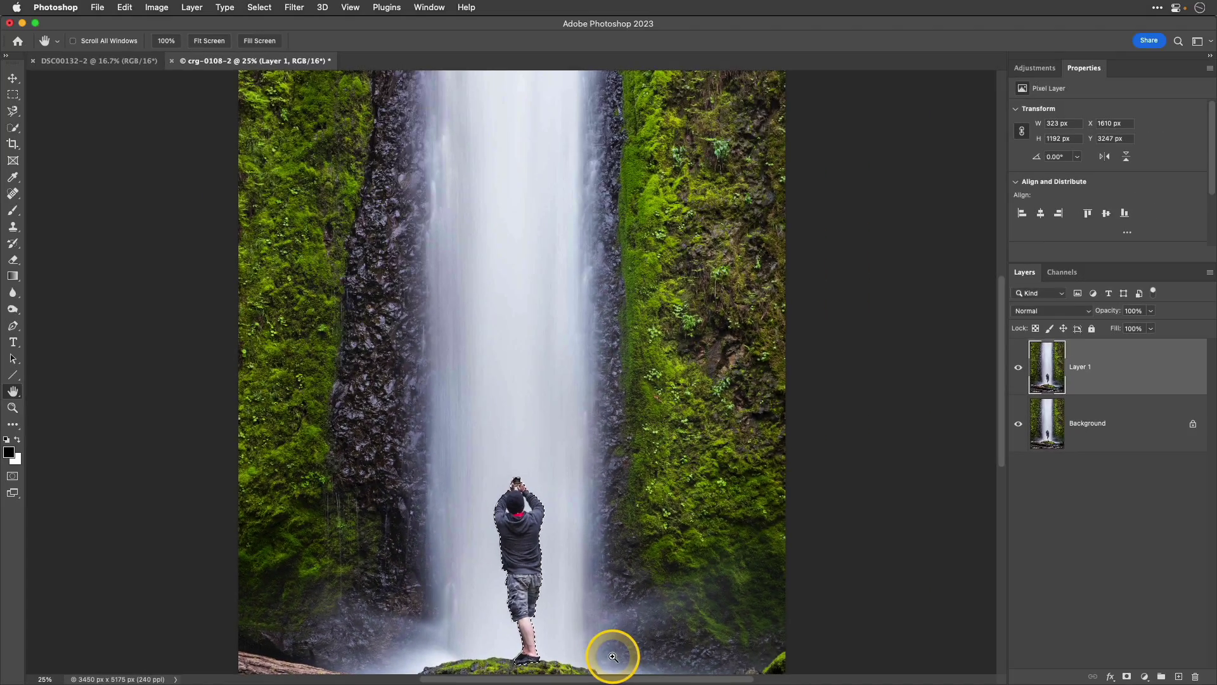
- Add the log, the mossy rocks and the rest of the stream foreground to the man's selection with the Quick Selection tool
{"action": "key", "text": "super+equal"}
{"action": "scroll", "coordinate": [625, 507], "scroll_direction": "down", "scroll_amount": 10}
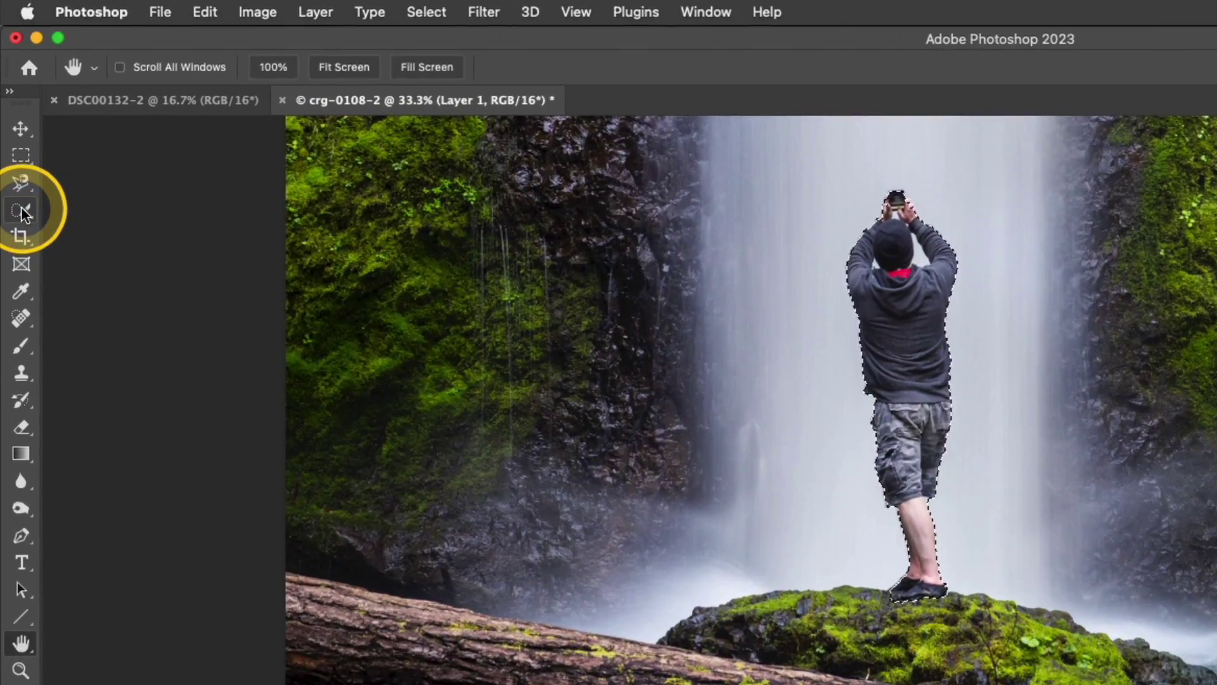
{"action": "mouse_move", "coordinate": [24, 213]}
{"action": "left_mouse_down"}
{"action": "mouse_move", "coordinate": [68, 209]}
{"action": "mouse_move", "coordinate": [121, 227]}
{"action": "left_mouse_up"}
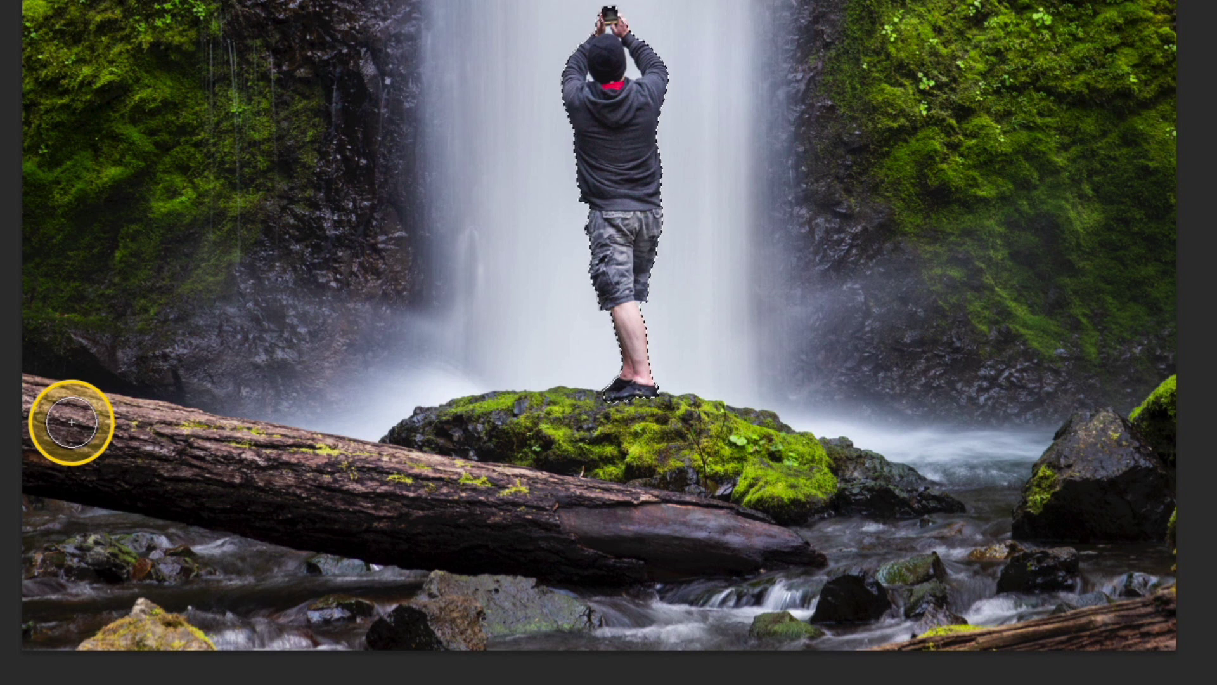
{"action": "mouse_move", "coordinate": [39, 415]}
{"action": "left_mouse_down"}
{"action": "mouse_move", "coordinate": [405, 480]}
{"action": "mouse_move", "coordinate": [484, 450]}
{"action": "mouse_move", "coordinate": [647, 447]}
{"action": "mouse_move", "coordinate": [999, 533]}
{"action": "mouse_move", "coordinate": [1099, 507]}
{"action": "mouse_move", "coordinate": [1143, 457]}
{"action": "mouse_move", "coordinate": [1110, 543]}
{"action": "mouse_move", "coordinate": [629, 616]}
{"action": "mouse_move", "coordinate": [247, 594]}
{"action": "mouse_move", "coordinate": [94, 555]}
{"action": "mouse_move", "coordinate": [61, 579]}
{"action": "mouse_move", "coordinate": [102, 572]}
{"action": "mouse_move", "coordinate": [213, 489]}
{"action": "left_mouse_up"}
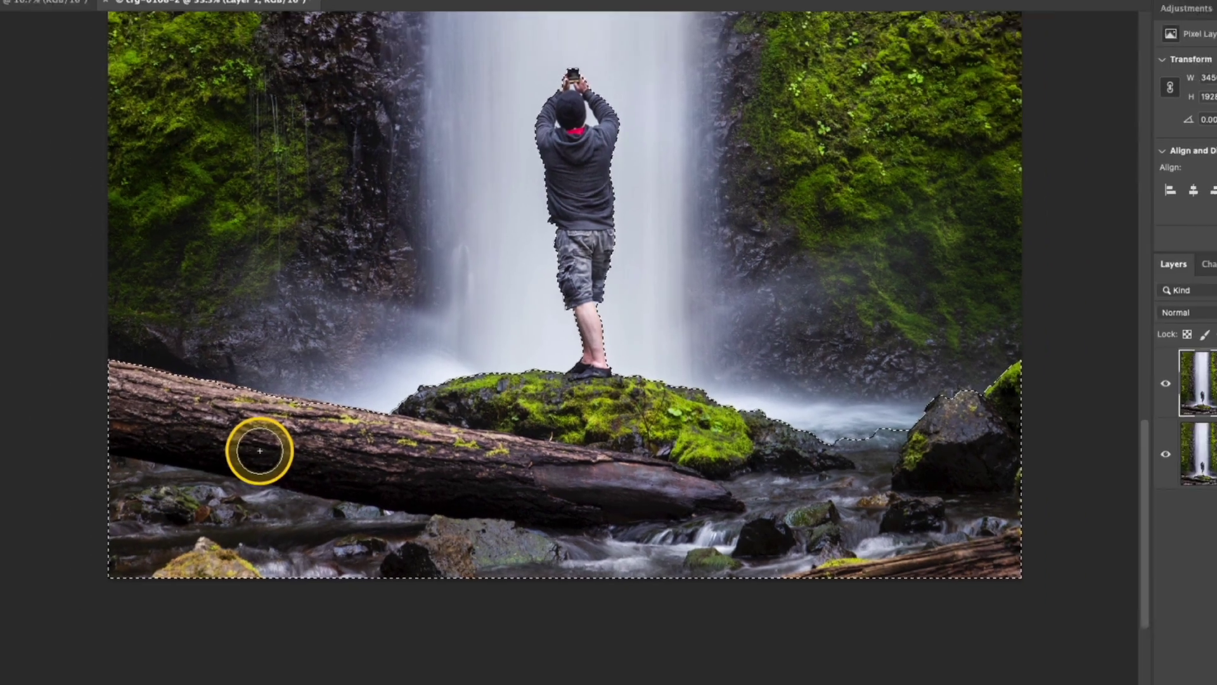
- Reduce the Quick Selection brush to 25 px and refine the selection along the log's upper edge
{"action": "key", "text": "super+plus"}
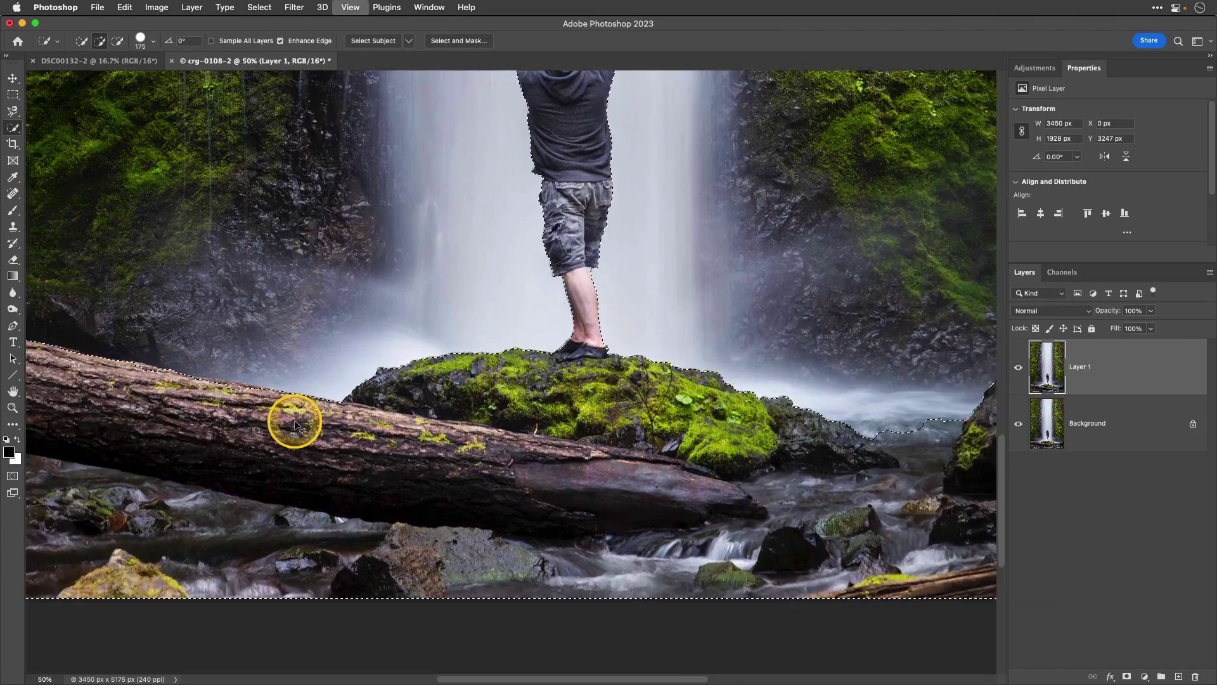
{"action": "key", "text": "super+plus"}
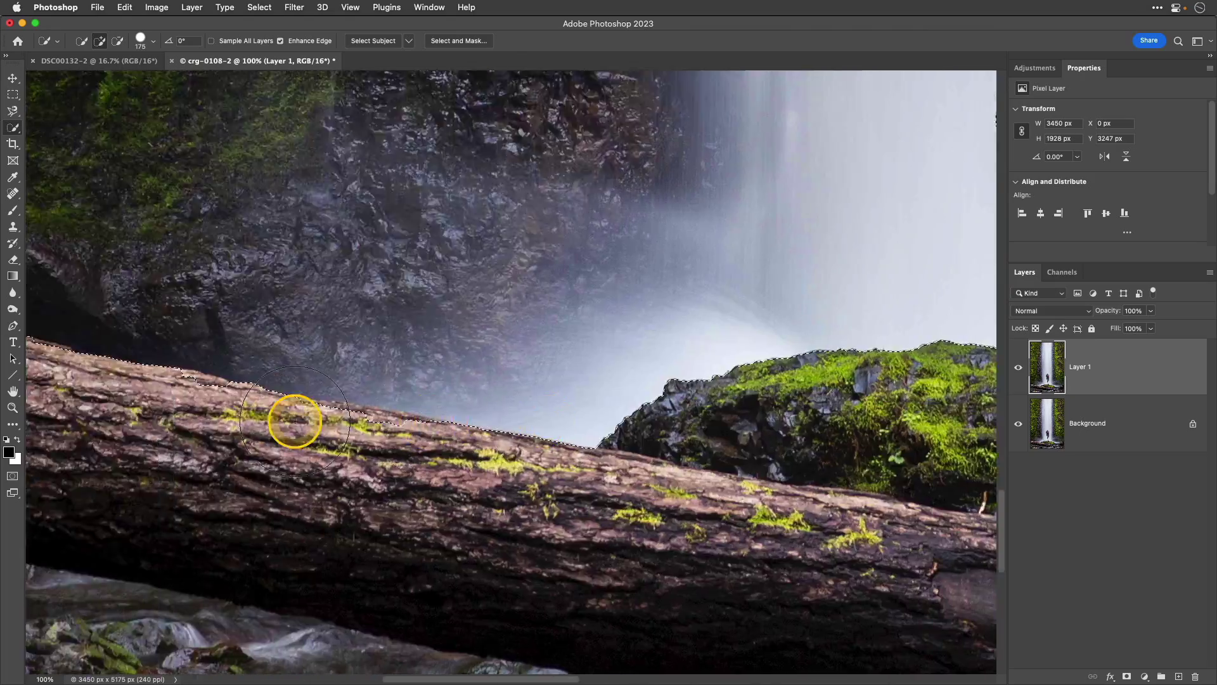
{"action": "scroll", "coordinate": [295, 421], "scroll_direction": "right", "scroll_amount": 2}
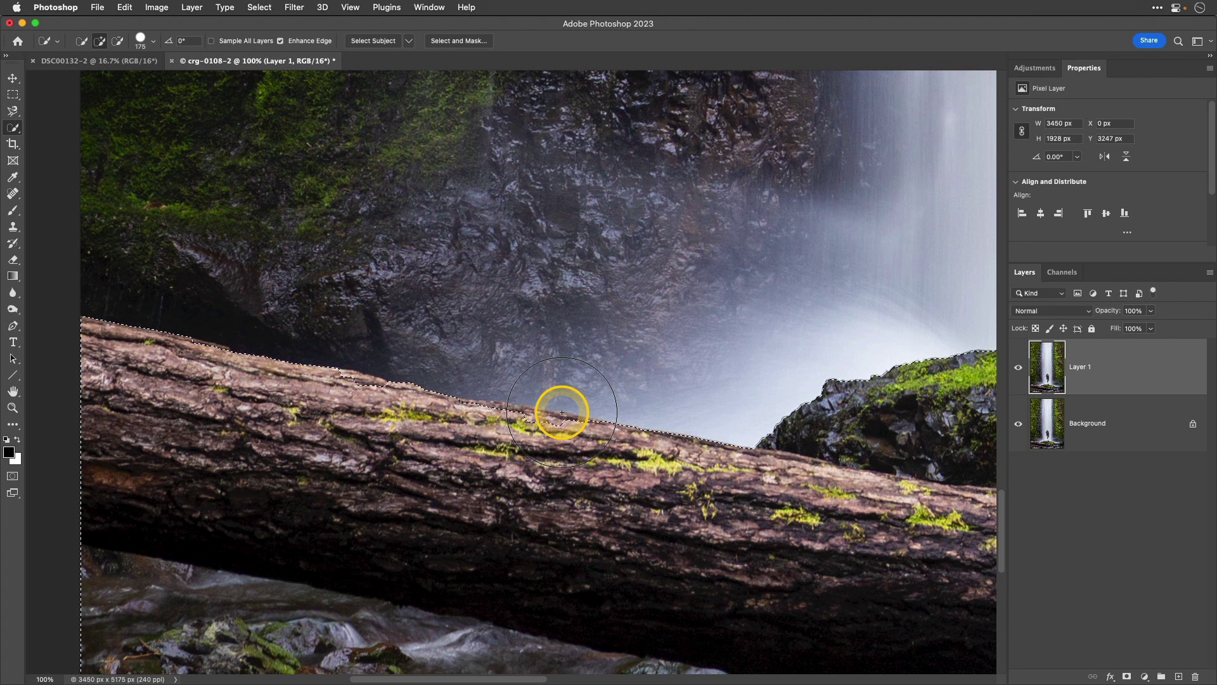
{"action": "left_click_drag", "start_coordinate": [561, 412], "coordinate": [351, 380]}
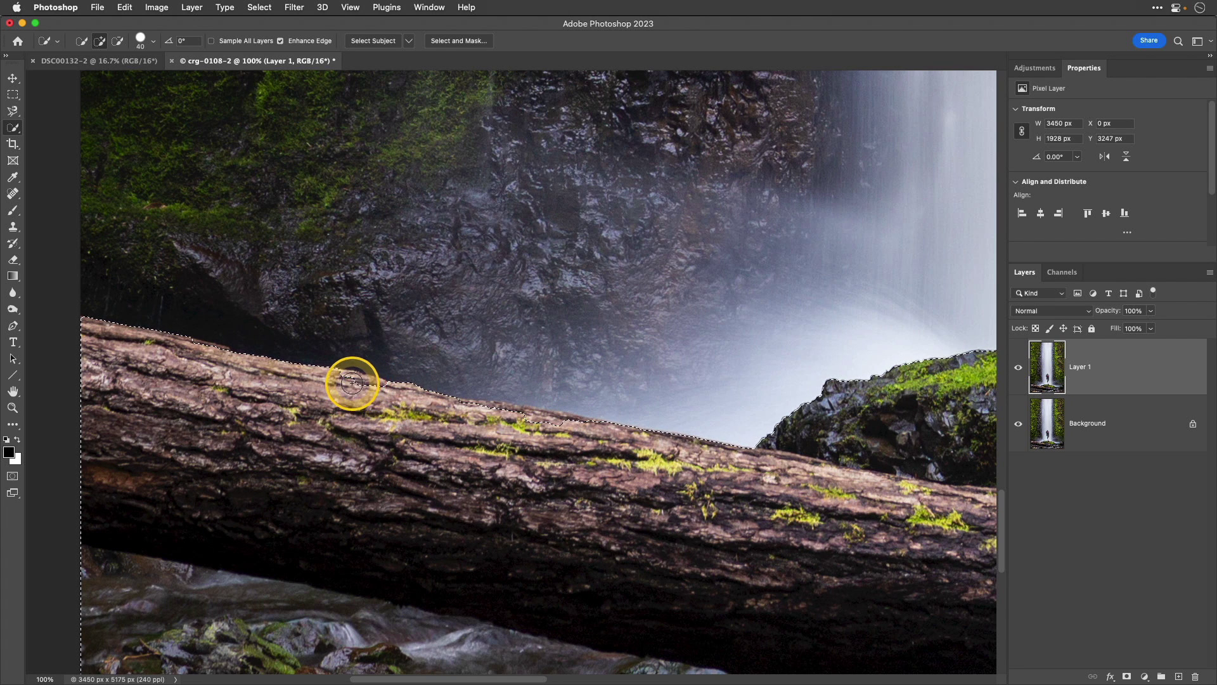
{"action": "key", "text": "bracketleft"}
{"action": "key", "text": "bracketleft"}
{"action": "key", "text": "bracketleft"}
{"action": "key", "text": "bracketleft"}
{"action": "key", "text": "bracketleft"}
{"action": "key", "text": "bracketleft"}
{"action": "key", "text": "bracketleft"}
{"action": "key", "text": "bracketleft"}
{"action": "key", "text": "bracketleft"}
{"action": "key", "text": "bracketleft"}
{"action": "key", "text": "bracketleft"}
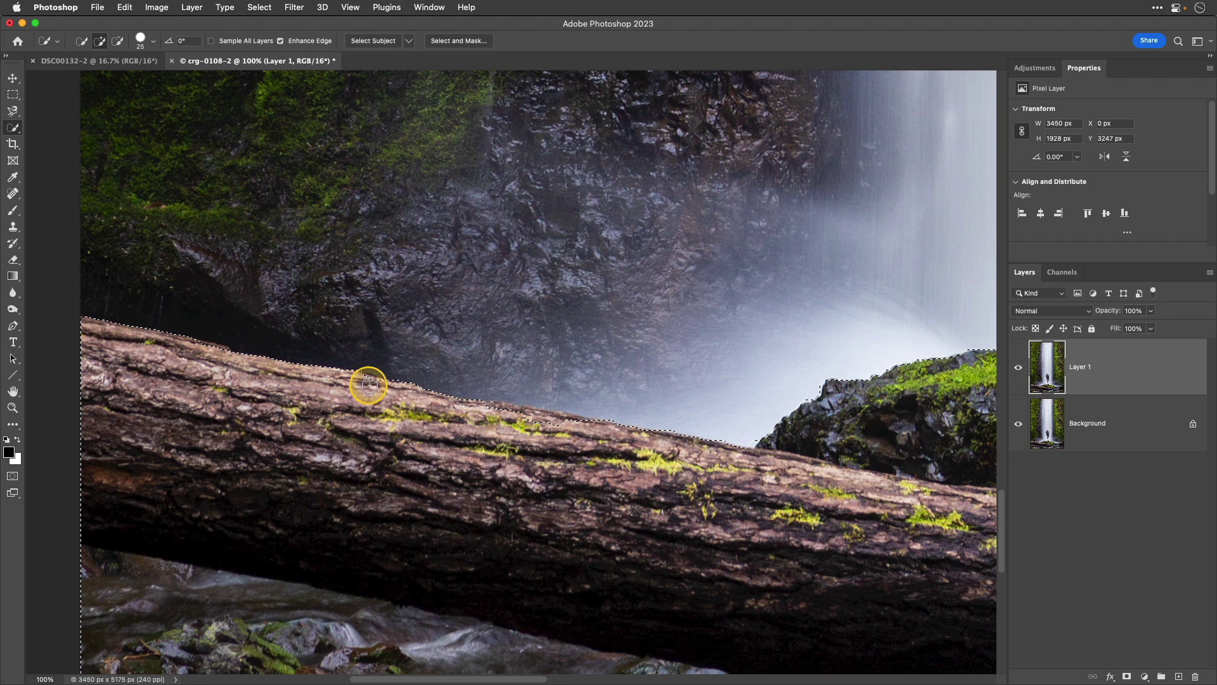
{"action": "mouse_move", "coordinate": [373, 386]}
{"action": "left_mouse_down"}
{"action": "mouse_move", "coordinate": [462, 417]}
{"action": "mouse_move", "coordinate": [521, 417]}
{"action": "left_mouse_up"}
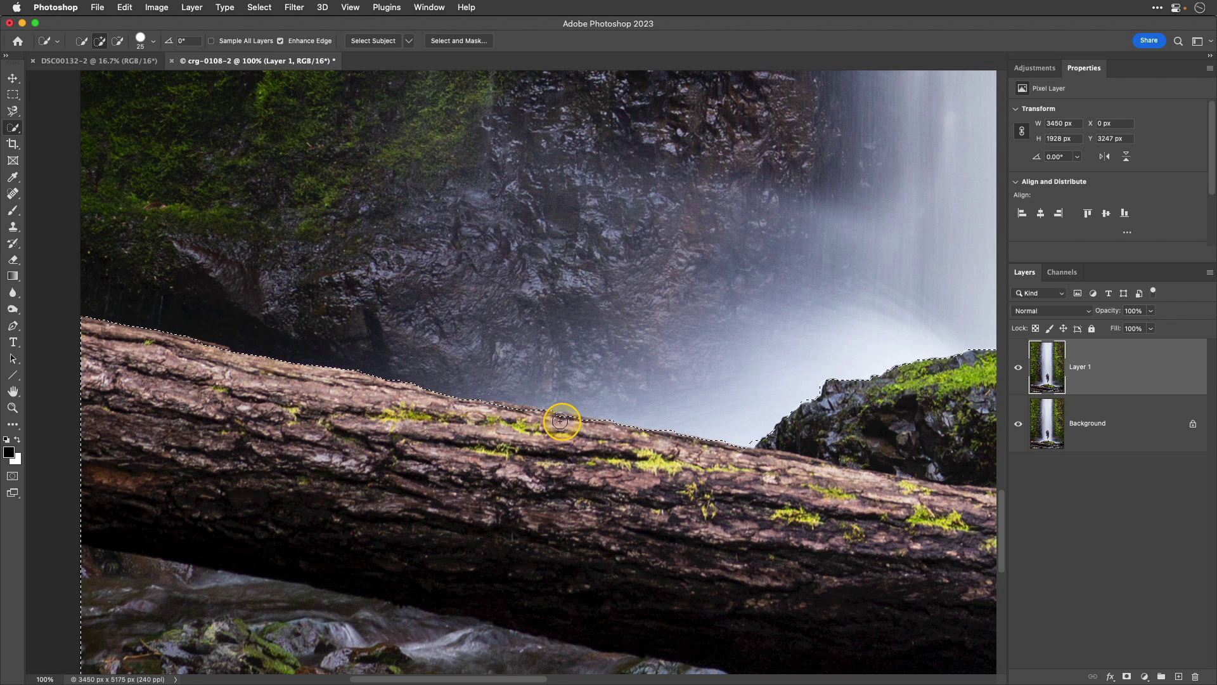
{"action": "left_click_drag", "start_coordinate": [671, 450], "coordinate": [782, 461]}
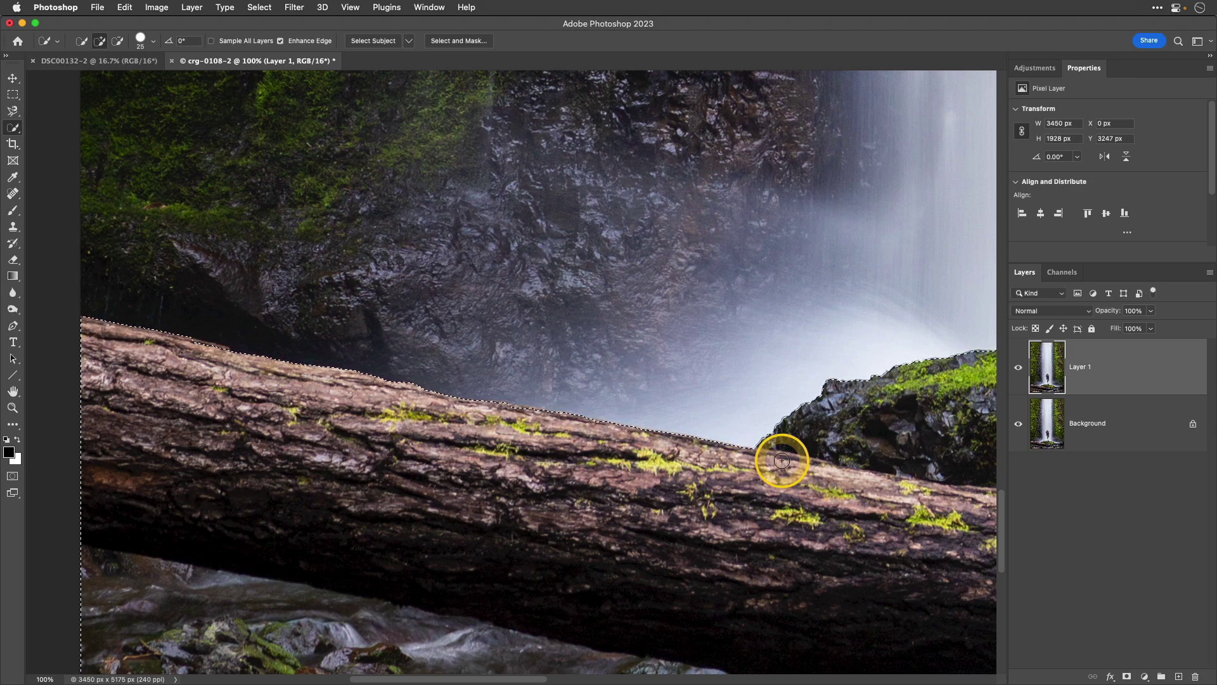
- Add the large boulder's edge at the image's right side to the selection and subtract the overspill beside it
{"action": "left_click_drag", "start_coordinate": [867, 445], "coordinate": [443, 345]}
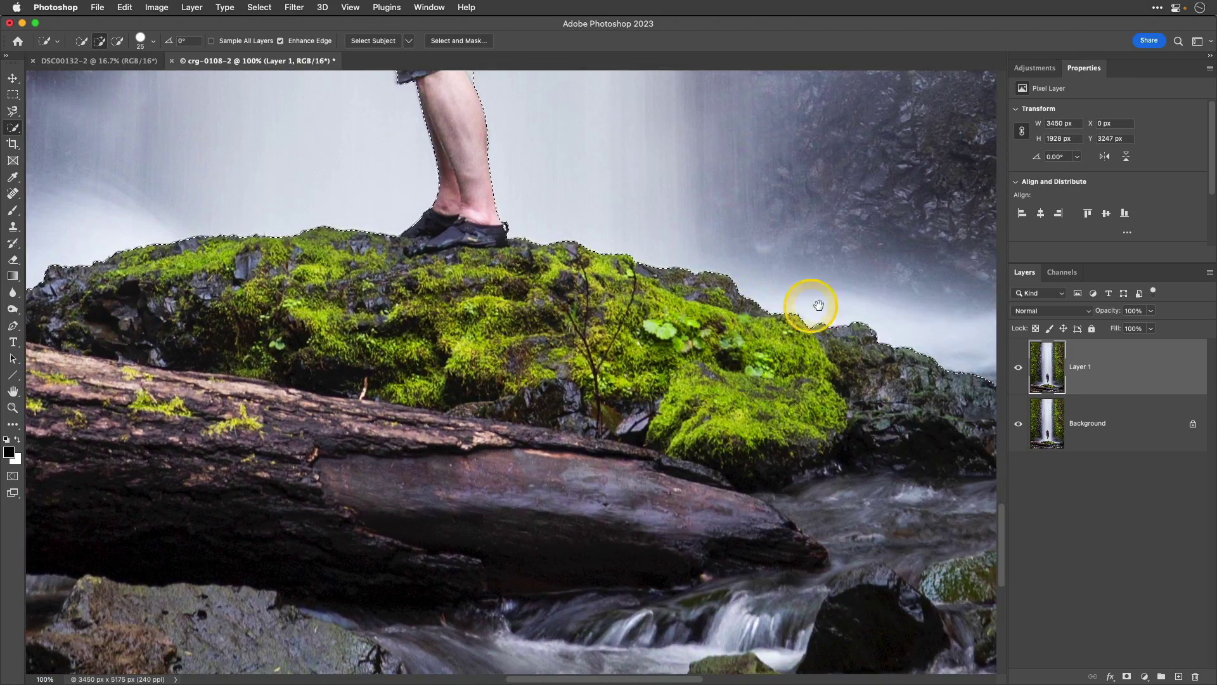
{"action": "left_click_drag", "start_coordinate": [818, 305], "coordinate": [242, 329]}
{"action": "mouse_move", "coordinate": [617, 363]}
{"action": "left_mouse_down"}
{"action": "mouse_move", "coordinate": [682, 346]}
{"action": "mouse_move", "coordinate": [745, 297]}
{"action": "mouse_move", "coordinate": [734, 316]}
{"action": "mouse_move", "coordinate": [802, 315]}
{"action": "left_mouse_up"}
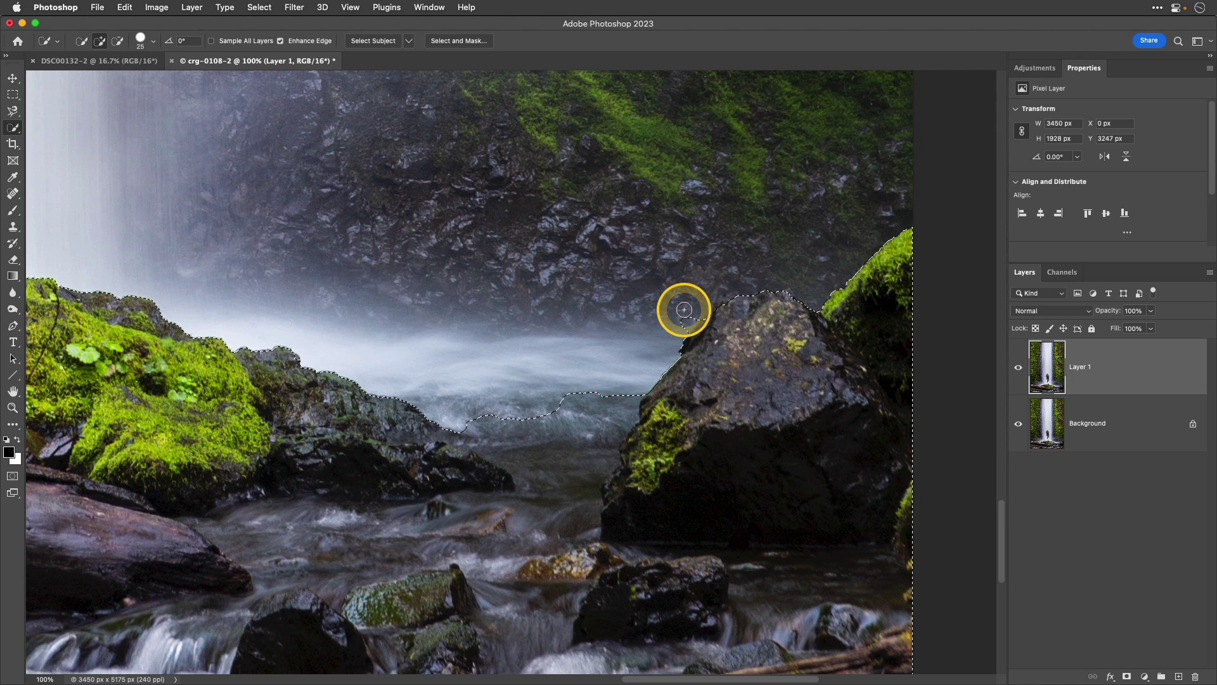
{"action": "key", "text": "alt"}
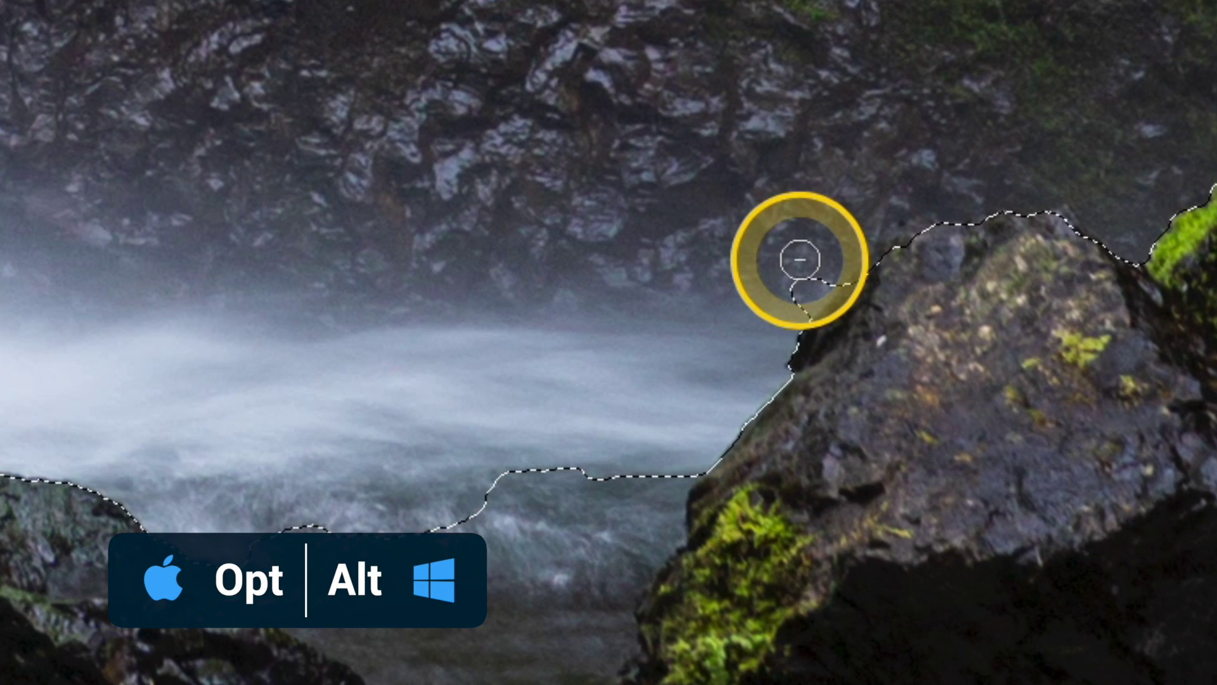
{"action": "mouse_move", "coordinate": [811, 264]}
{"action": "left_mouse_down"}
{"action": "mouse_move", "coordinate": [785, 318]}
{"action": "mouse_move", "coordinate": [831, 266]}
{"action": "left_mouse_up"}
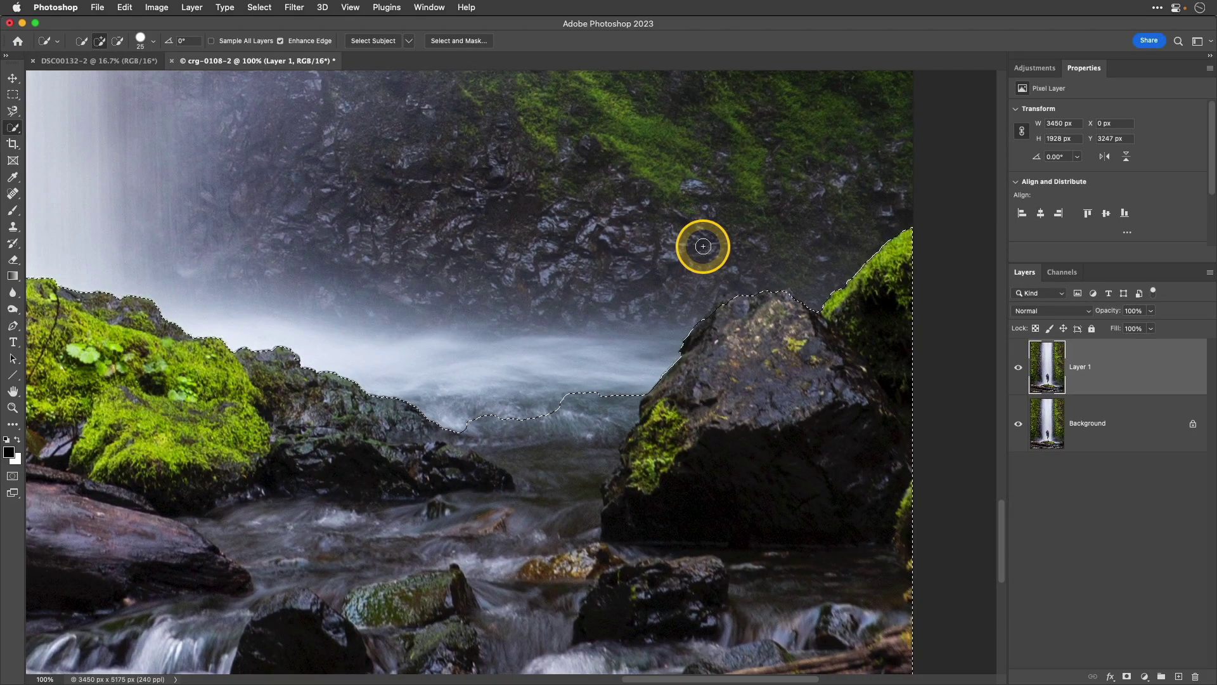
- Add a layer mask to Layer 1 from the selection and inspect the mask on its own
{"action": "key", "text": "super+0"}
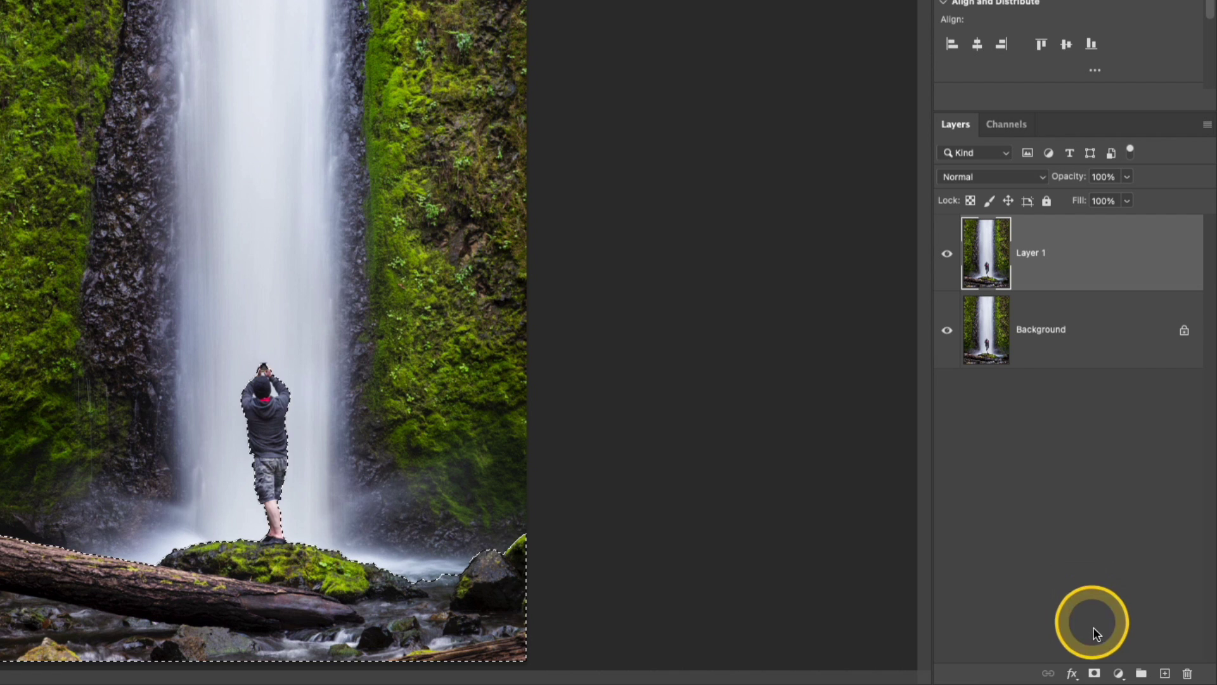
{"action": "left_click", "coordinate": [1095, 673]}
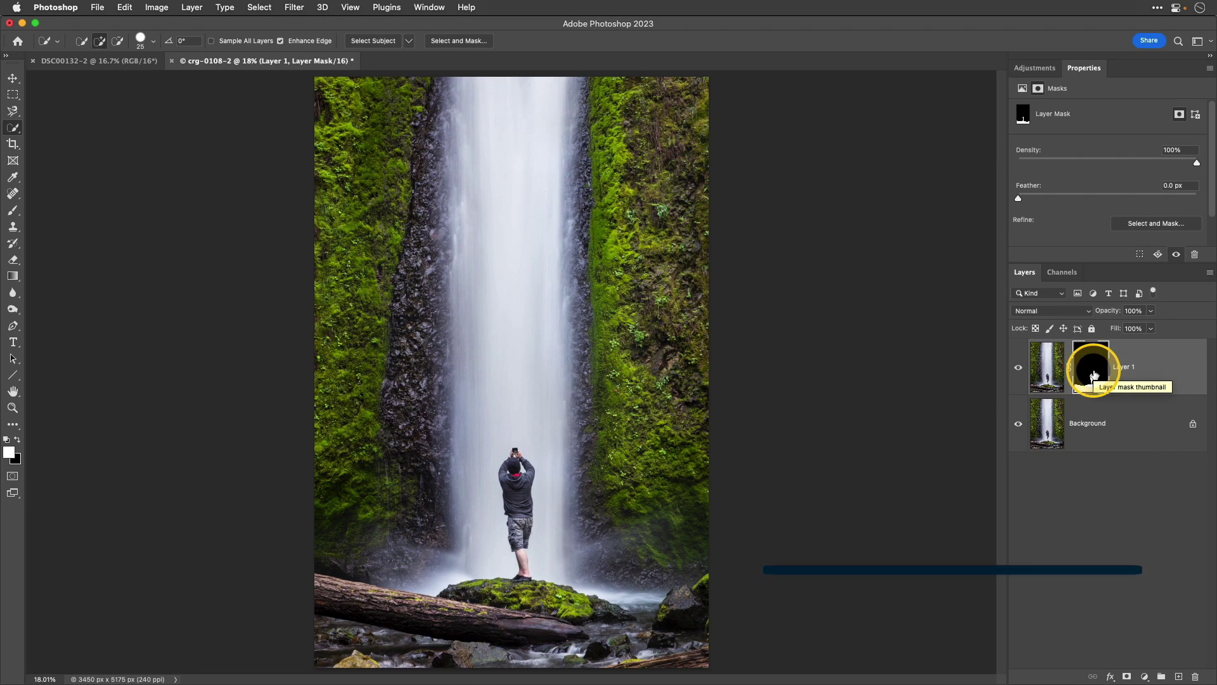
{"action": "left_click", "coordinate": [1095, 376], "text": "alt"}
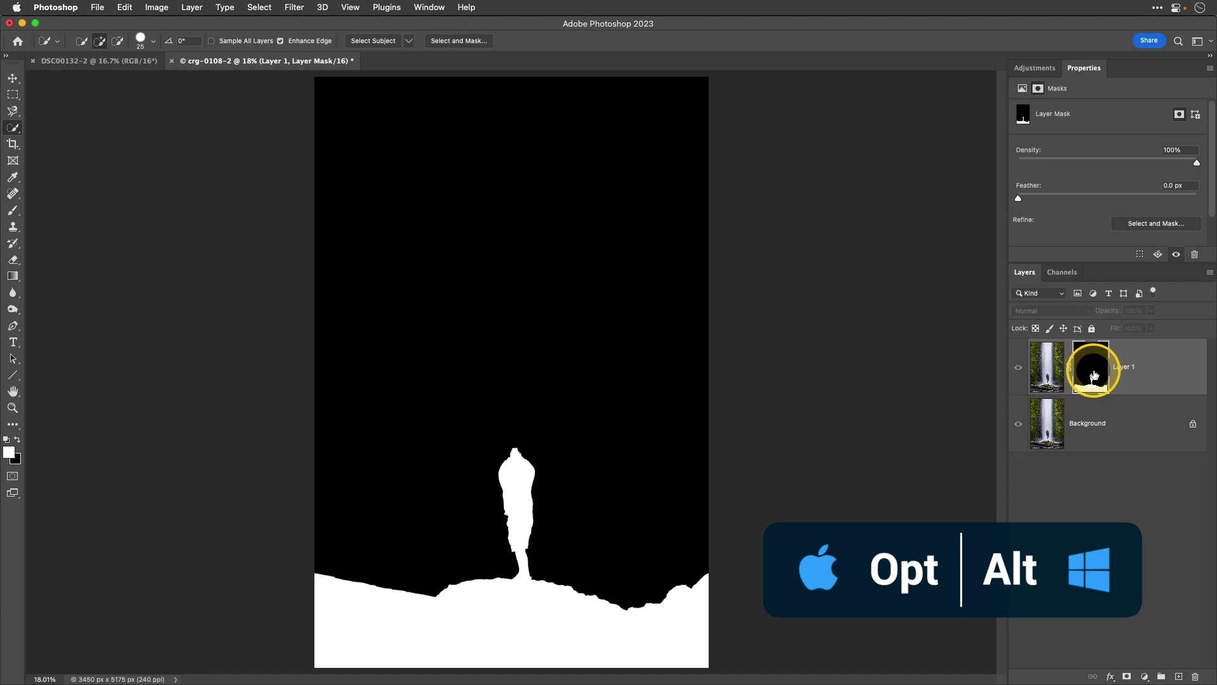
{"action": "left_click", "coordinate": [1095, 375], "text": "alt"}
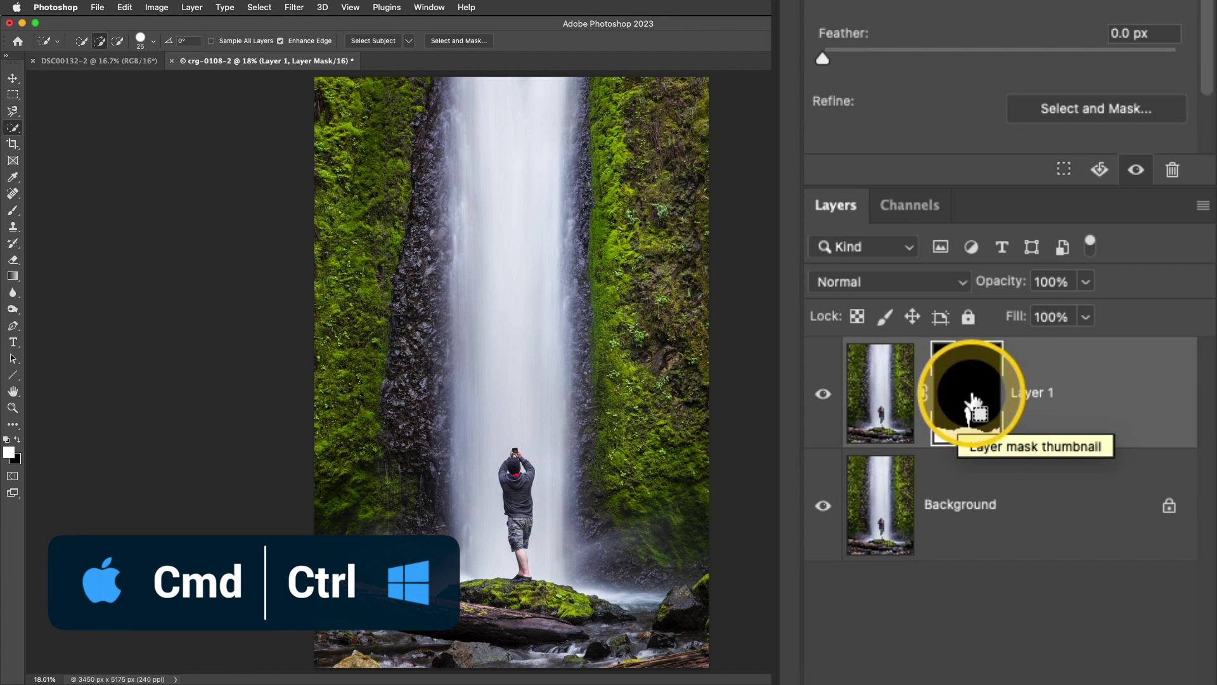
- Load Layer 1's mask as a selection, hide Layer 1 and make the Background layer active
{"action": "left_click", "coordinate": [972, 398], "text": "super"}
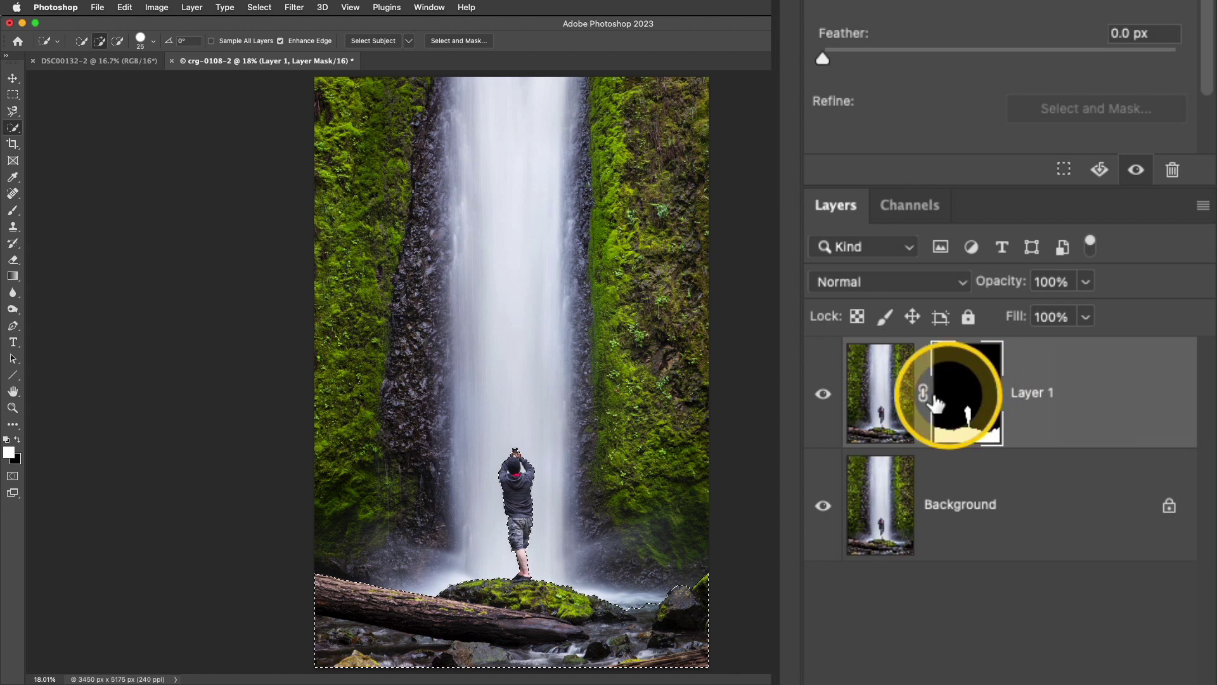
{"action": "left_click", "coordinate": [824, 396]}
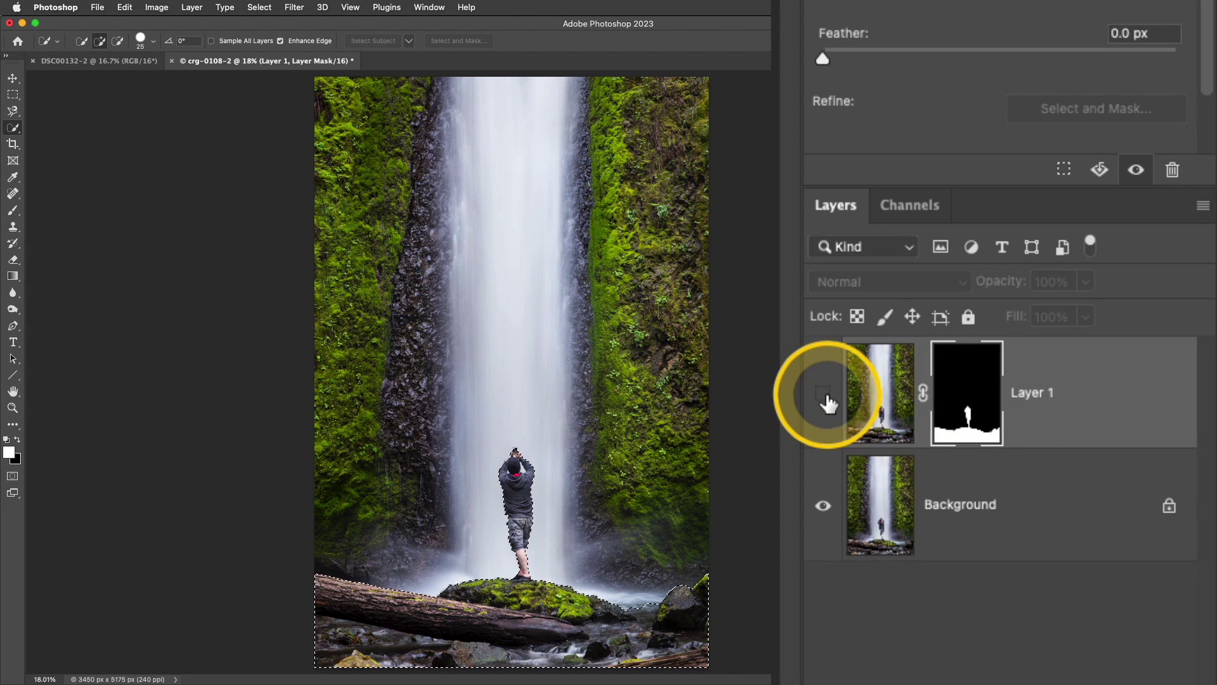
{"action": "left_click", "coordinate": [1023, 496]}
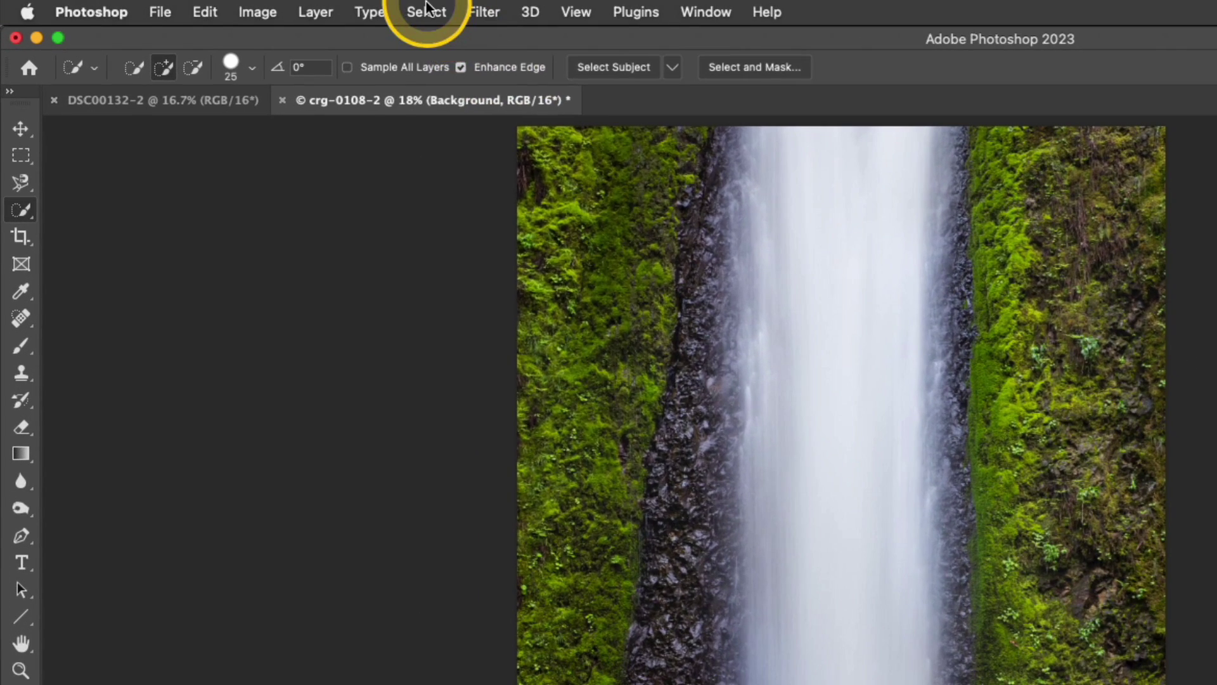
- Expand the selection by 50 pixels
{"action": "left_click", "coordinate": [426, 10]}
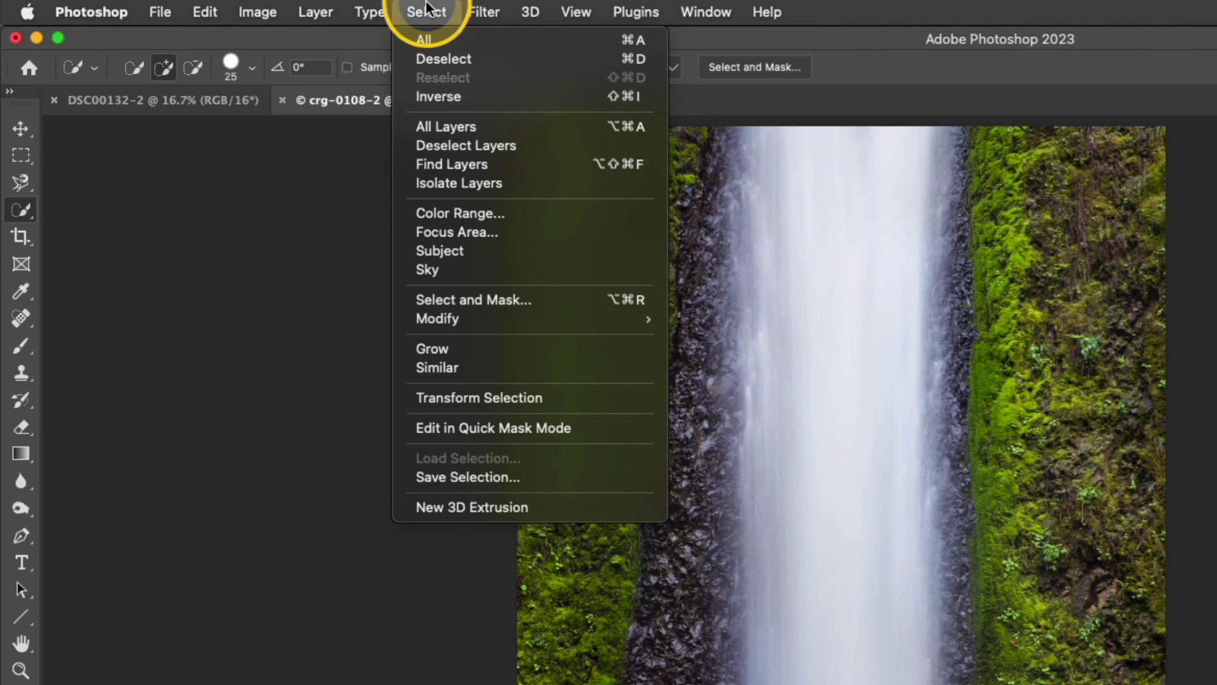
{"action": "mouse_move", "coordinate": [545, 322]}
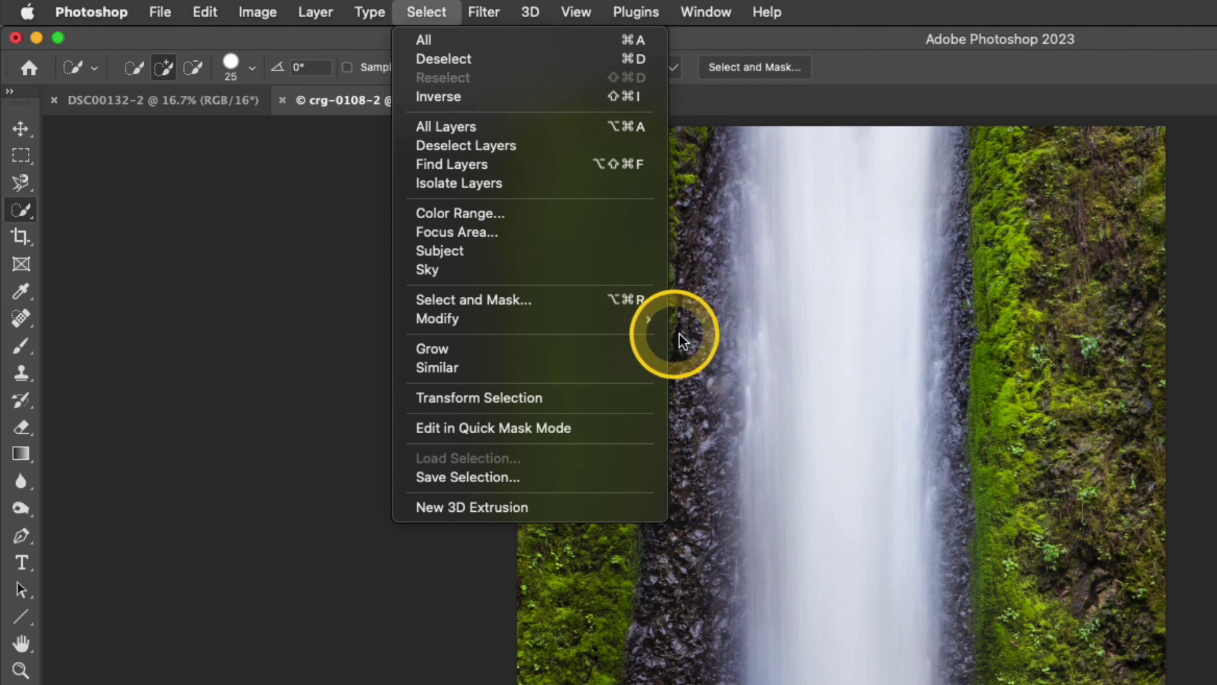
{"action": "left_click", "coordinate": [775, 360]}
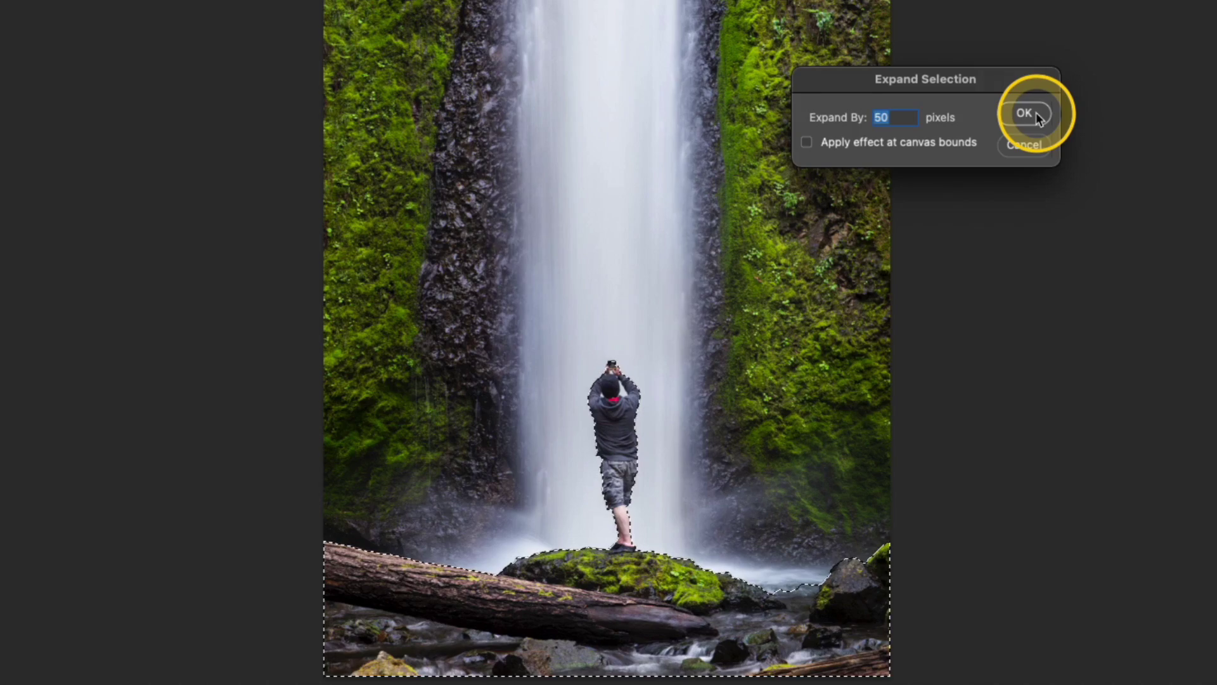
{"action": "left_click", "coordinate": [1027, 115]}
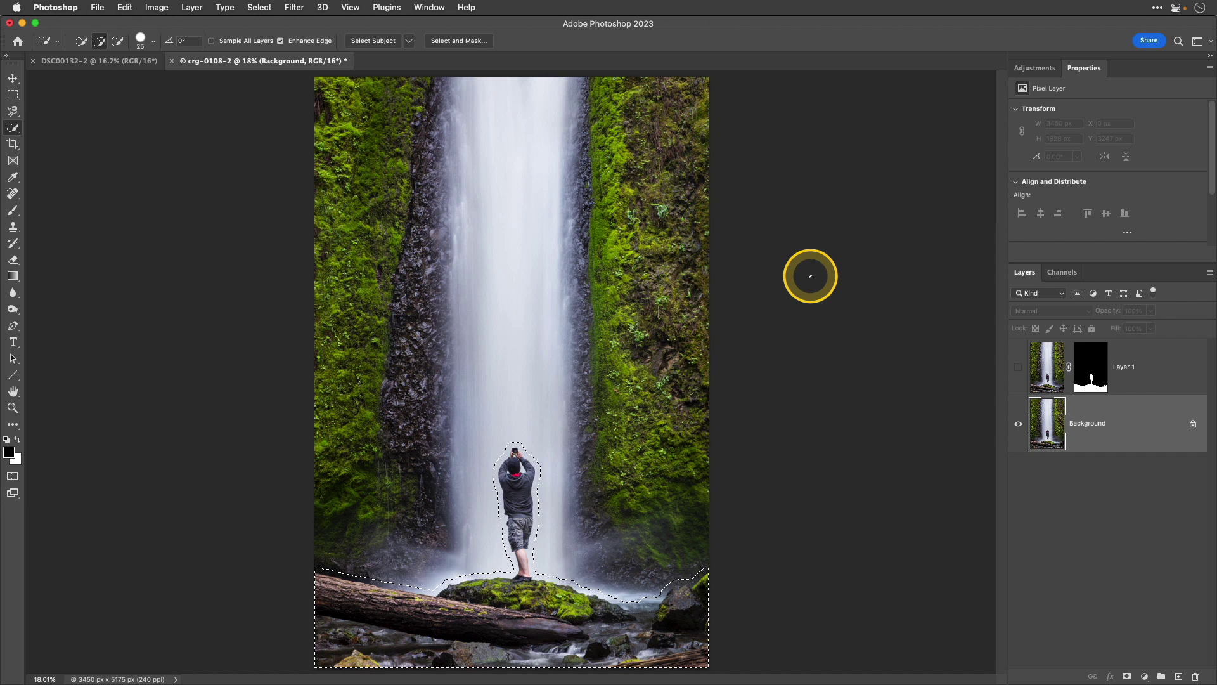
- Fill the selected foreground on the Background layer with Content-Aware at 100% opacity and Color Adaptation on, and deselect
{"action": "key", "text": "shift+BackSpace"}
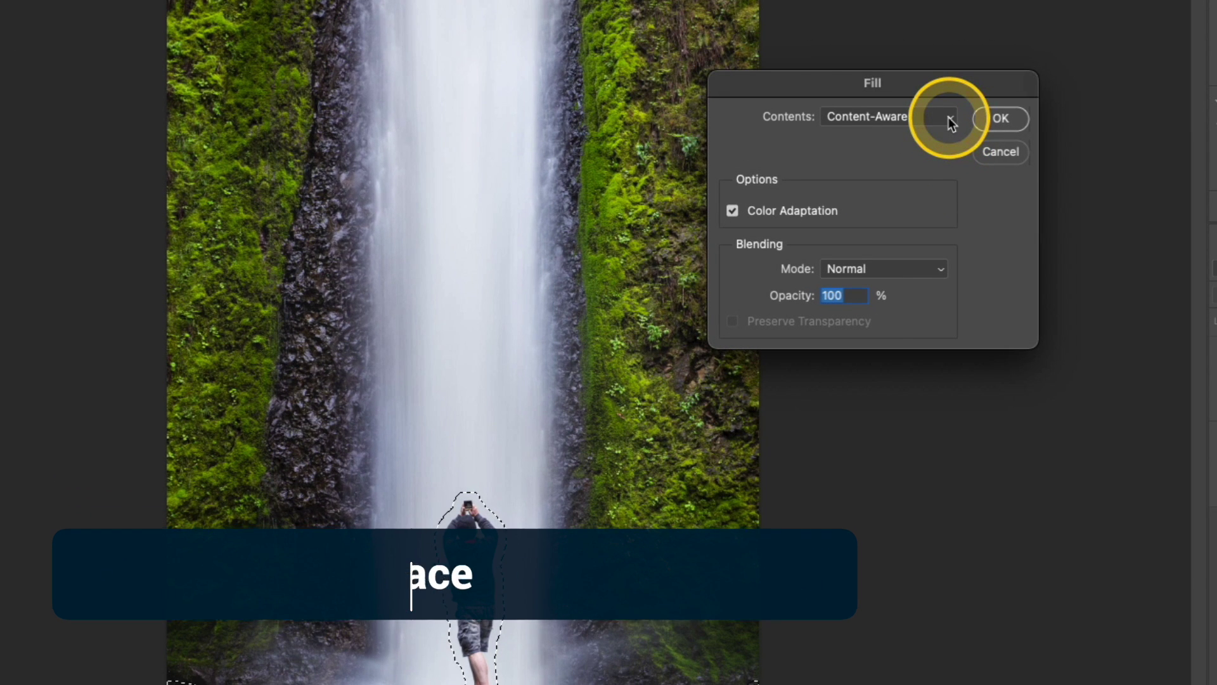
{"action": "left_click", "coordinate": [835, 192]}
{"action": "left_click", "coordinate": [949, 118]}
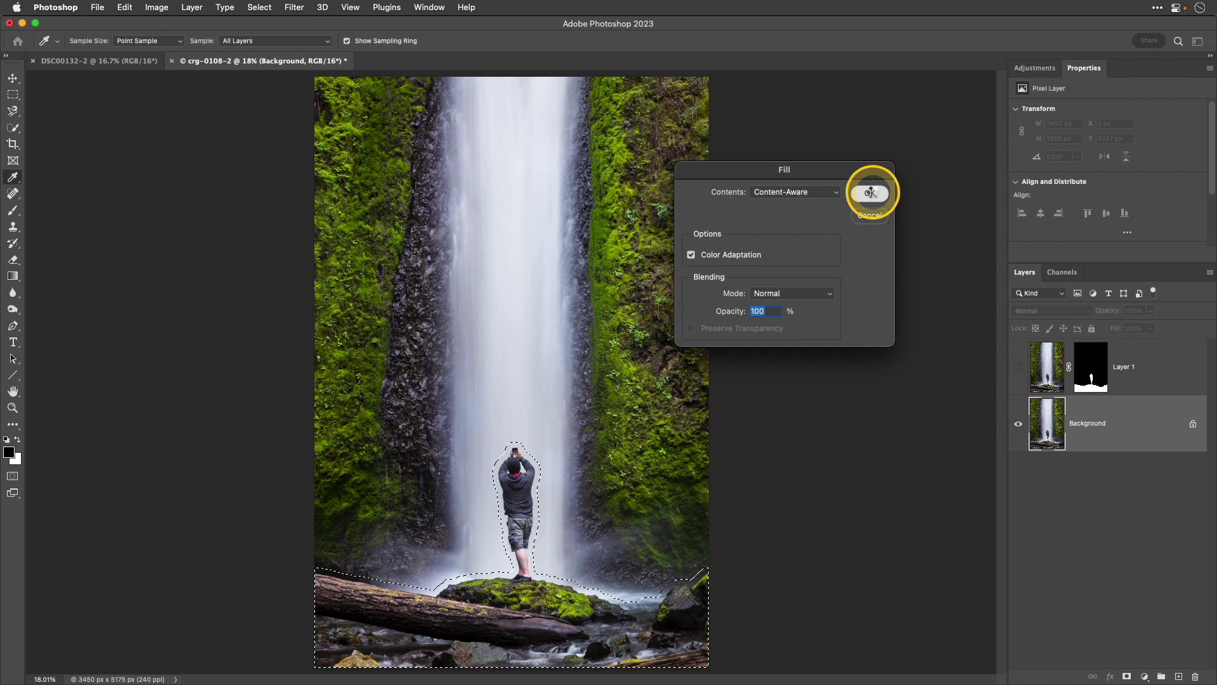
{"action": "left_click", "coordinate": [1000, 118]}
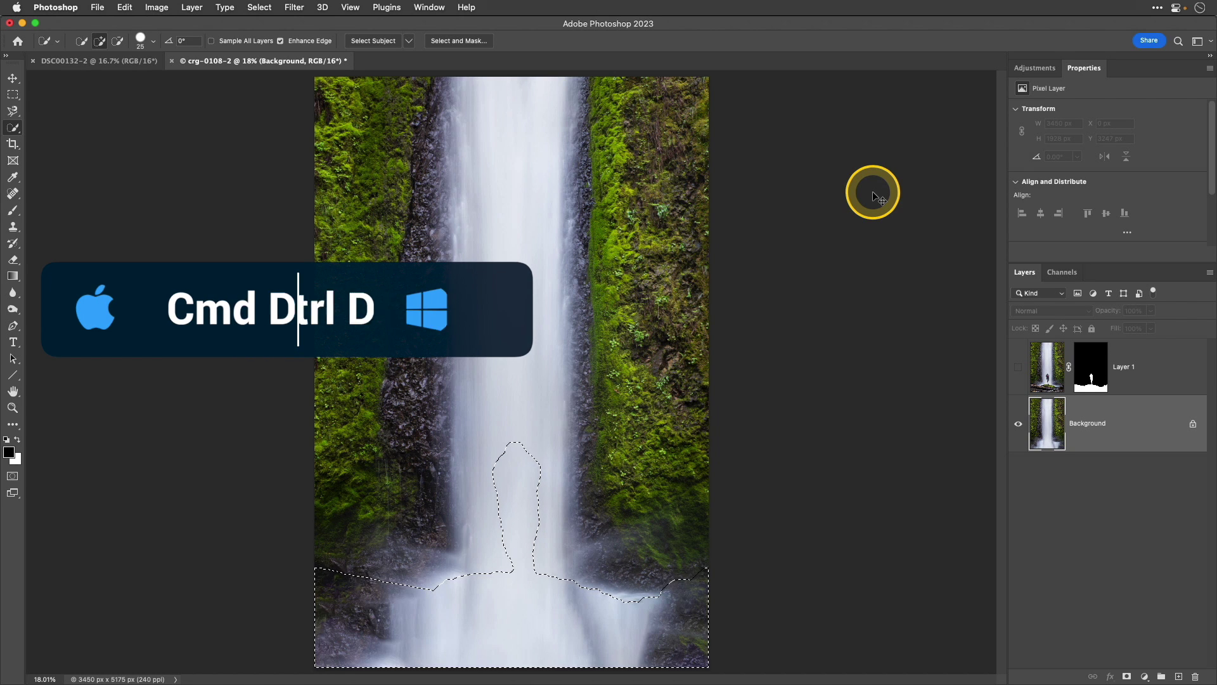
{"action": "key", "text": "super+d"}
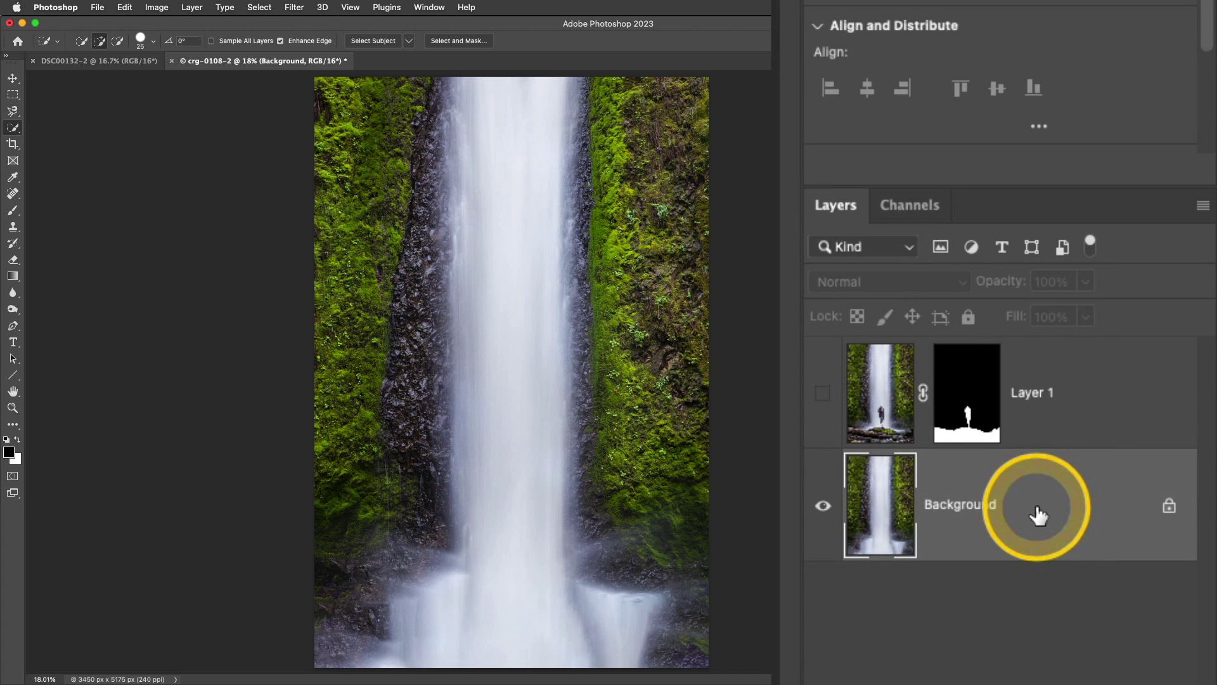
- Make Layer 1 visible again and convert the Background layer to a Smart Object
{"action": "left_click", "coordinate": [823, 393]}
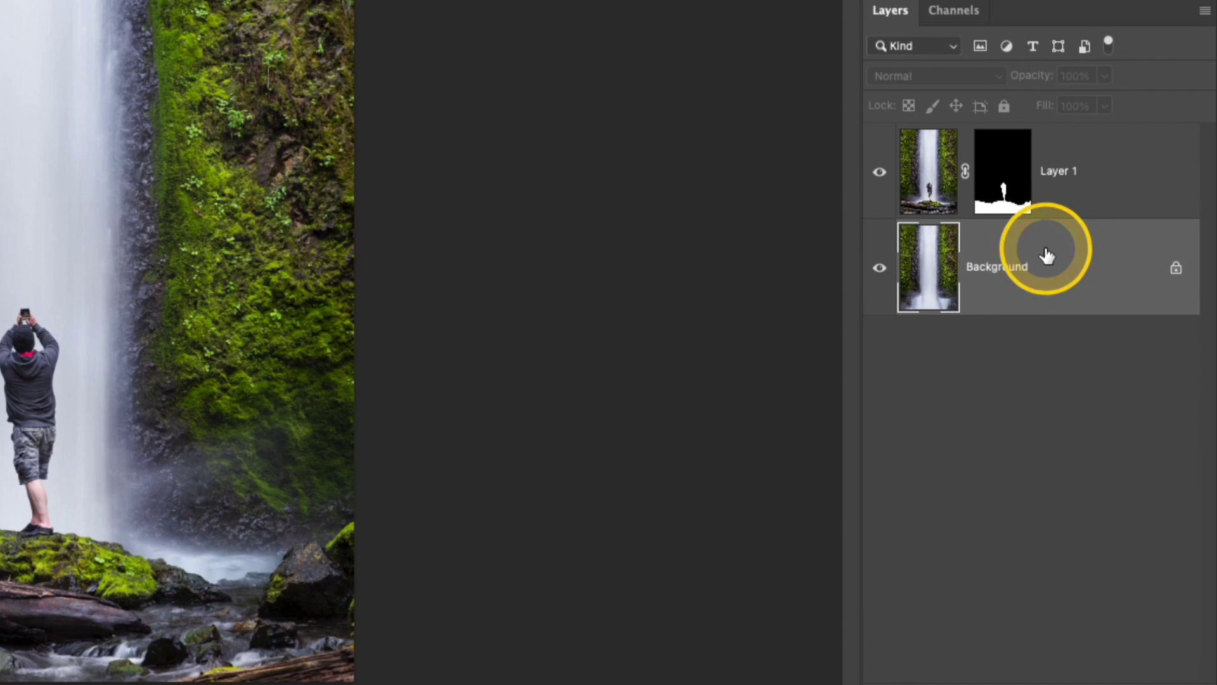
{"action": "right_click", "coordinate": [1016, 487]}
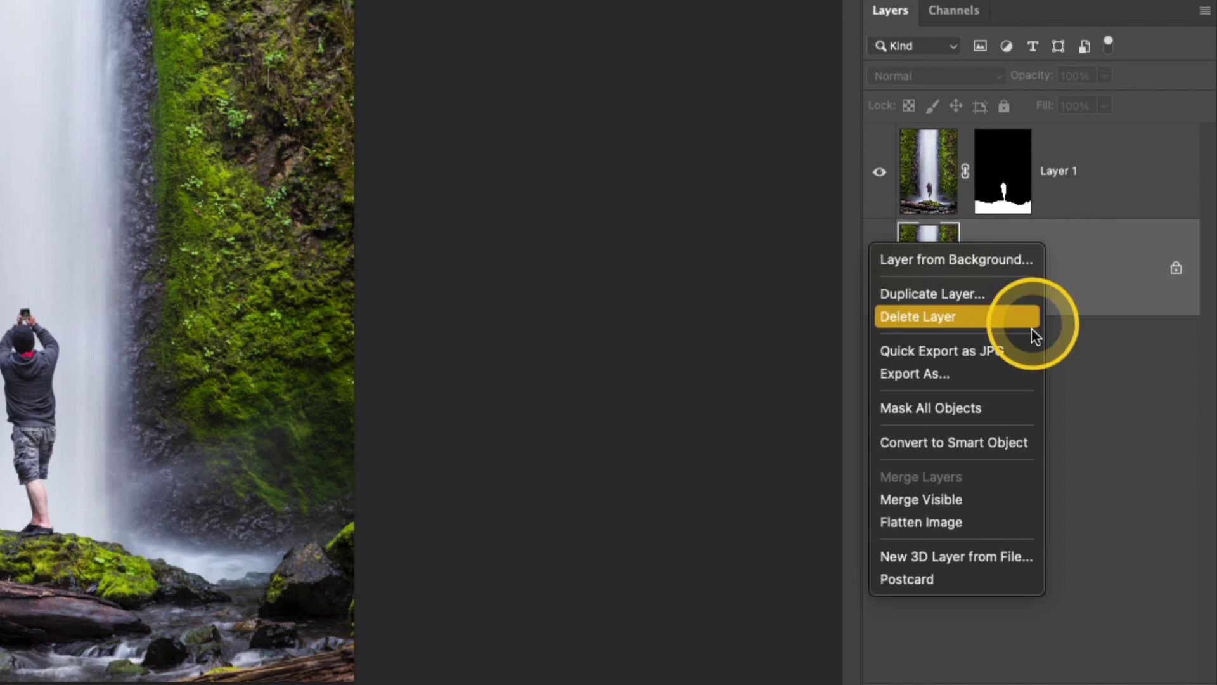
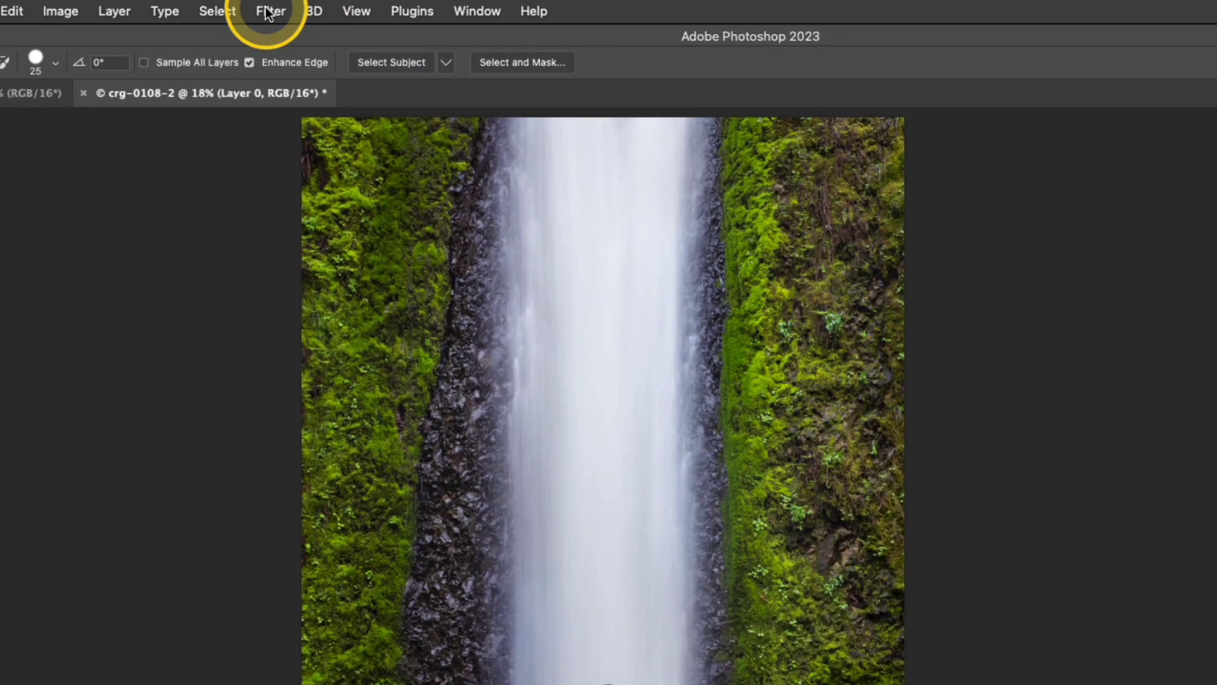
- Start a Path Blur on Layer 0, remove the default path and draw a straight downward path along the waterfall's right edge
{"action": "left_click", "coordinate": [293, 7]}
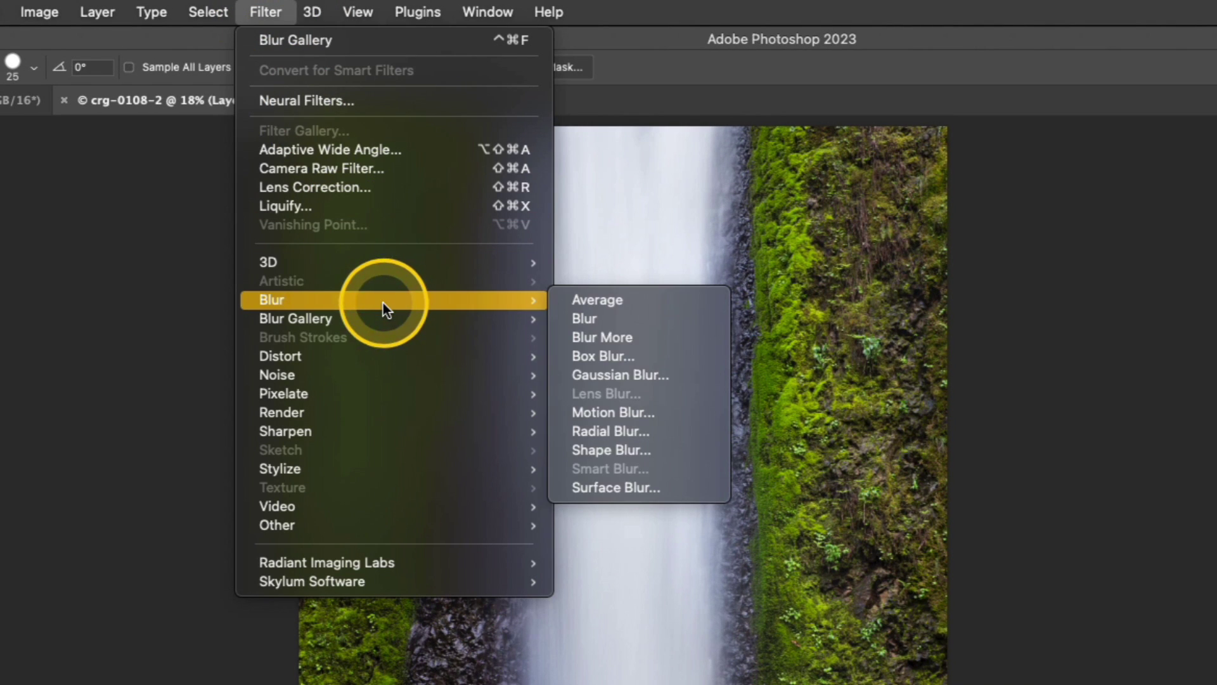
{"action": "mouse_move", "coordinate": [393, 318]}
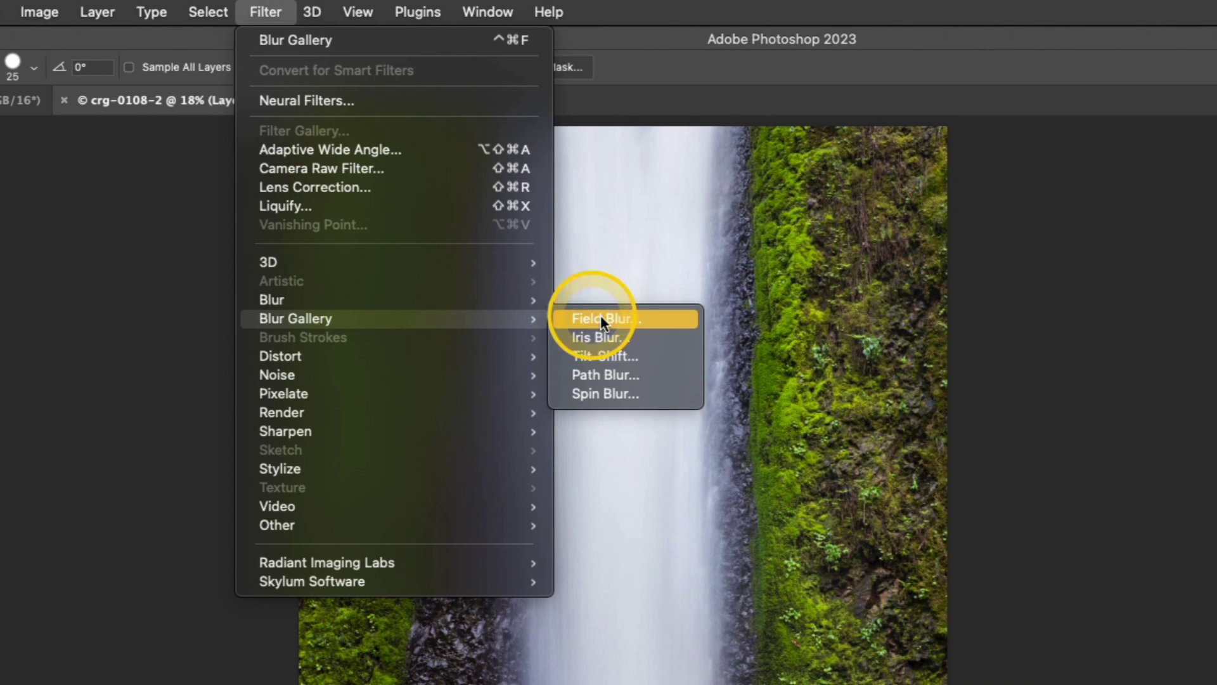
{"action": "left_click", "coordinate": [660, 374]}
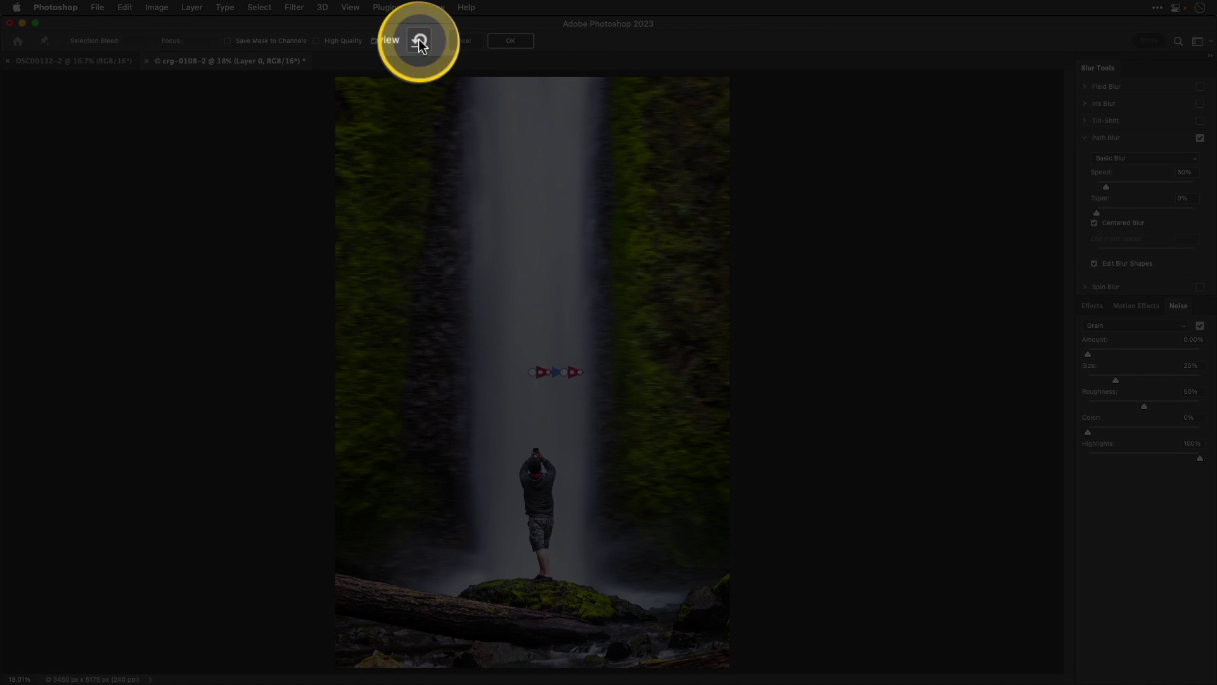
{"action": "left_click", "coordinate": [419, 42]}
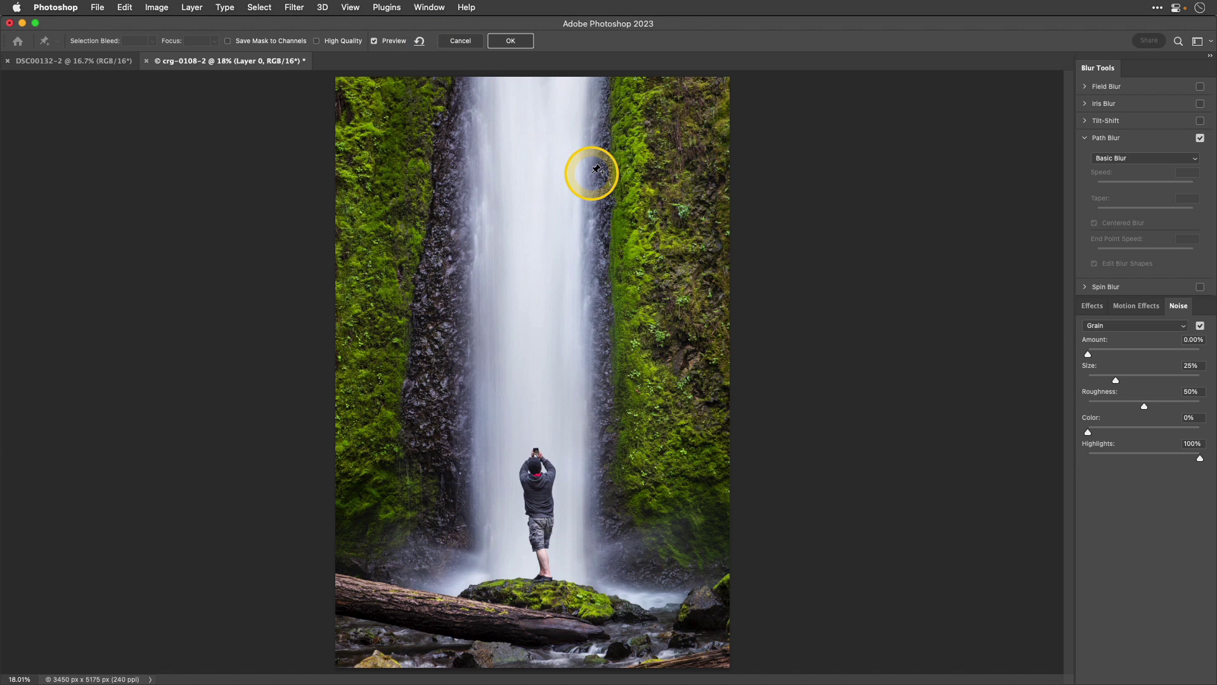
{"action": "left_click_drag", "start_coordinate": [592, 173], "coordinate": [592, 264]}
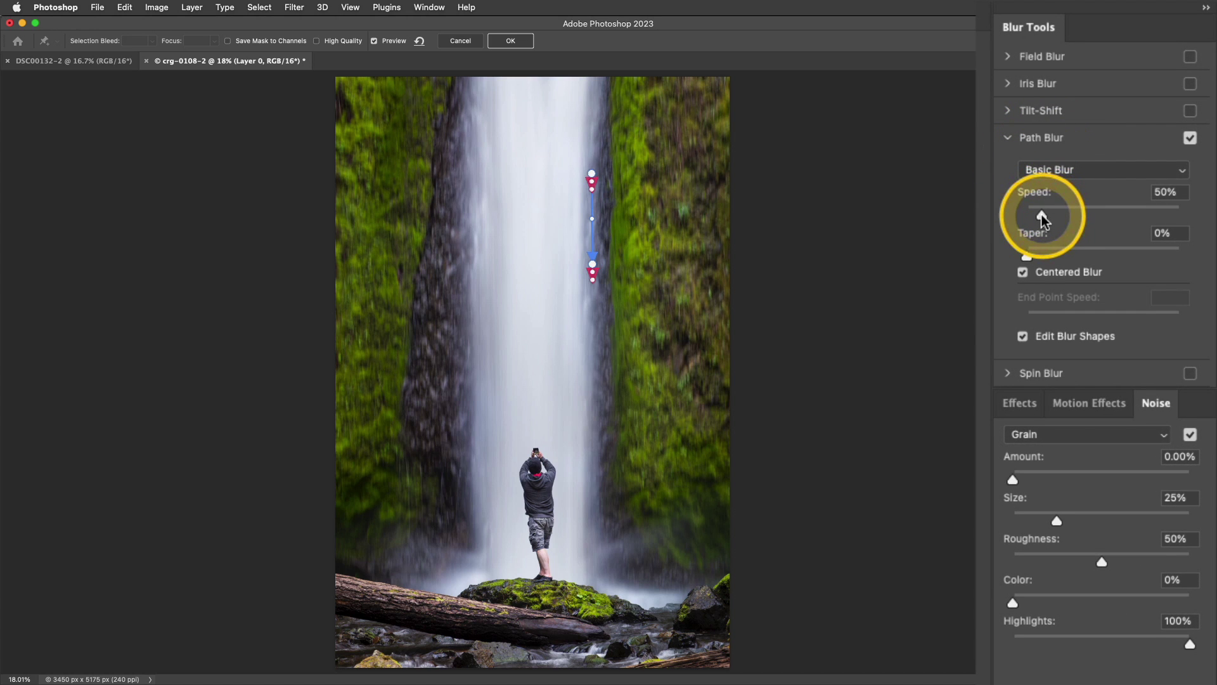
- Set the path blur's Speed to 320% and its Taper to 17%
{"action": "left_click_drag", "start_coordinate": [1064, 215], "coordinate": [1125, 212]}
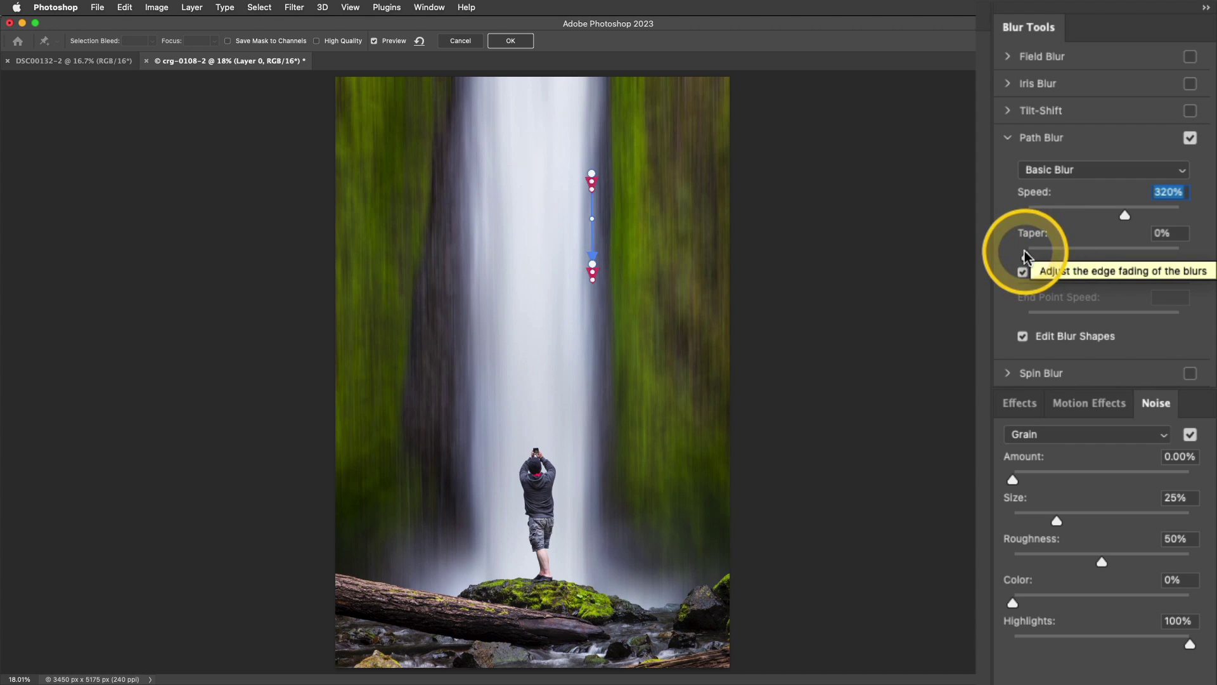
{"action": "left_click_drag", "start_coordinate": [1026, 255], "coordinate": [1082, 257]}
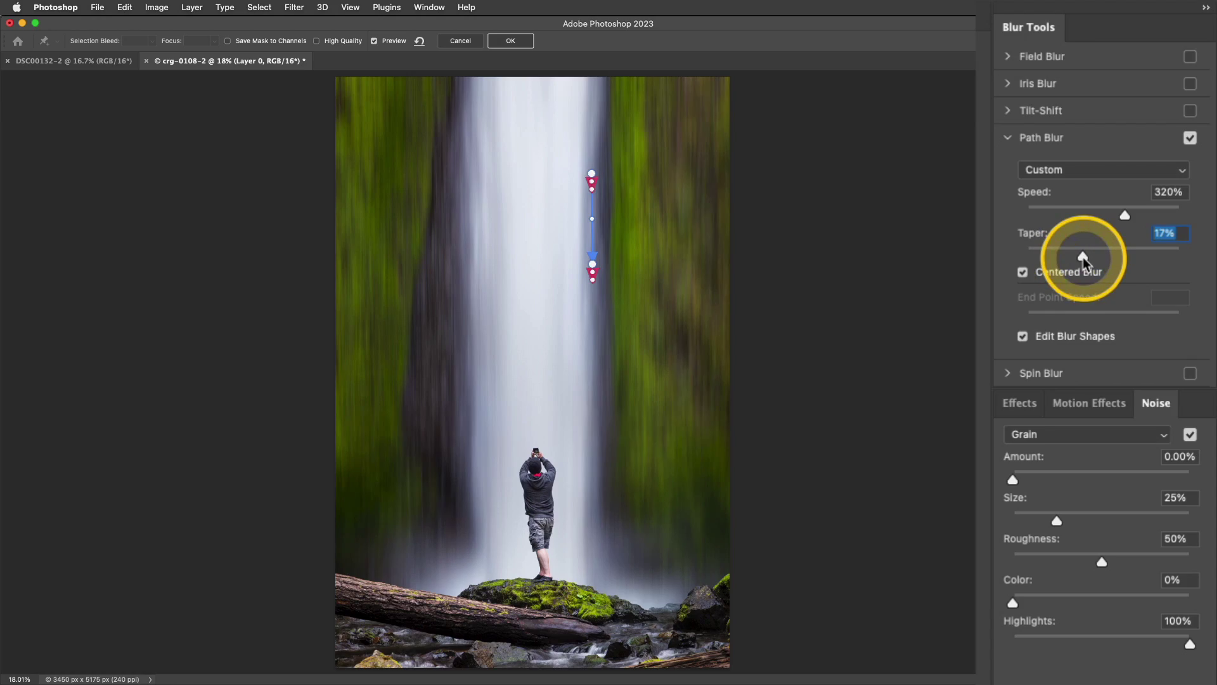
- Add grain noise with an Amount of 13.56% to the path blur and apply the filter
{"action": "key", "text": "super+equal"}
{"action": "key", "text": "super+equal"}
{"action": "key", "text": "super+equal"}
{"action": "key", "text": "super+equal"}
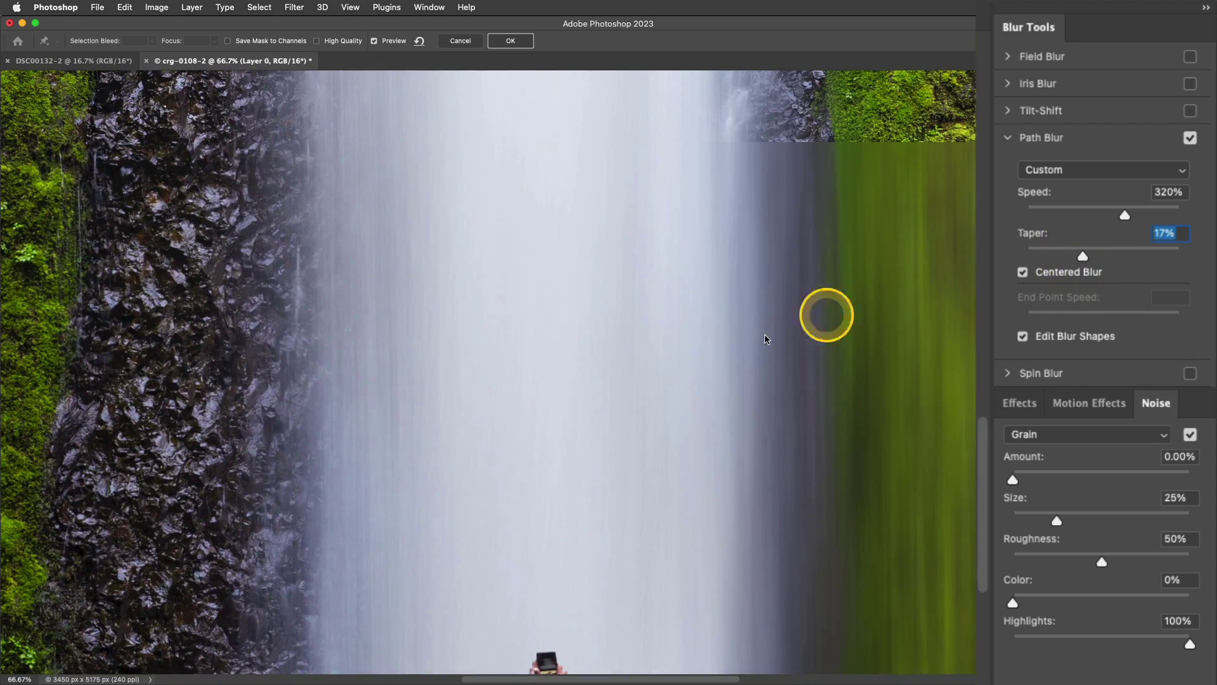
{"action": "scroll", "coordinate": [721, 349], "scroll_direction": "down", "scroll_amount": 5}
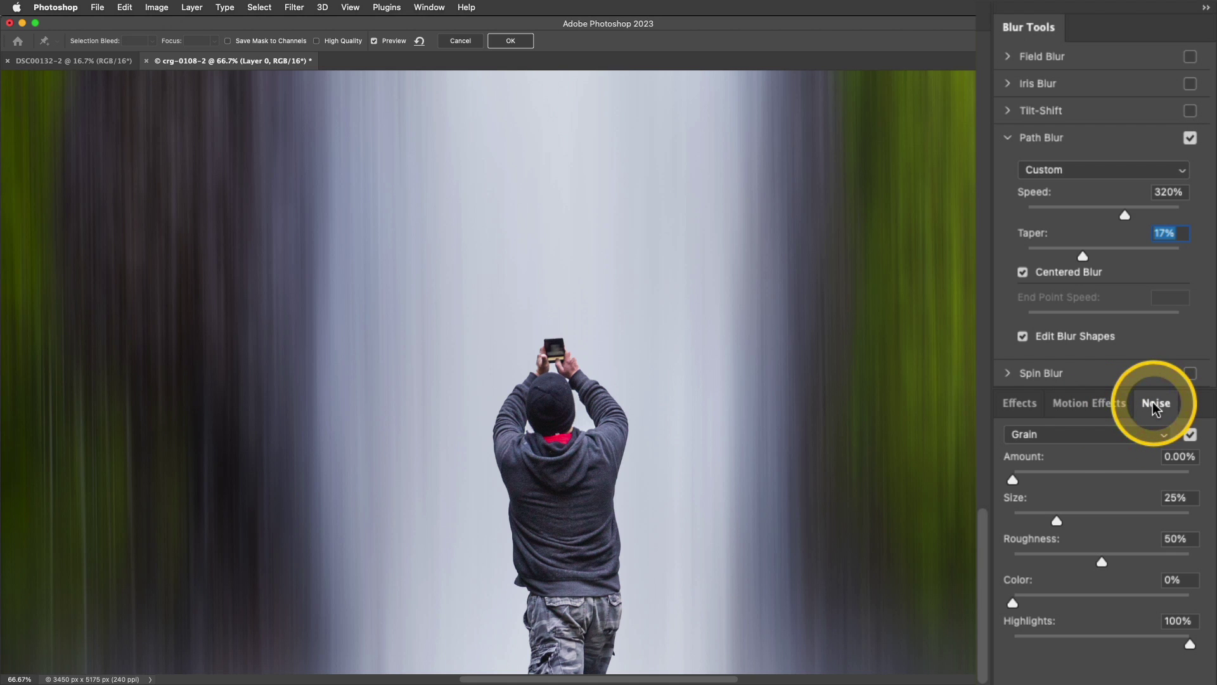
{"action": "left_click_drag", "start_coordinate": [1012, 479], "coordinate": [1037, 484]}
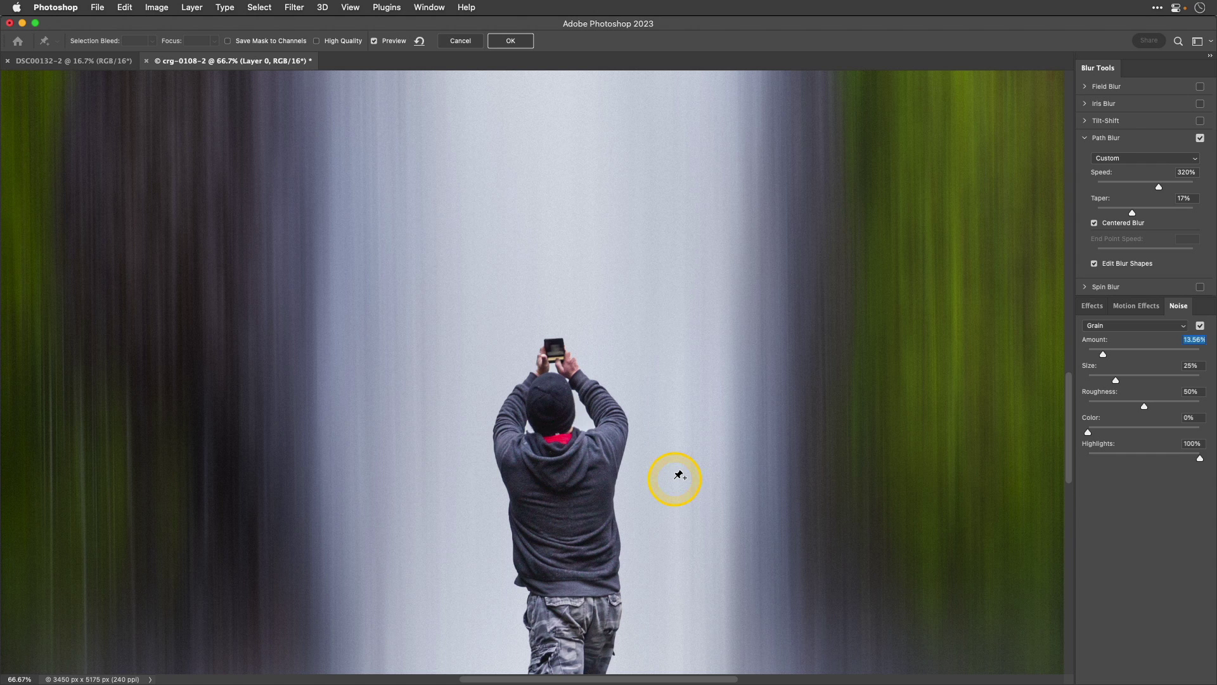
{"action": "key", "text": "super+0"}
{"action": "left_click", "coordinate": [515, 42]}
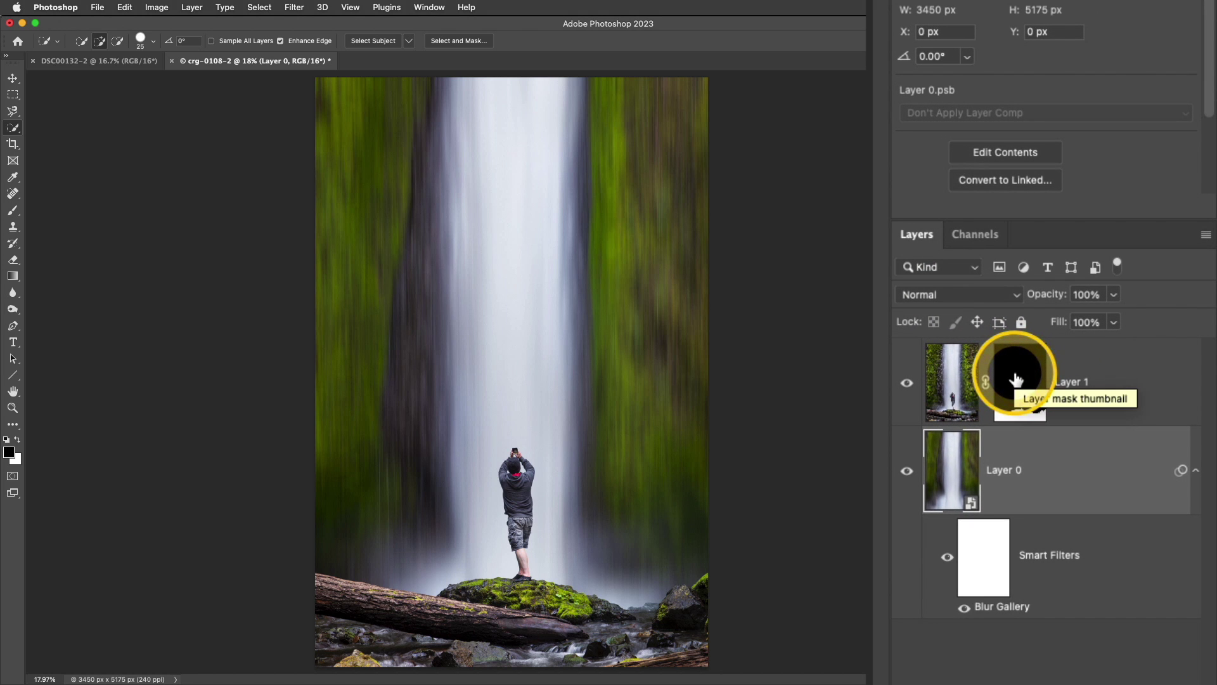
- Compare the original and blurred waterfall by disabling and re-enabling Layer 1's mask
{"action": "left_click", "coordinate": [1022, 380], "text": "shift"}
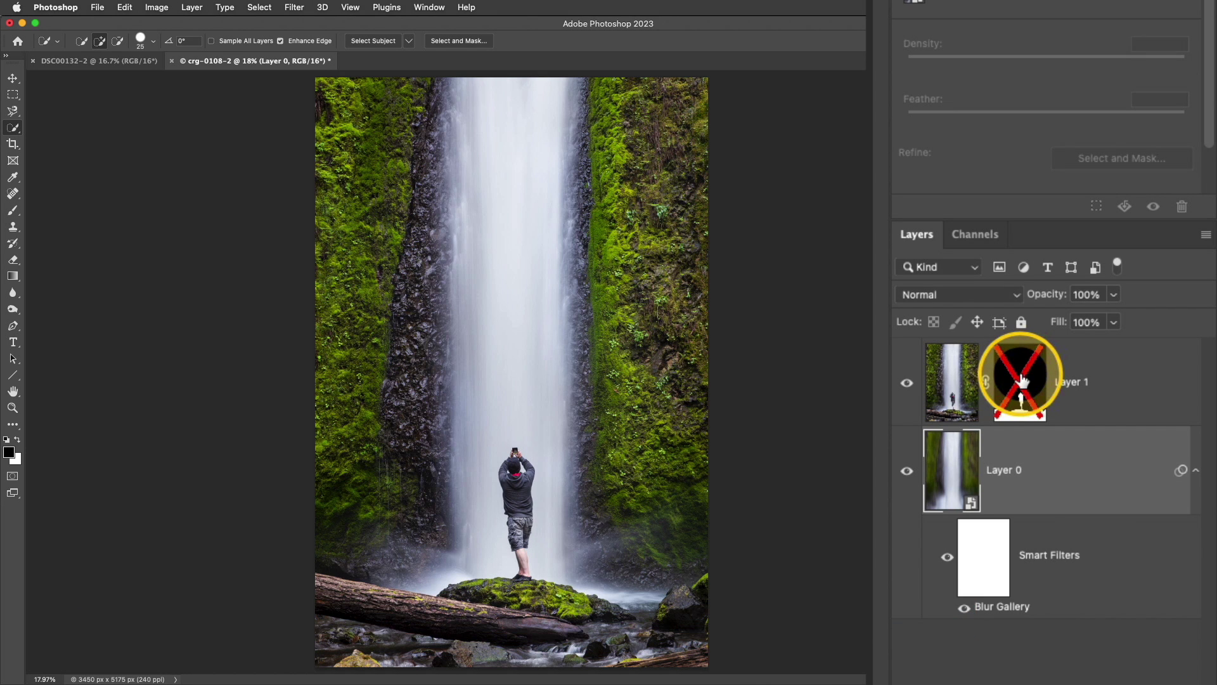
{"action": "left_click", "coordinate": [1022, 379], "text": "shift"}
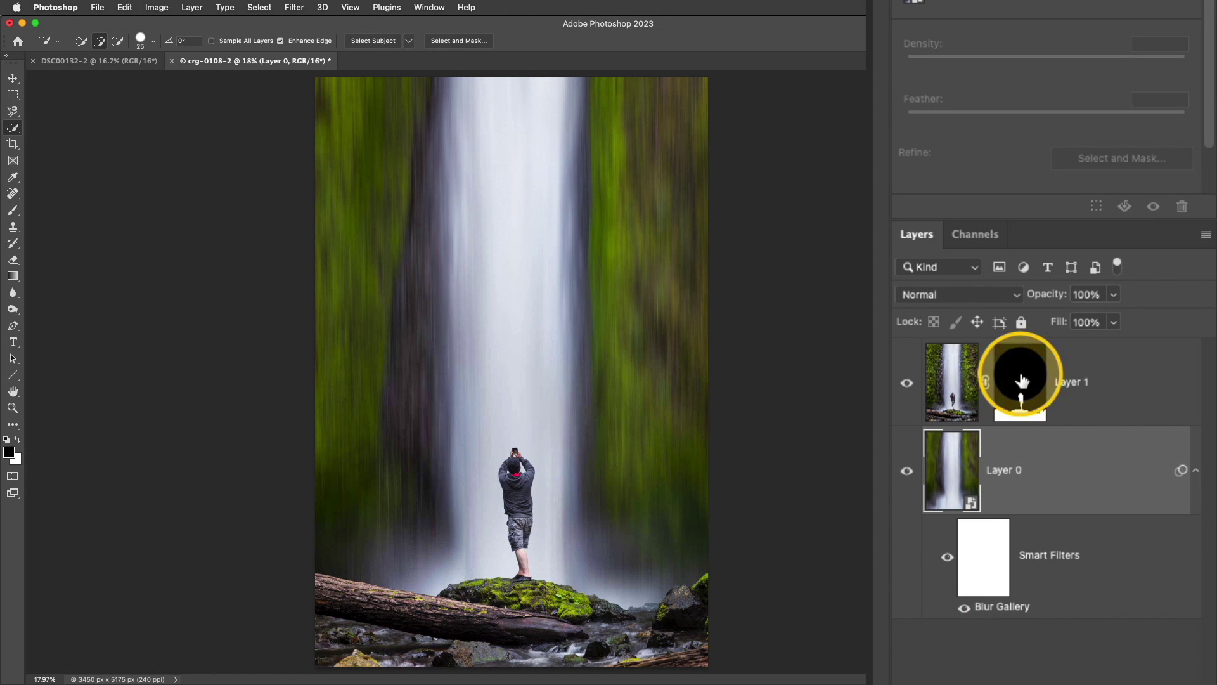
{"action": "left_click", "coordinate": [1022, 381], "text": "shift"}
{"action": "left_click", "coordinate": [1022, 380], "text": "shift"}
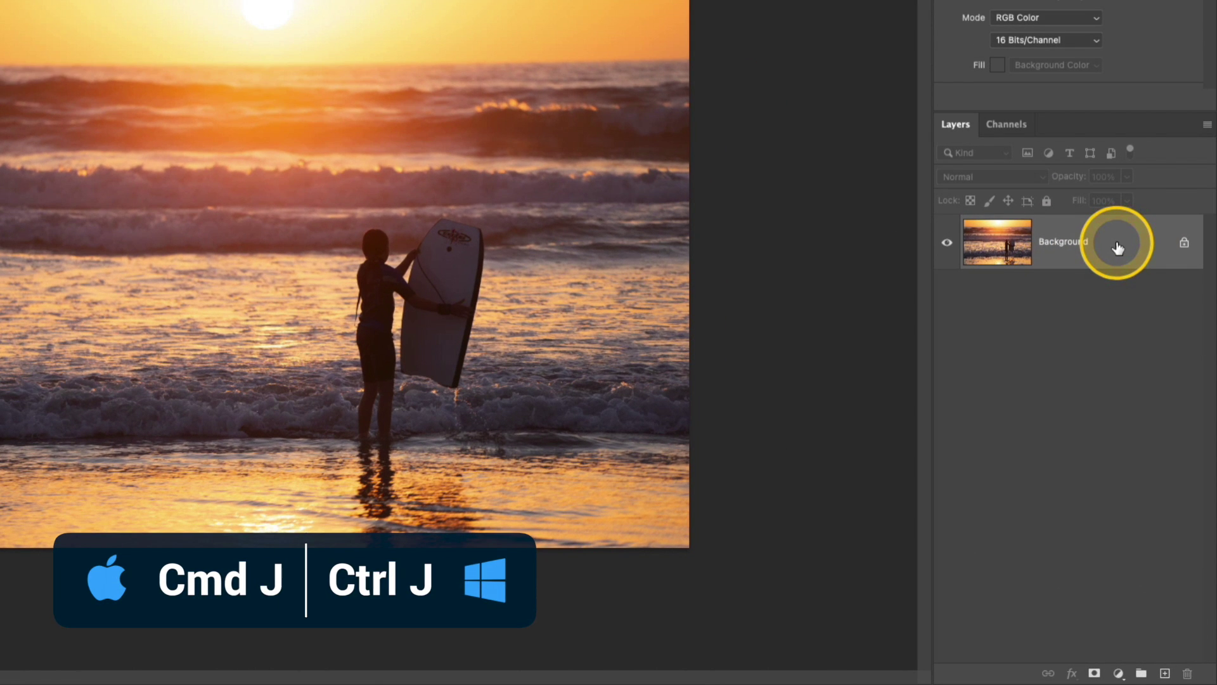
- In the DSC00132-2 photo, duplicate the Background layer and automatically select the subject on the copy
{"action": "key", "text": "super+j"}
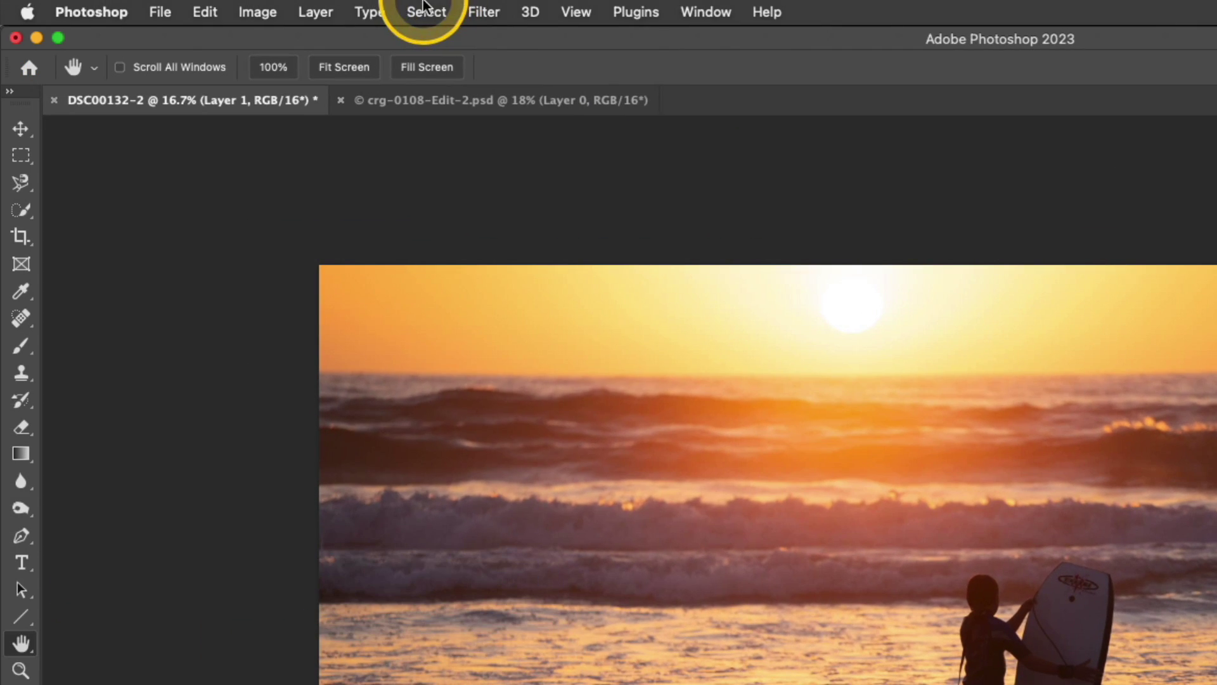
{"action": "left_click", "coordinate": [423, 8]}
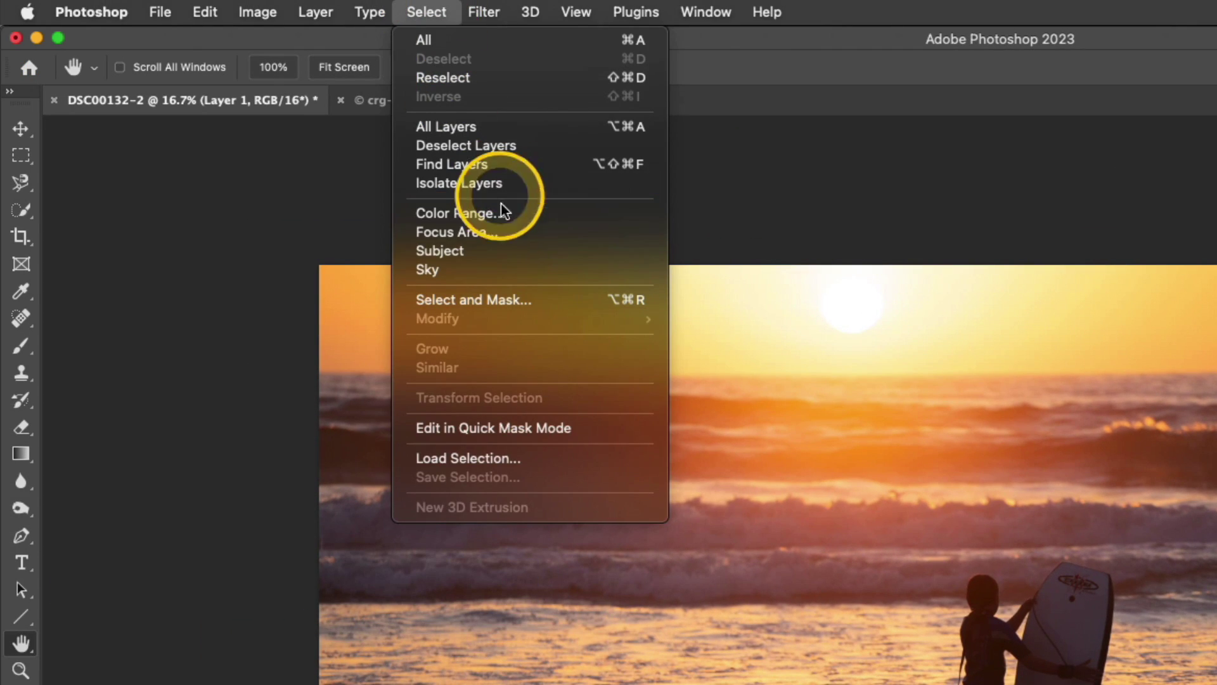
{"action": "left_click", "coordinate": [507, 251]}
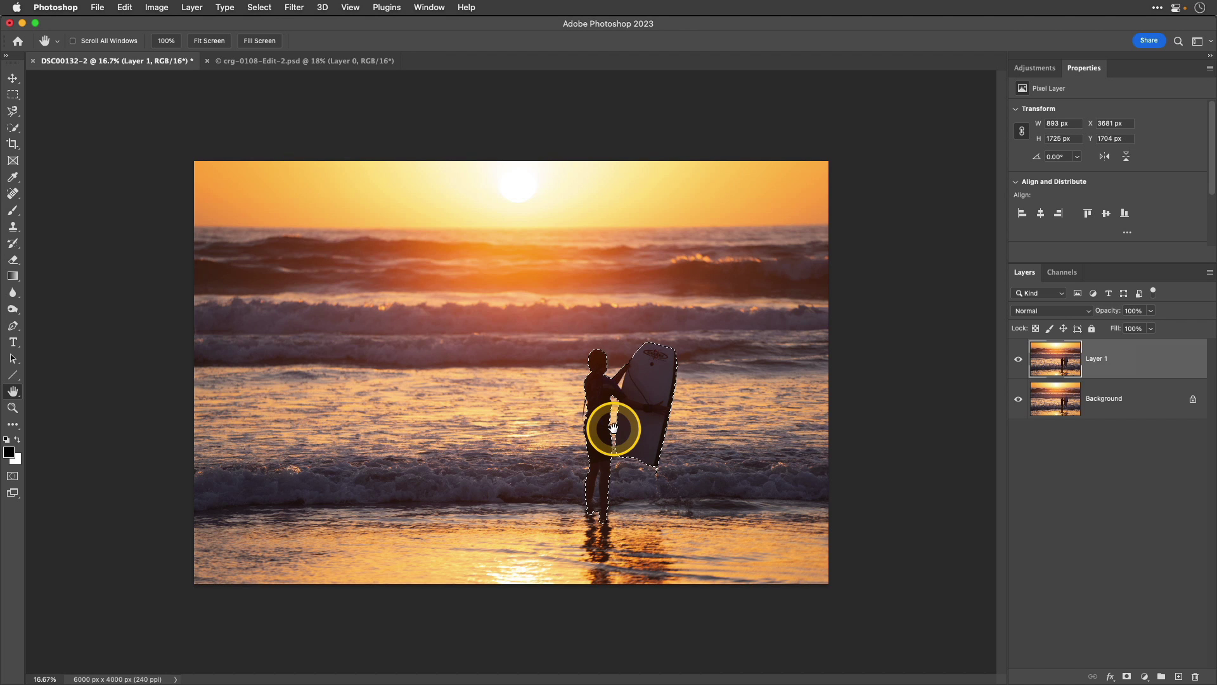
- Refine the selection with the Quick Selection tool, subtracting the water gap between the raised arm and the board and adding the arm back
{"action": "scroll", "coordinate": [614, 429], "scroll_direction": "up", "scroll_amount": 4}
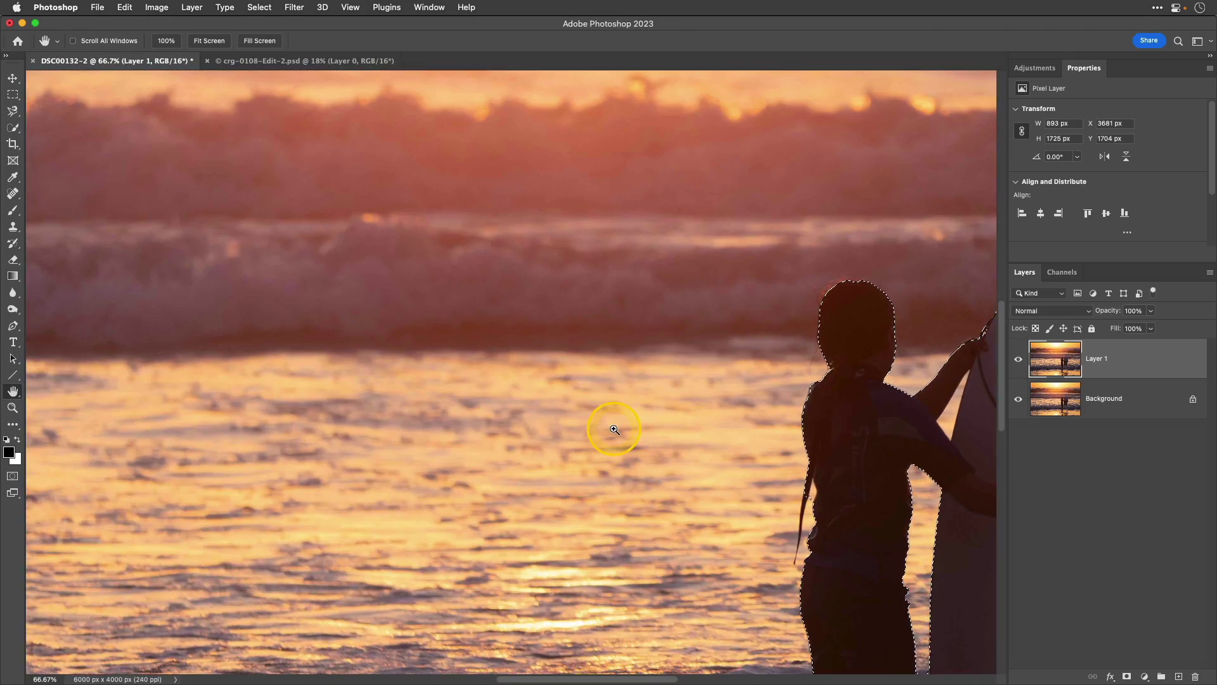
{"action": "scroll", "coordinate": [614, 428], "scroll_direction": "right", "scroll_amount": 5}
{"action": "scroll", "coordinate": [614, 429], "scroll_direction": "up", "scroll_amount": 2}
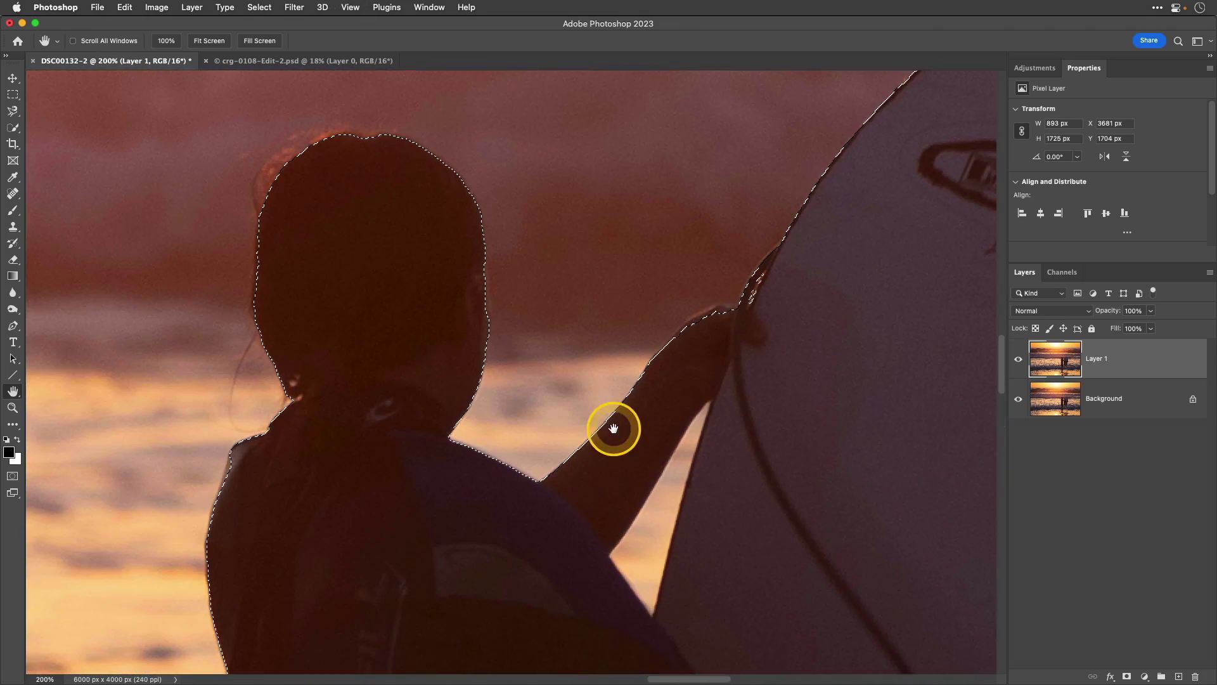
{"action": "scroll", "coordinate": [689, 496], "scroll_direction": "down", "scroll_amount": 4}
{"action": "scroll", "coordinate": [690, 495], "scroll_direction": "right", "scroll_amount": 4}
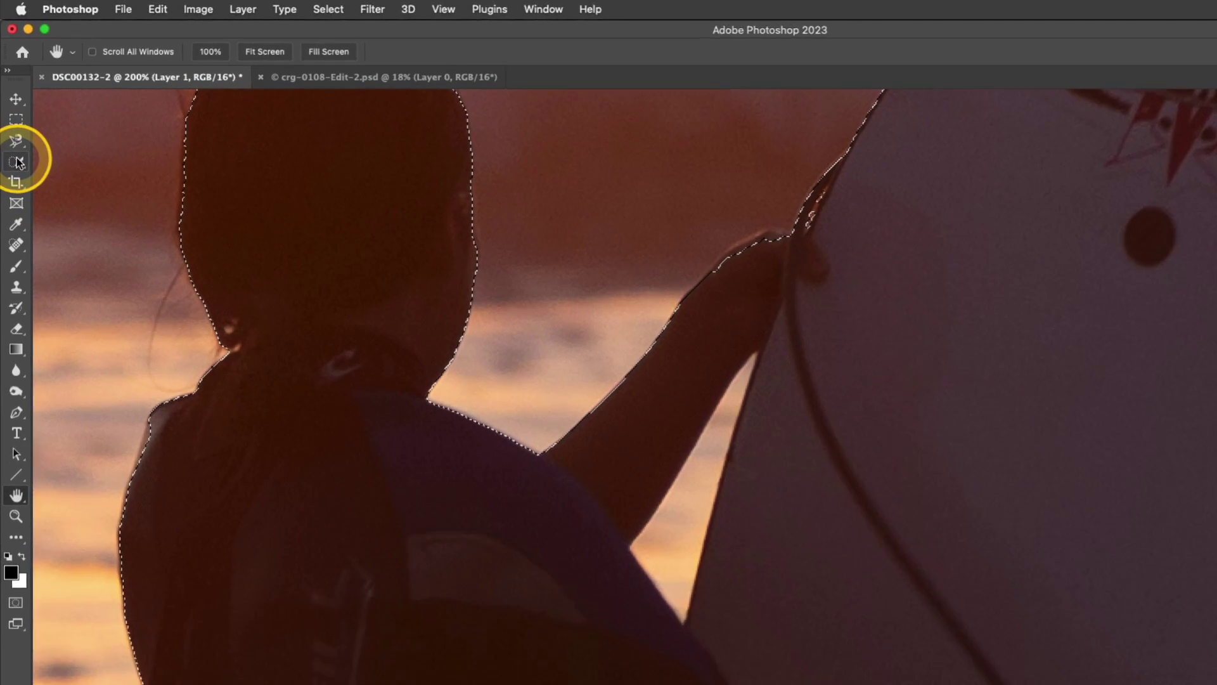
{"action": "left_click", "coordinate": [14, 127]}
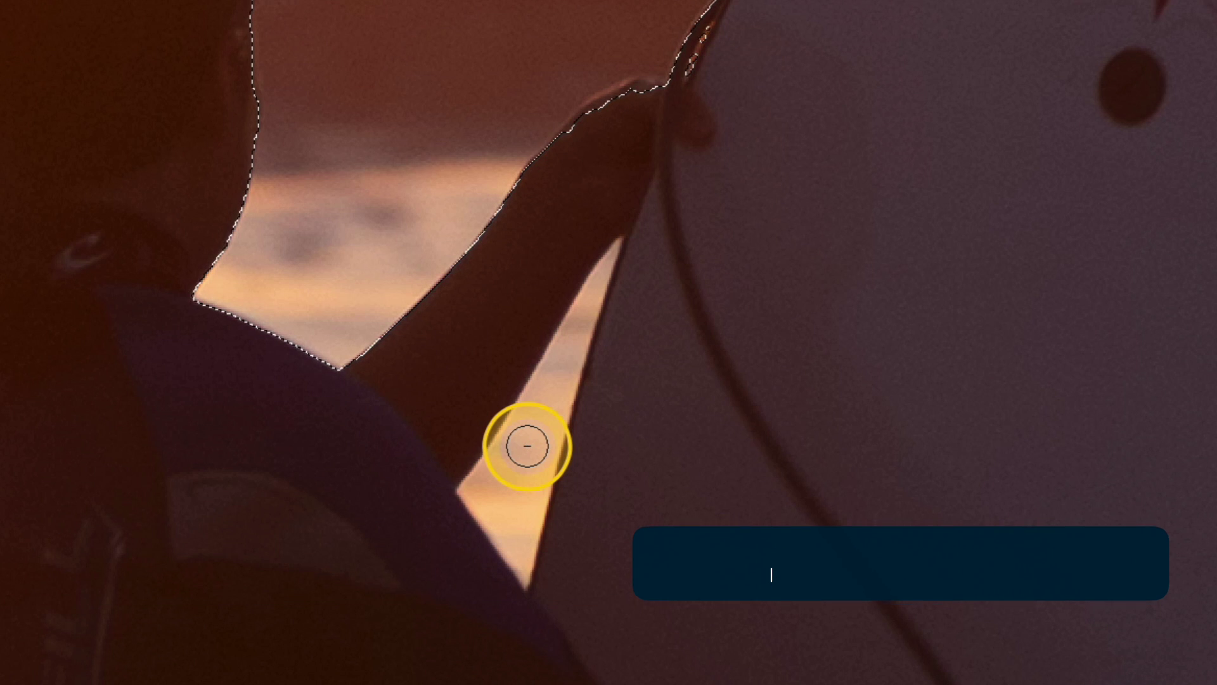
{"action": "mouse_move", "coordinate": [527, 446]}
{"action": "left_mouse_down"}
{"action": "mouse_move", "coordinate": [517, 485]}
{"action": "mouse_move", "coordinate": [609, 260]}
{"action": "left_mouse_up"}
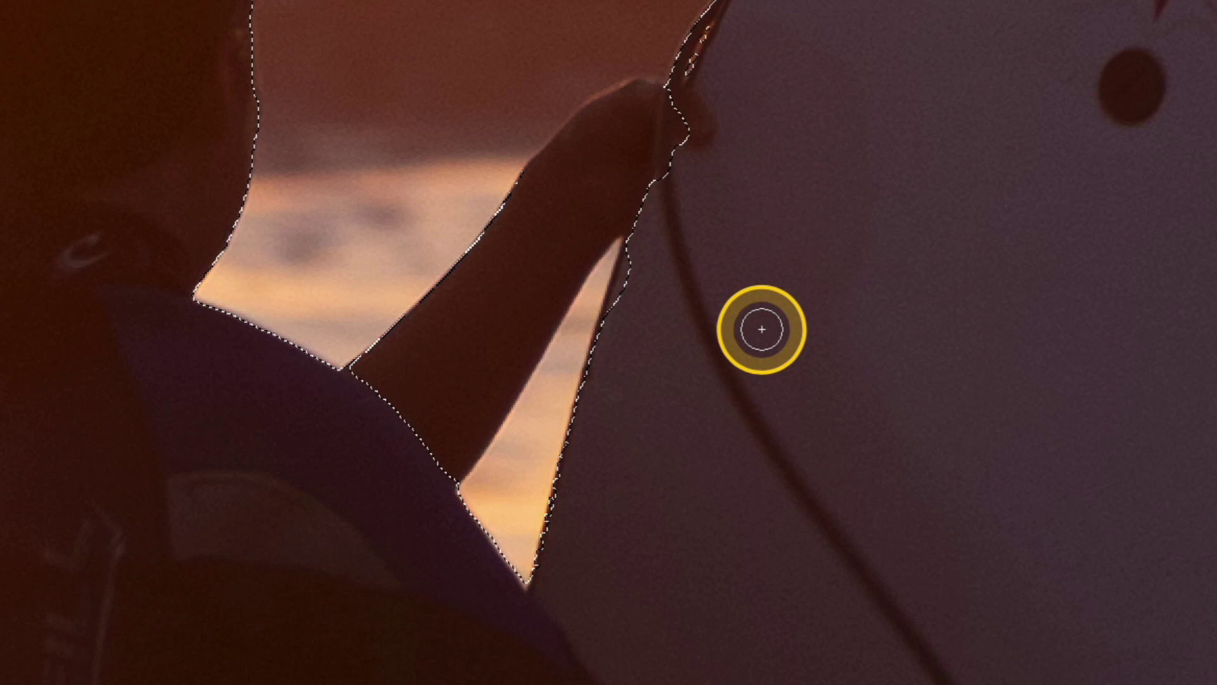
{"action": "mouse_move", "coordinate": [615, 130]}
{"action": "left_mouse_down"}
{"action": "mouse_move", "coordinate": [561, 200]}
{"action": "mouse_move", "coordinate": [451, 372]}
{"action": "left_mouse_up"}
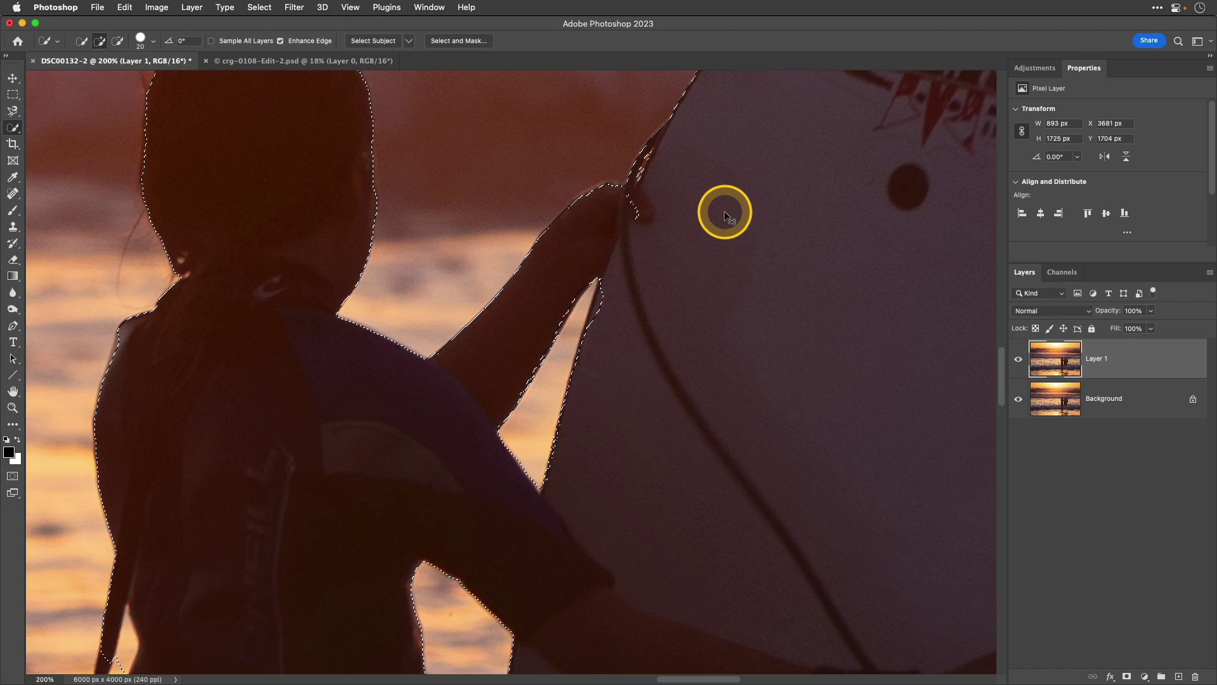
- Mask Layer 1 with the selection of the surfer and board, and display the mask by itself
{"action": "key", "text": "super+0"}
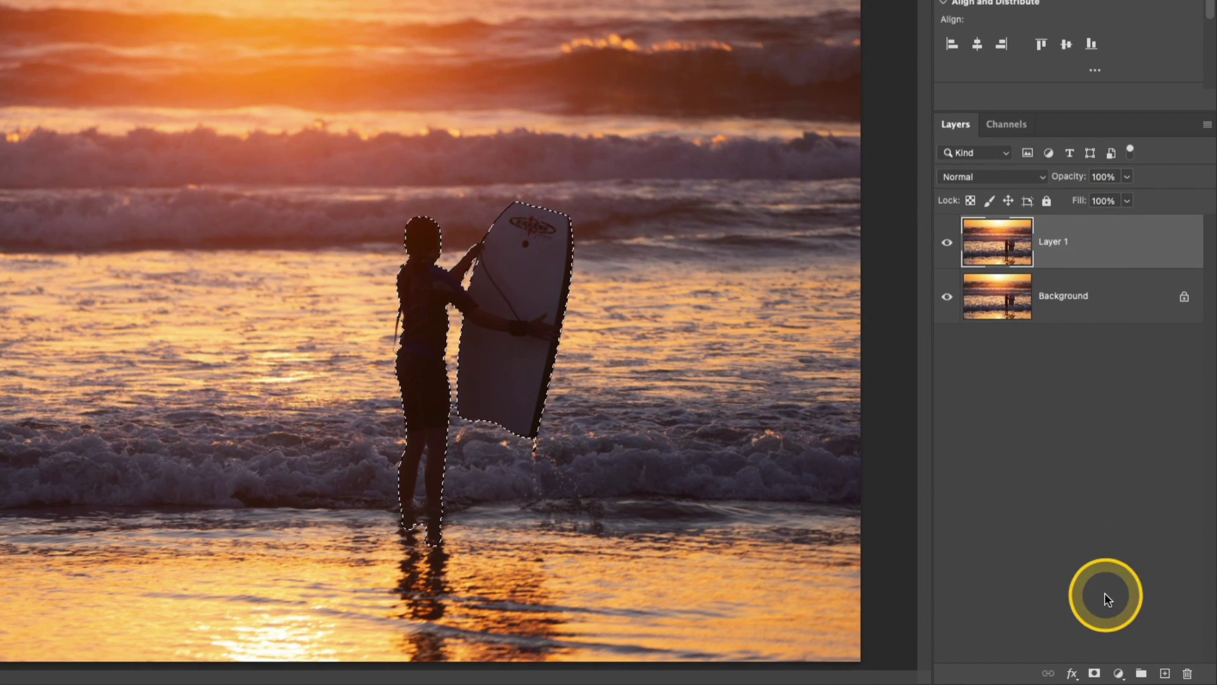
{"action": "left_click", "coordinate": [1097, 671]}
{"action": "left_click", "coordinate": [1087, 250]}
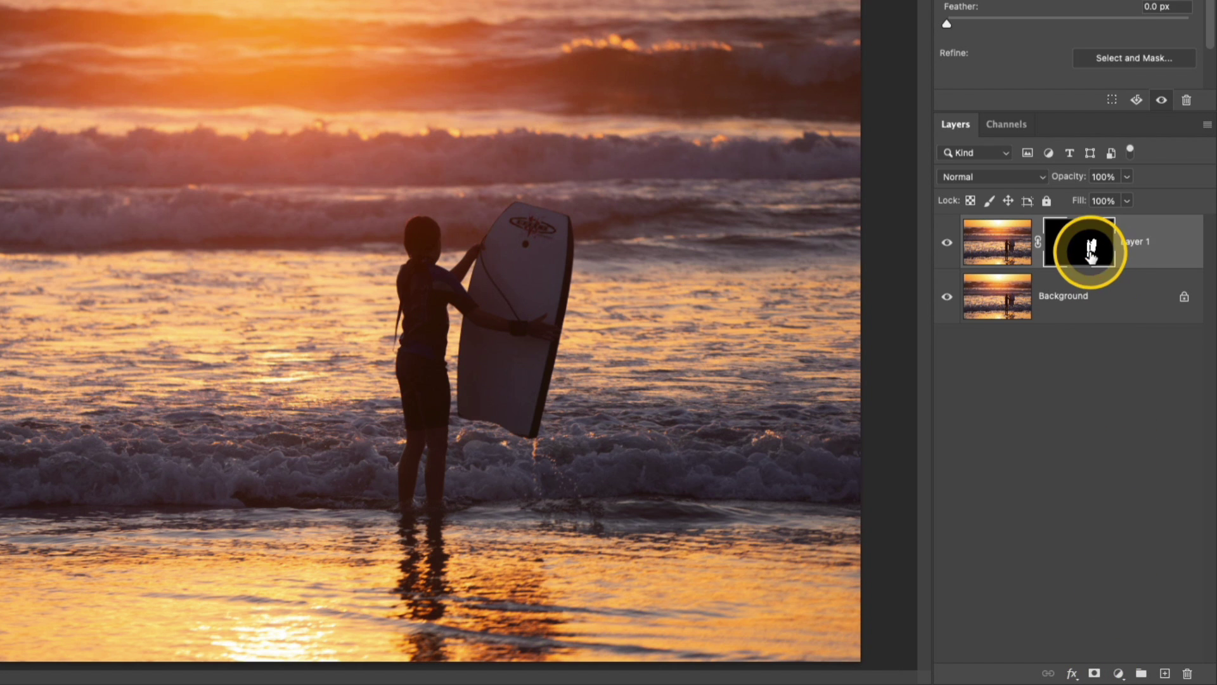
{"action": "left_click", "coordinate": [1089, 249], "text": "alt"}
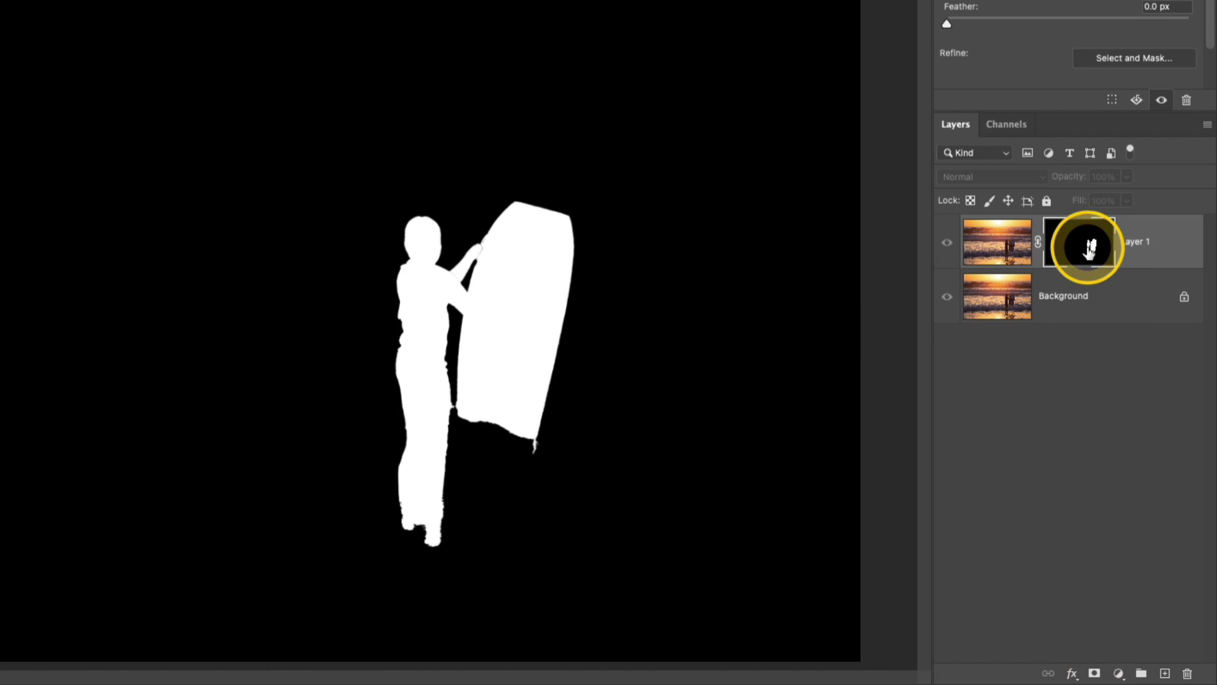
- Load the surfer mask of Layer 1 as a selection, hide that layer and make the Background layer active
{"action": "left_click", "coordinate": [1089, 248], "text": "alt"}
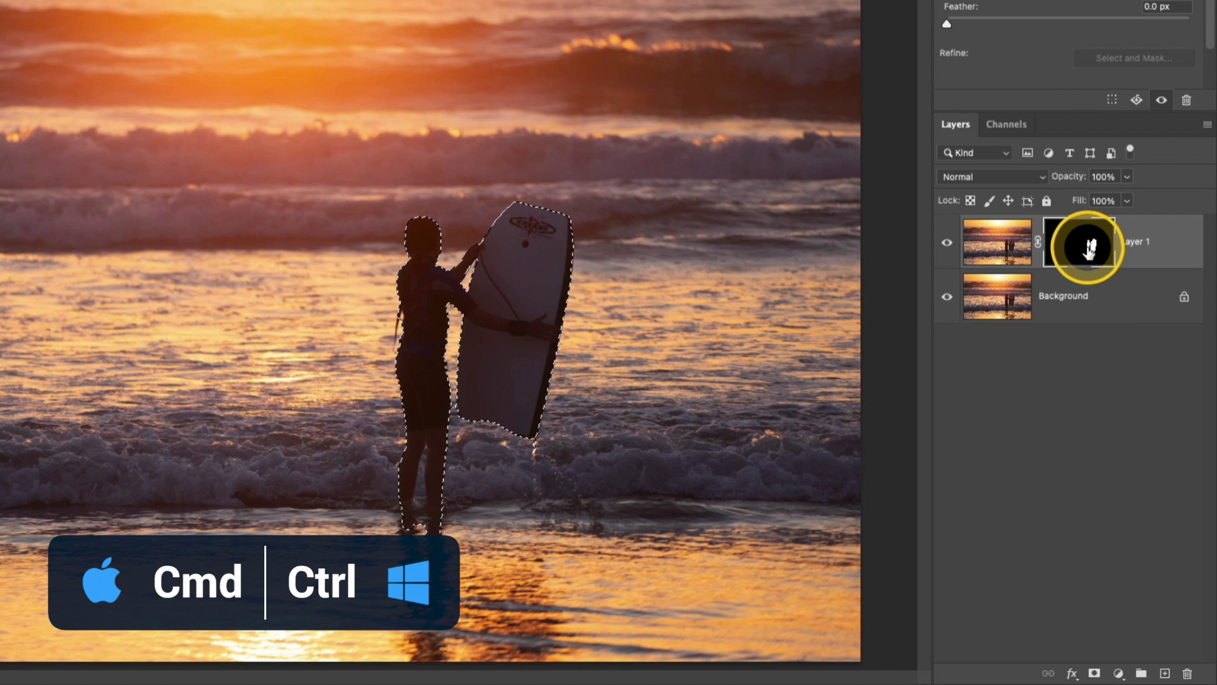
{"action": "left_click", "coordinate": [946, 244]}
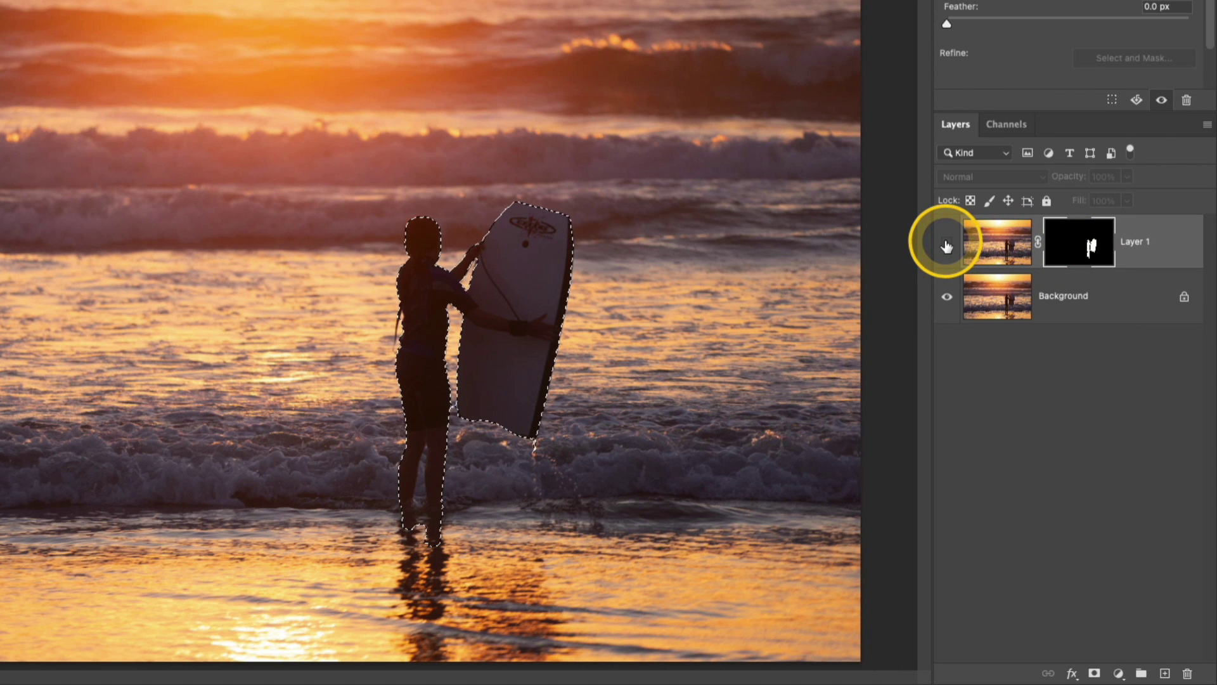
{"action": "left_click", "coordinate": [1107, 295]}
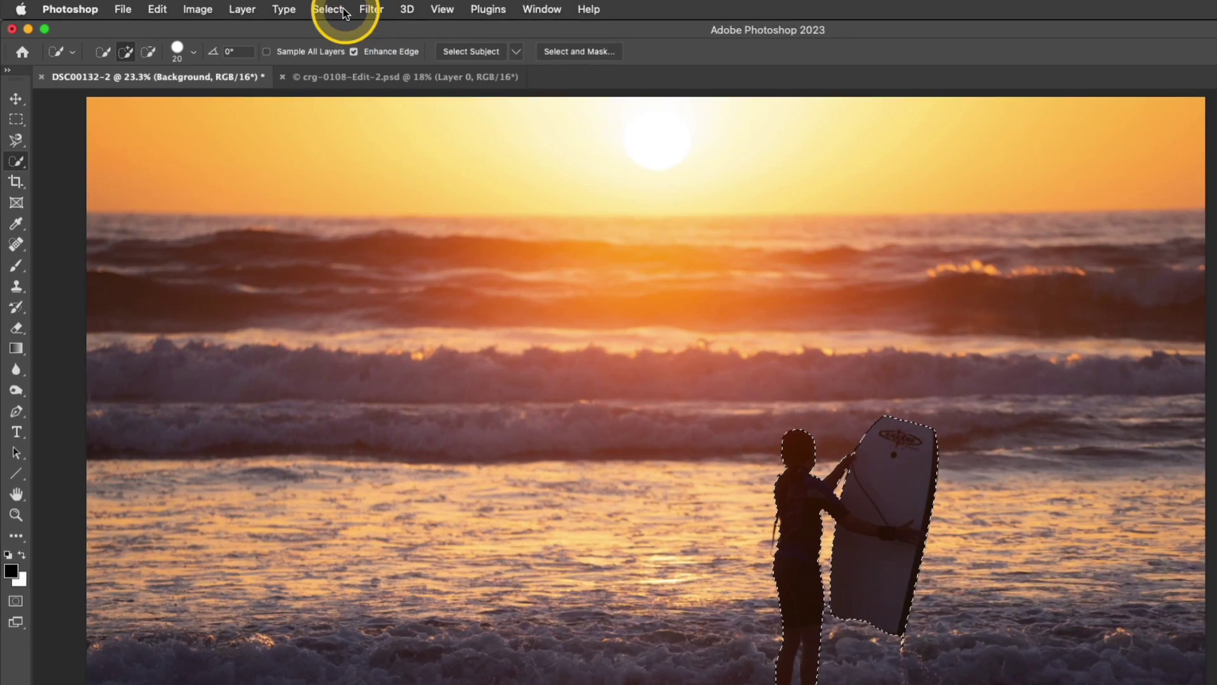
- Expand the surfer and board selection by 50 pixels
{"action": "left_click", "coordinate": [259, 7]}
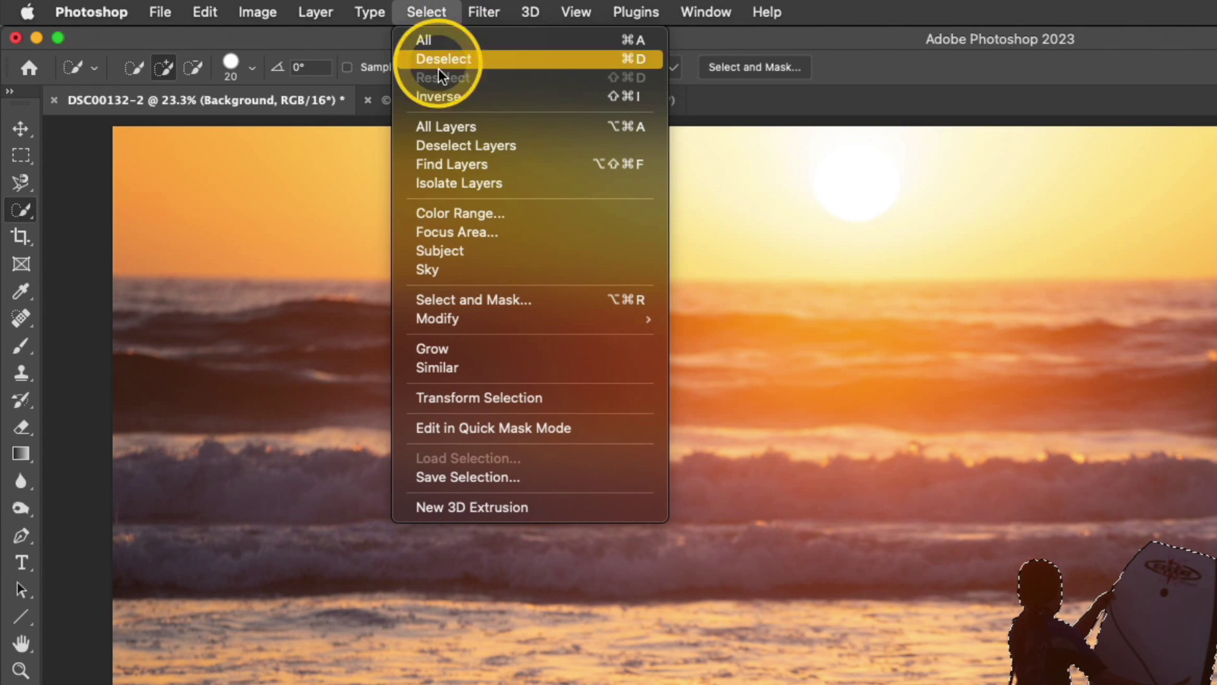
{"action": "mouse_move", "coordinate": [541, 320]}
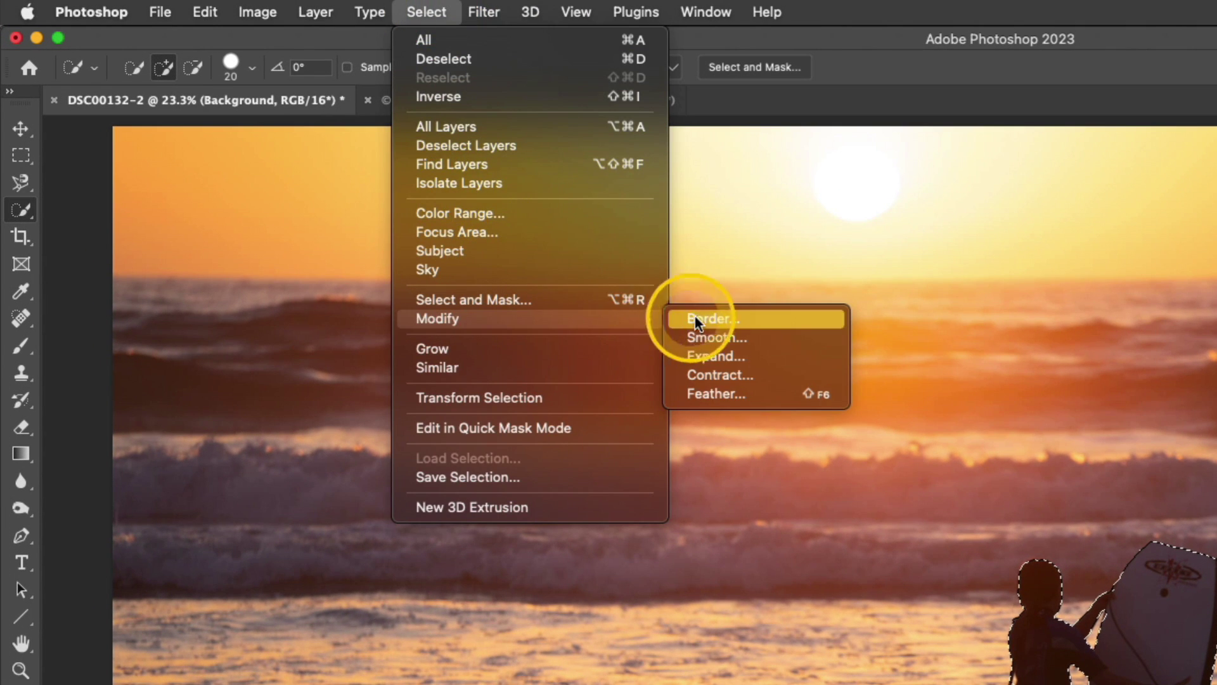
{"action": "left_click", "coordinate": [769, 355]}
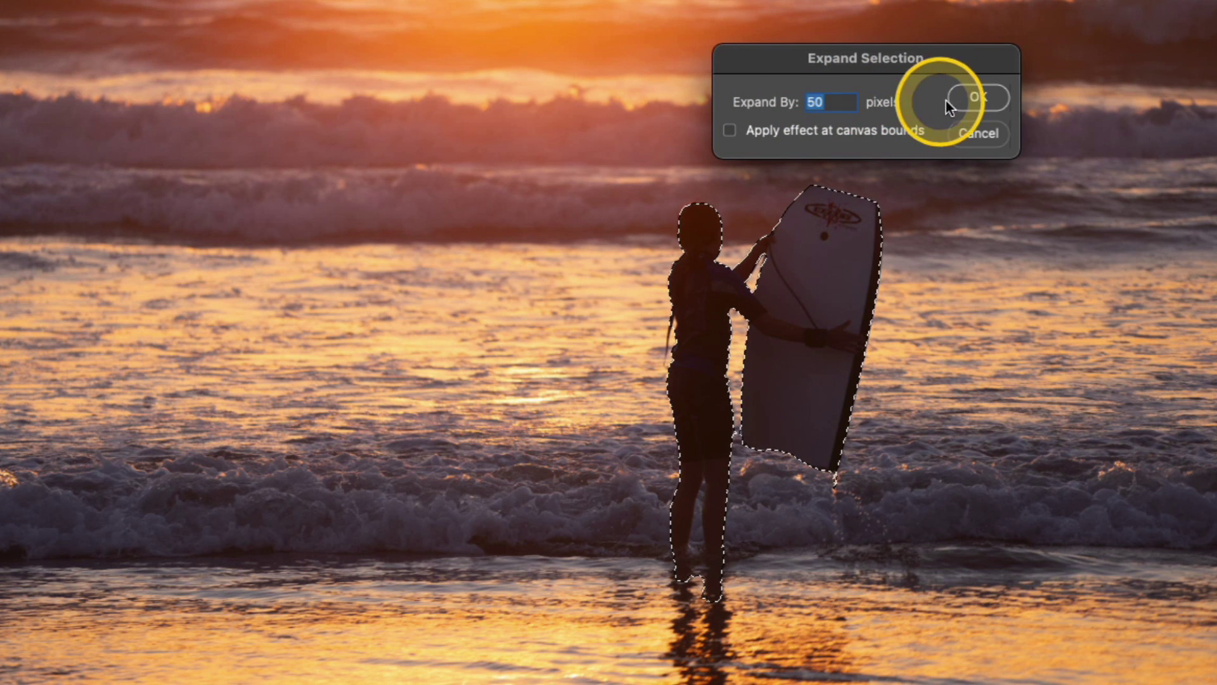
{"action": "left_click", "coordinate": [974, 99]}
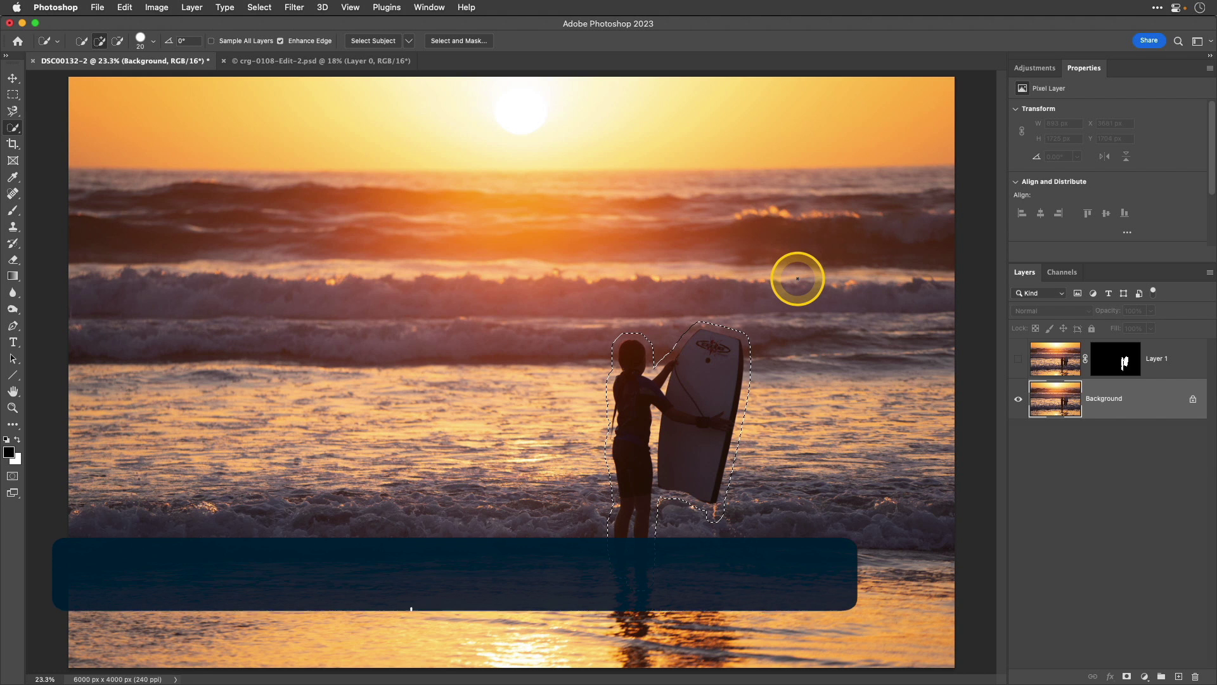
- Fill the selected surfer area on the Background layer with Content-Aware at 100% opacity and Color Adaptation on, and deselect
{"action": "key", "text": "shift+BackSpace"}
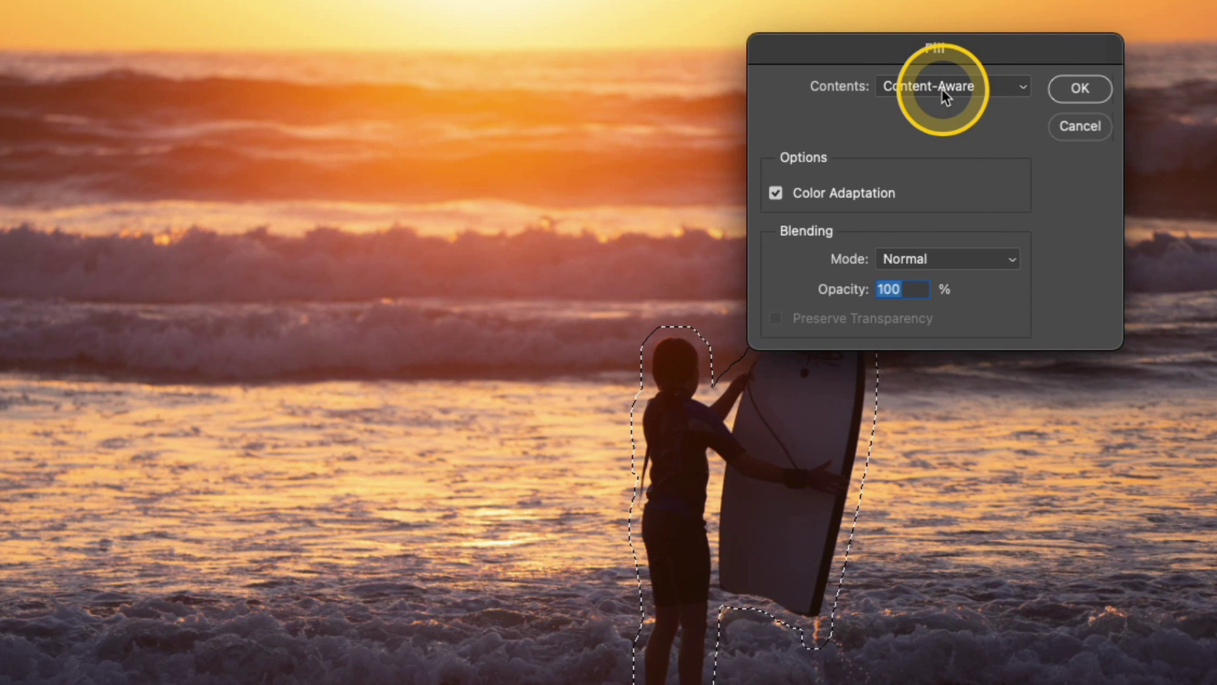
{"action": "left_click", "coordinate": [1079, 88]}
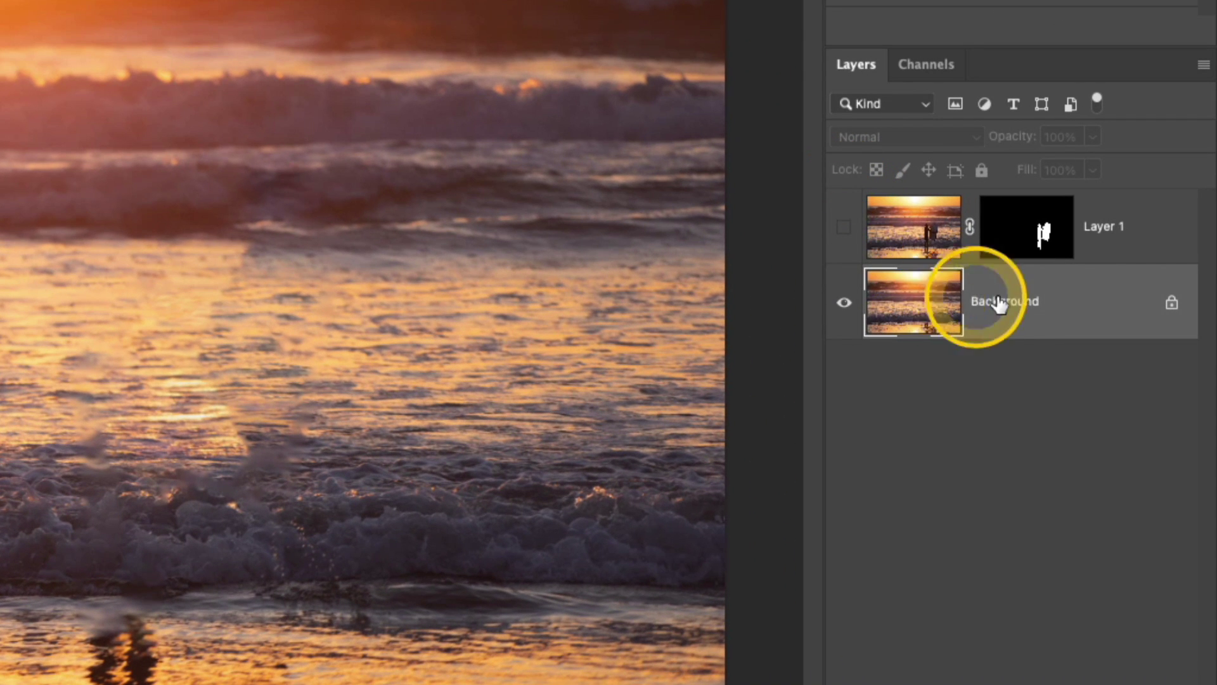
- Convert the filled Background layer to a Smart Object and make Layer 1 with the surfer visible again
{"action": "right_click", "coordinate": [1070, 304]}
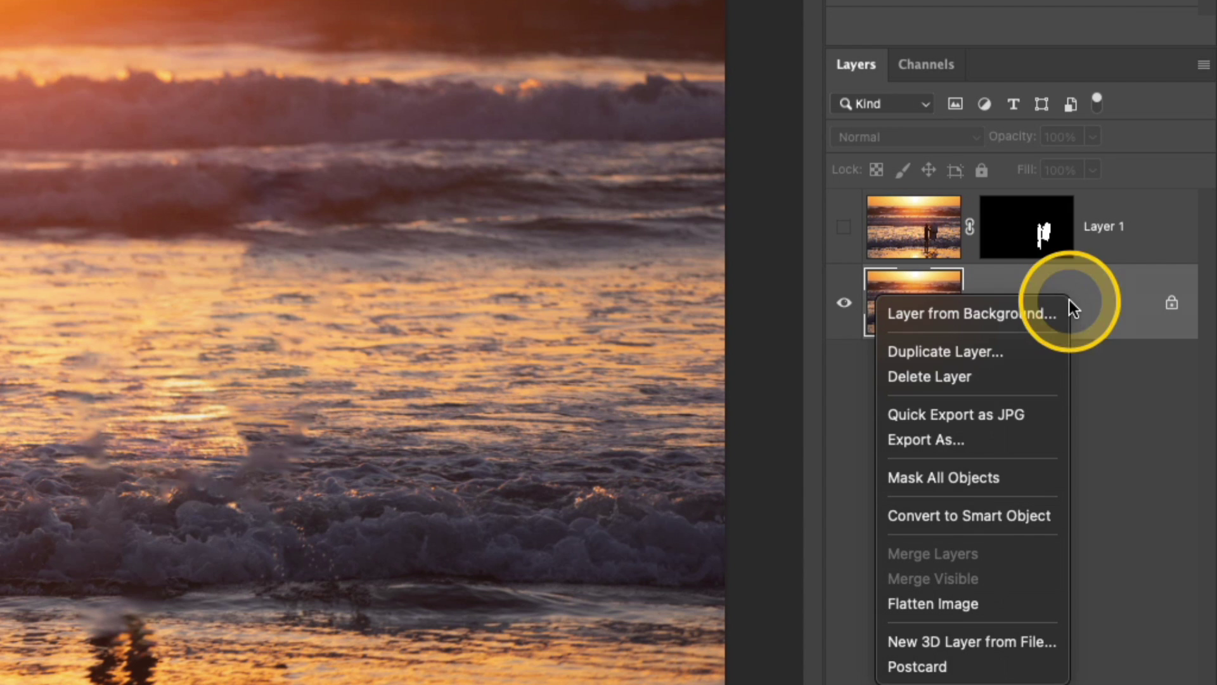
{"action": "left_click", "coordinate": [1040, 507]}
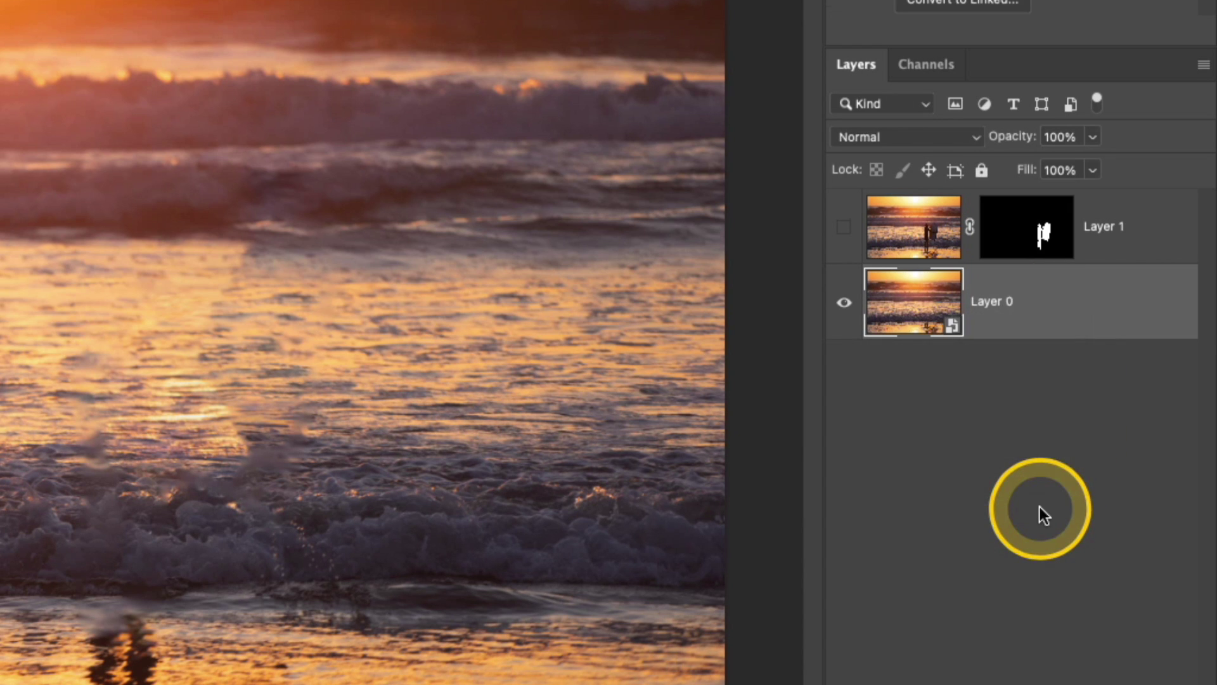
{"action": "left_click", "coordinate": [845, 232]}
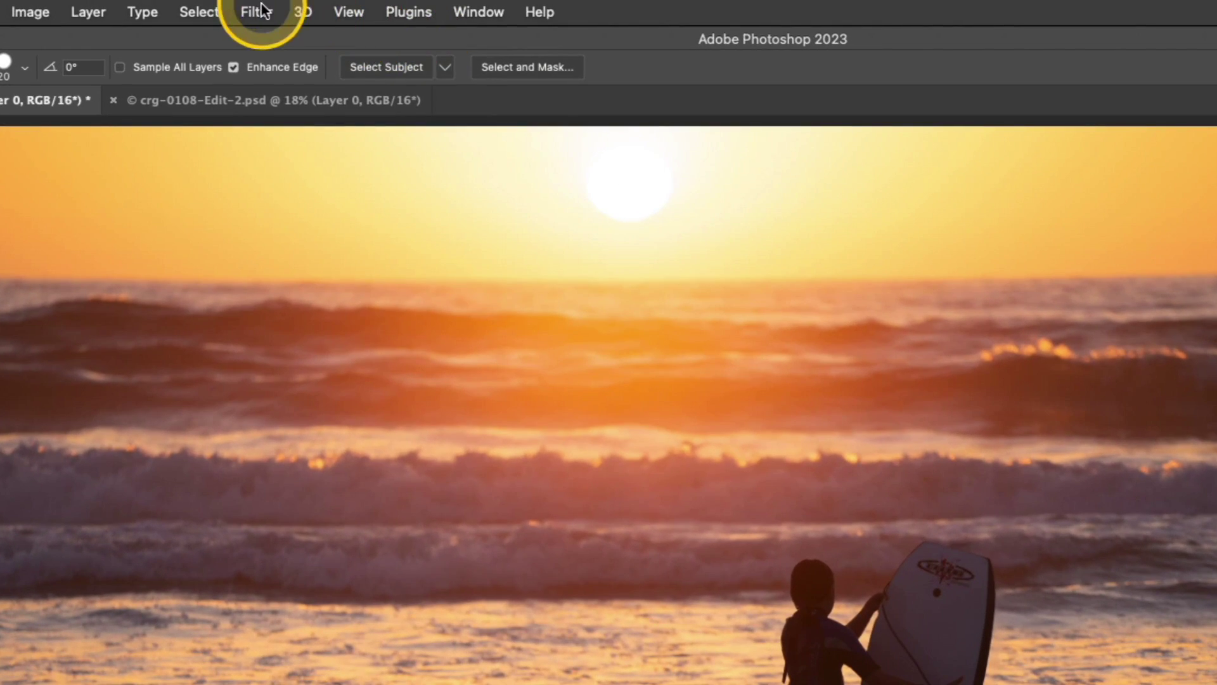
- Start a Path Blur on Layer 0 and stretch its path diagonally from the upper-left waves to the water right of the surfboard
{"action": "left_click", "coordinate": [262, 9]}
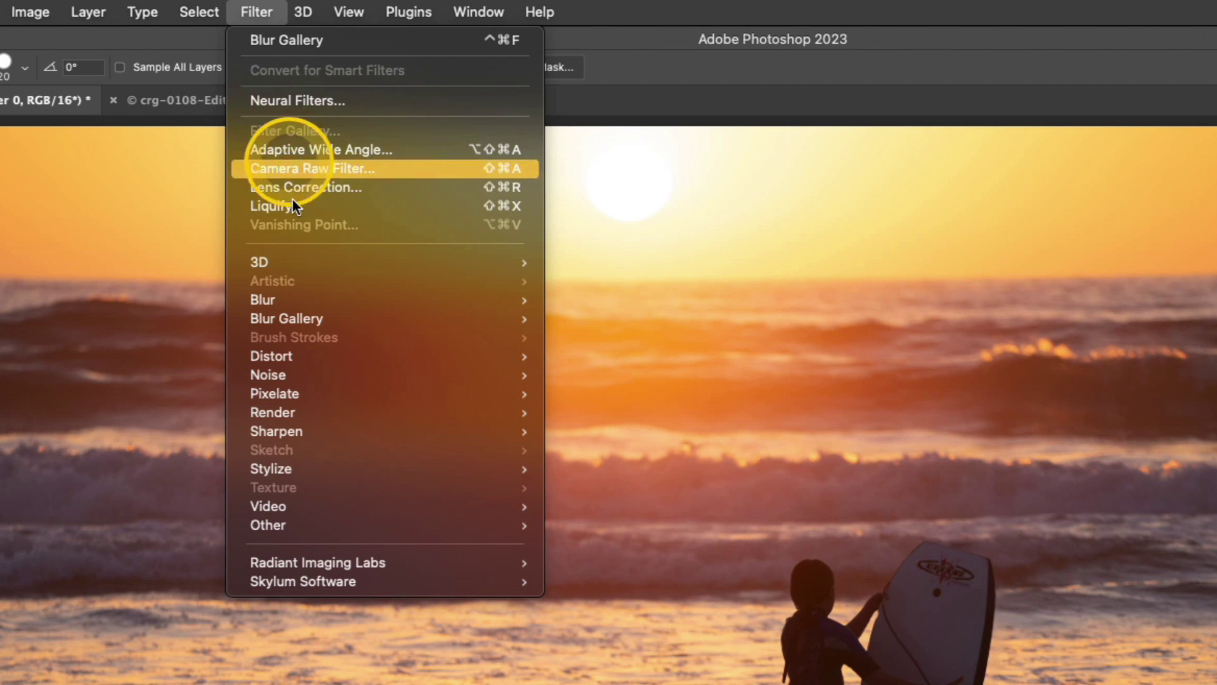
{"action": "mouse_move", "coordinate": [367, 323]}
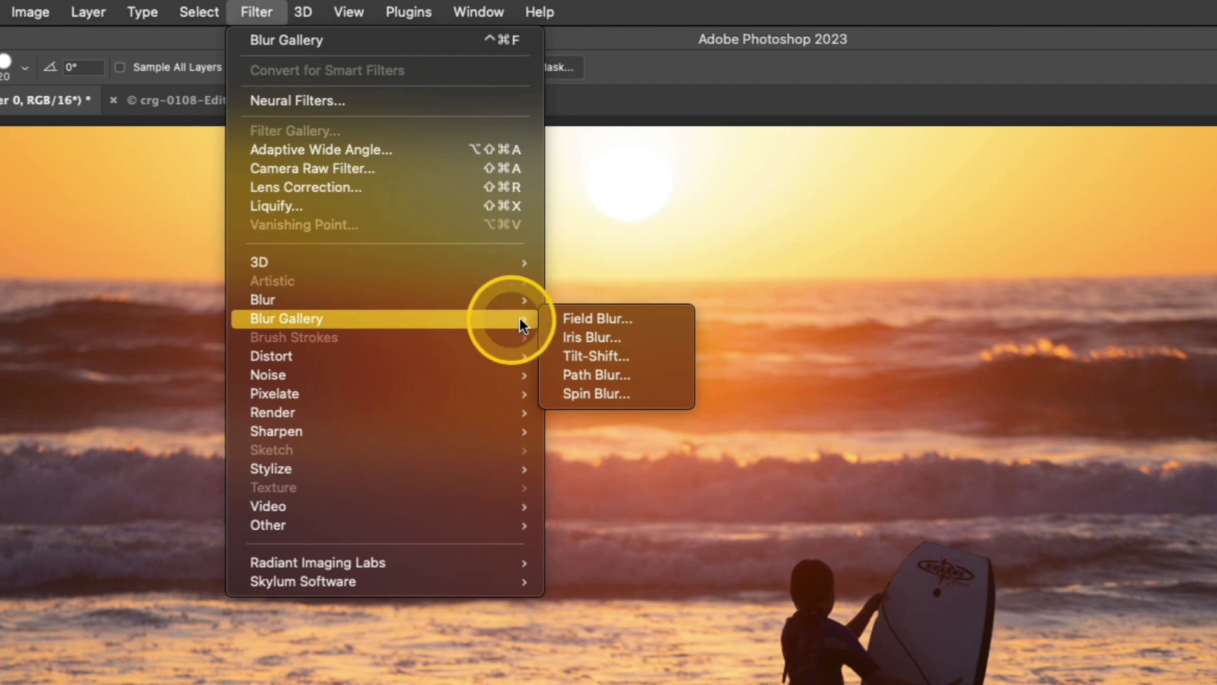
{"action": "left_click", "coordinate": [653, 374]}
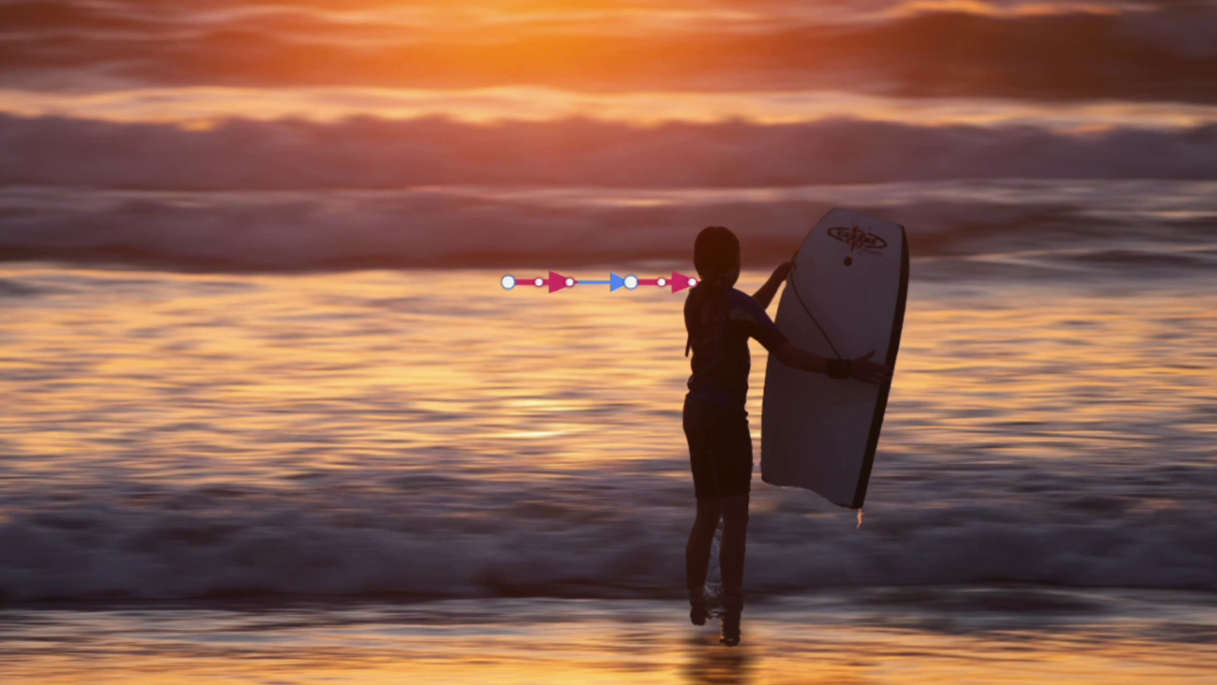
{"action": "left_click_drag", "start_coordinate": [631, 285], "coordinate": [657, 285]}
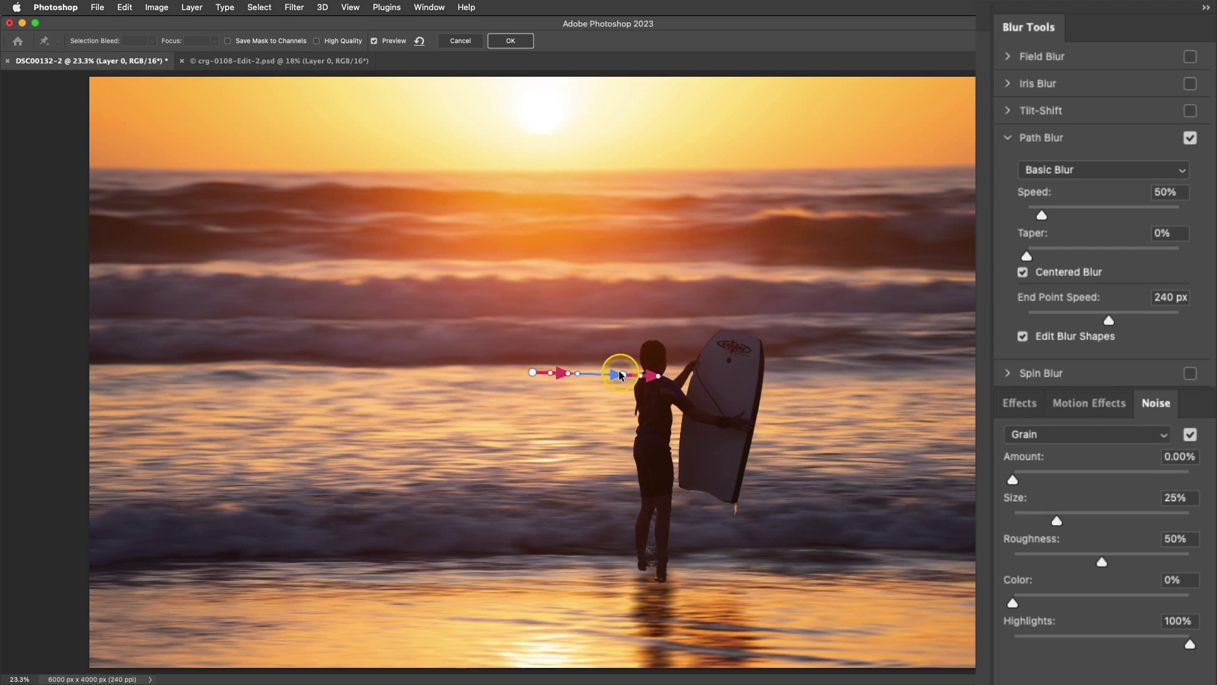
{"action": "left_click_drag", "start_coordinate": [621, 375], "coordinate": [674, 384]}
{"action": "left_click", "coordinate": [532, 372]}
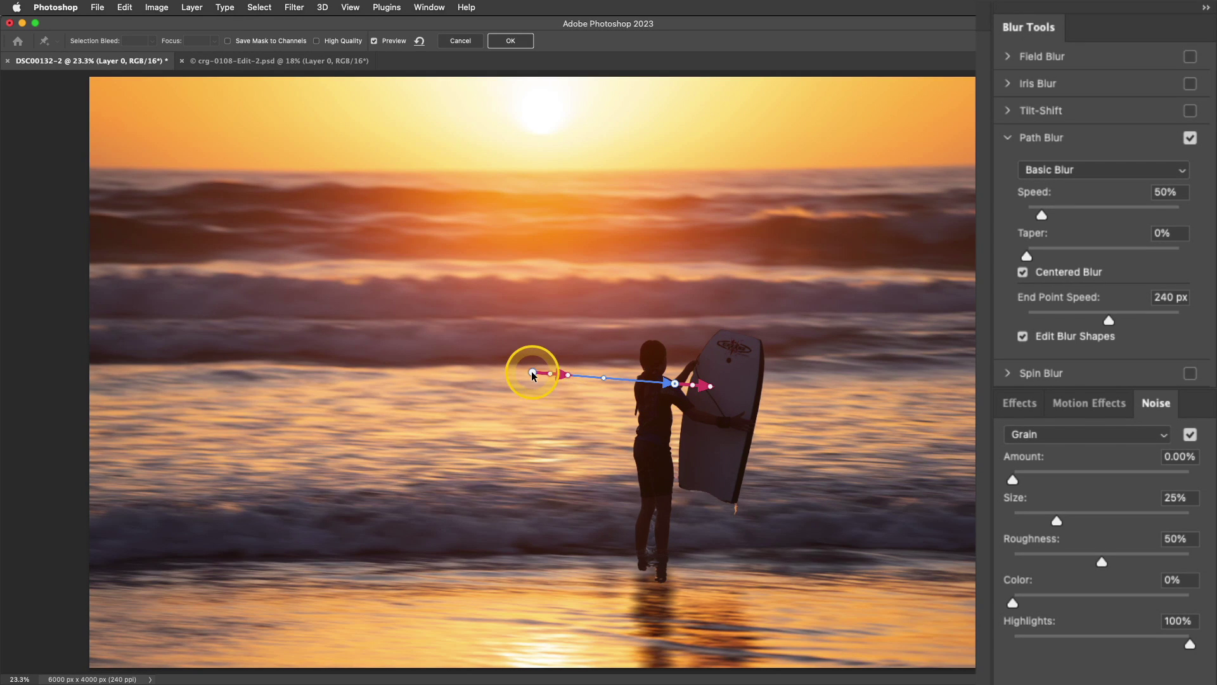
{"action": "left_click_drag", "start_coordinate": [532, 374], "coordinate": [125, 275]}
{"action": "left_click_drag", "start_coordinate": [676, 383], "coordinate": [928, 433]}
- Bend the blur path into a gentle S-curve, arching up over the left waves and dipping at the surfboard
{"action": "left_click", "coordinate": [526, 353]}
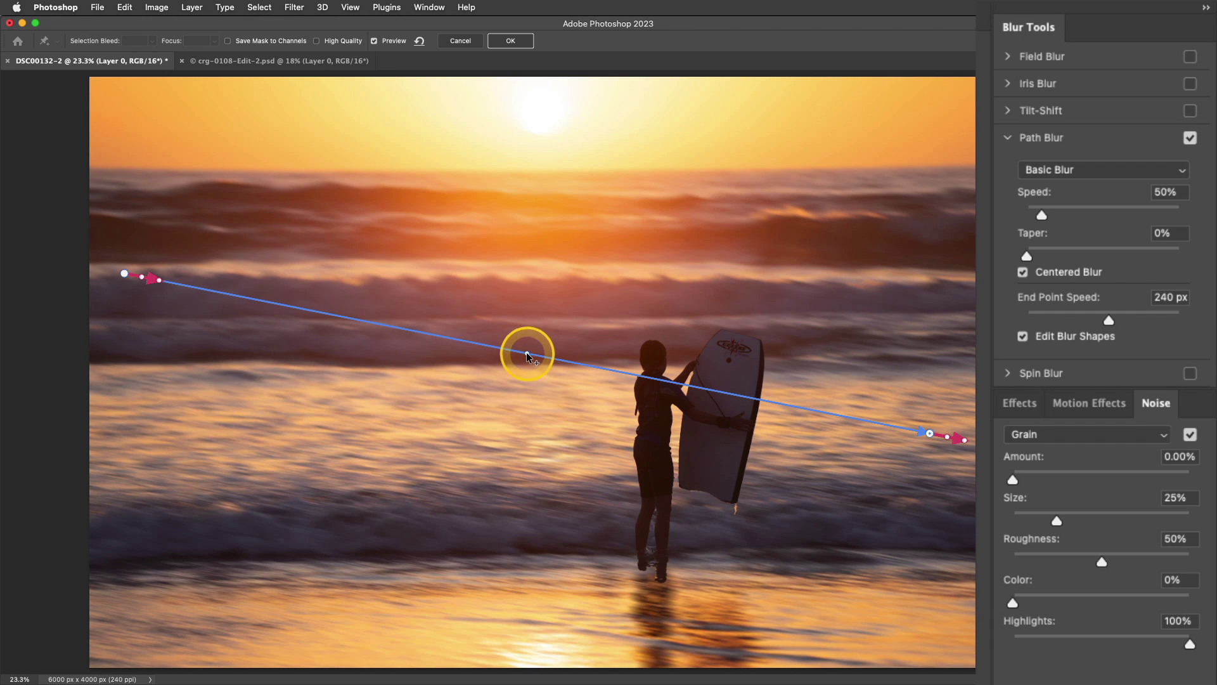
{"action": "left_click_drag", "start_coordinate": [525, 351], "coordinate": [385, 270]}
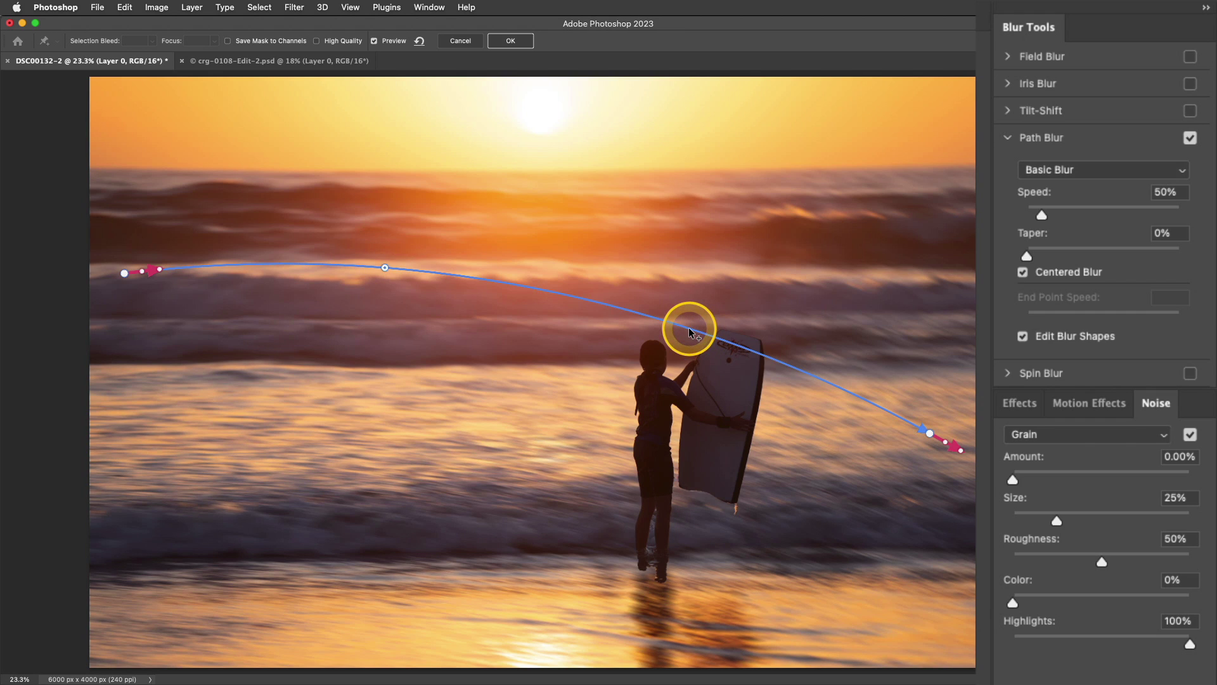
{"action": "left_click_drag", "start_coordinate": [690, 329], "coordinate": [684, 384]}
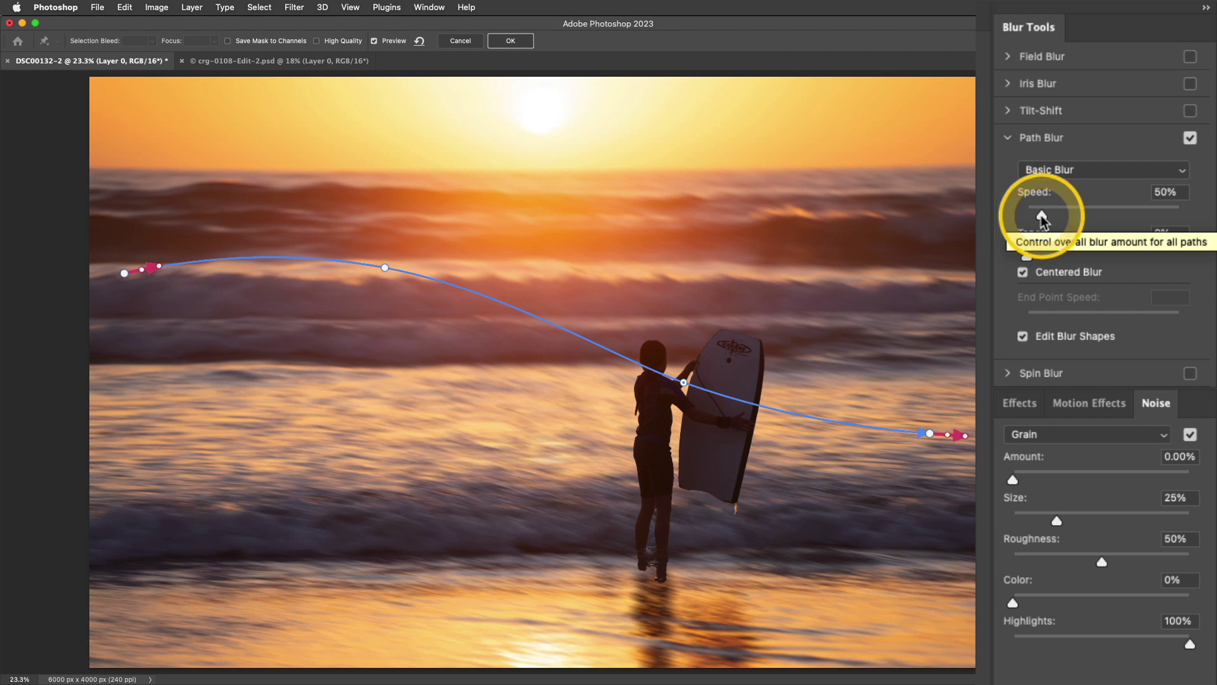
- Set the Path Blur speed to 206% and the taper to 17%
{"action": "left_click_drag", "start_coordinate": [1041, 217], "coordinate": [1083, 216]}
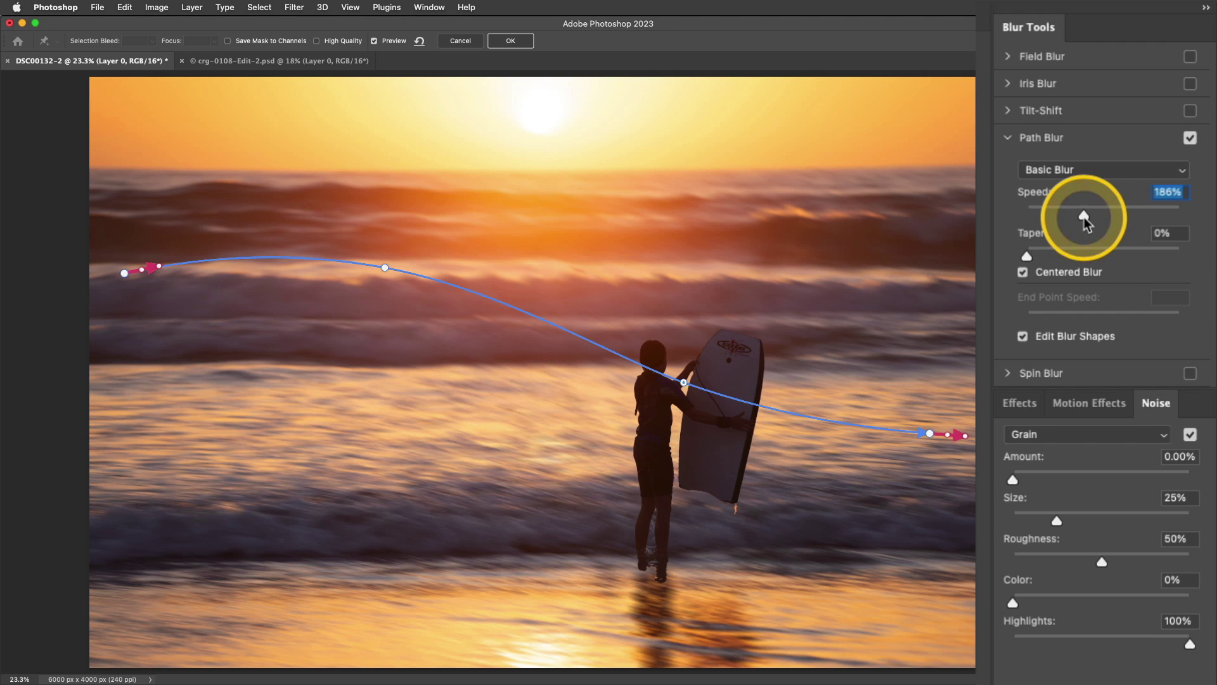
{"action": "left_click_drag", "start_coordinate": [1089, 215], "coordinate": [1090, 216]}
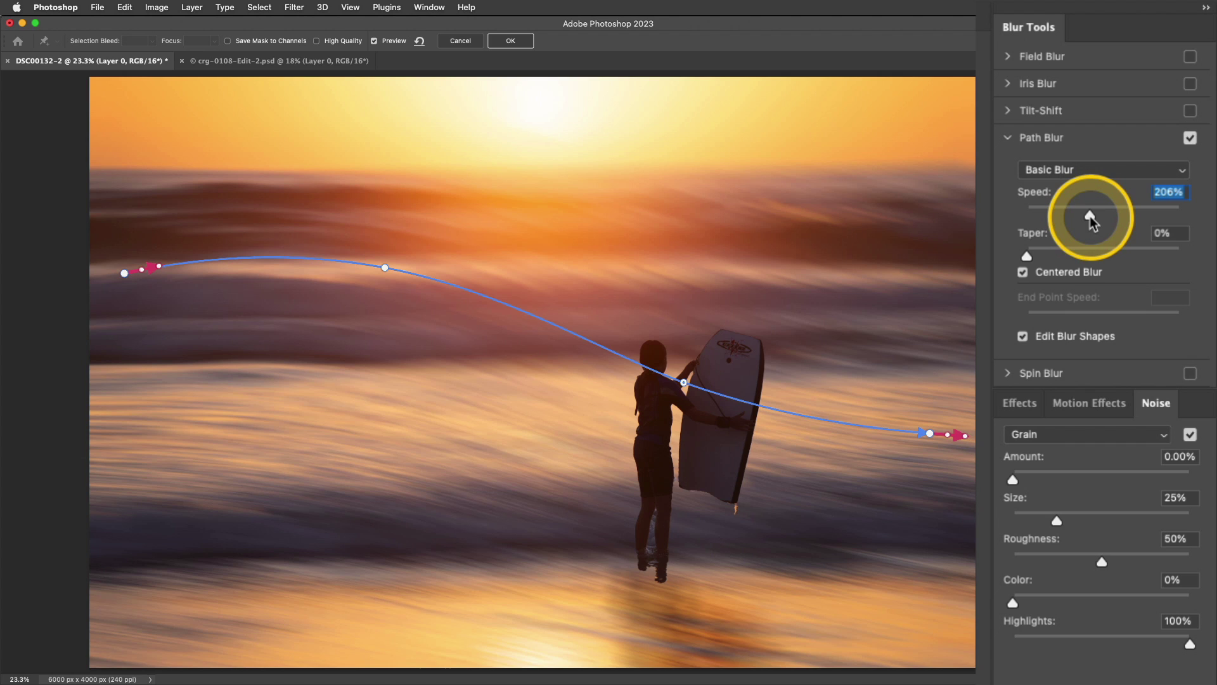
{"action": "left_click_drag", "start_coordinate": [1030, 263], "coordinate": [1120, 258]}
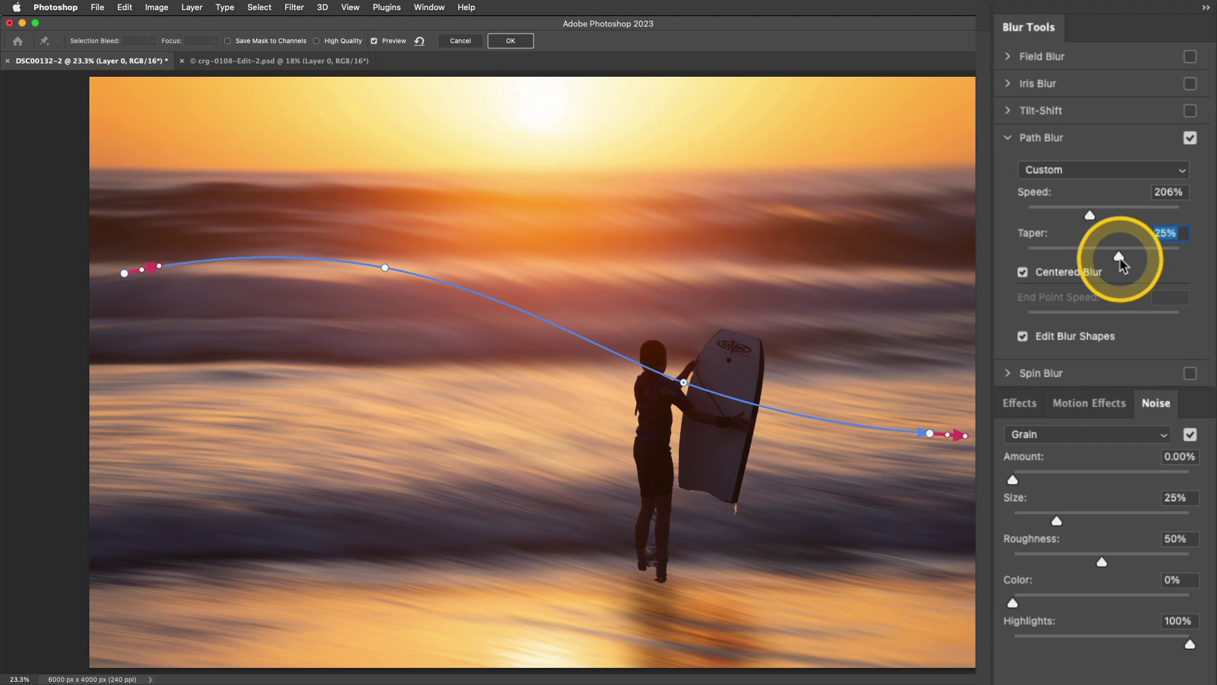
{"action": "left_click_drag", "start_coordinate": [1120, 257], "coordinate": [1087, 257]}
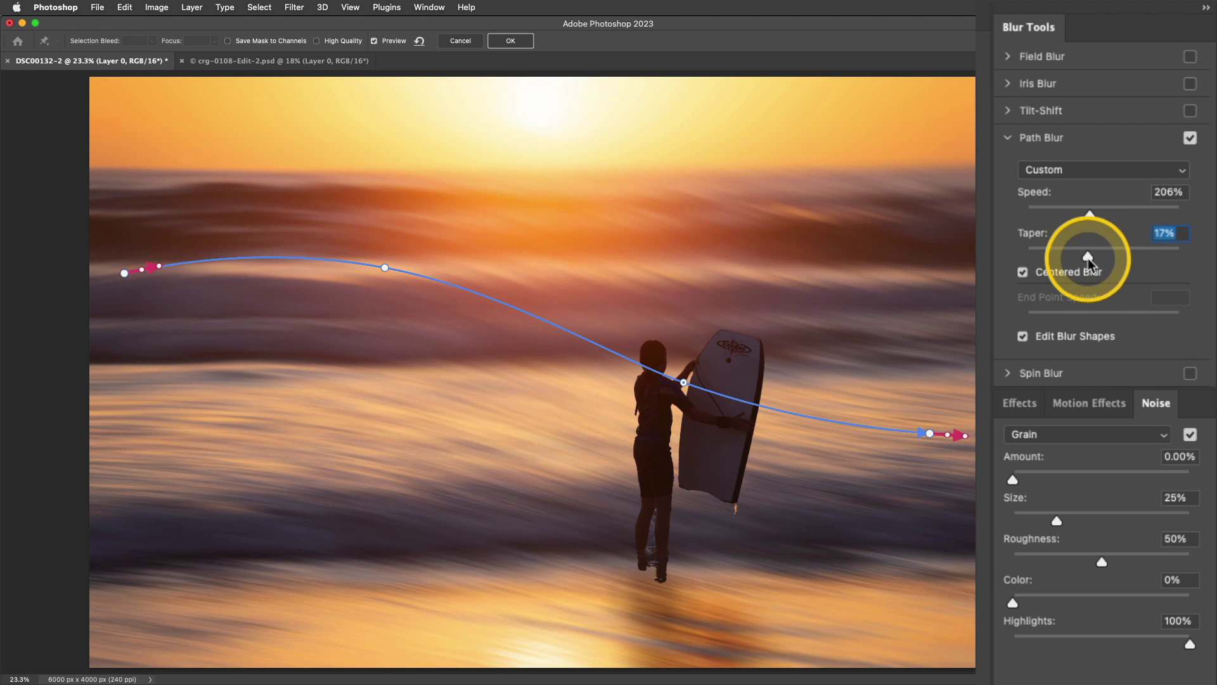
{"action": "left_click", "coordinate": [133, 271]}
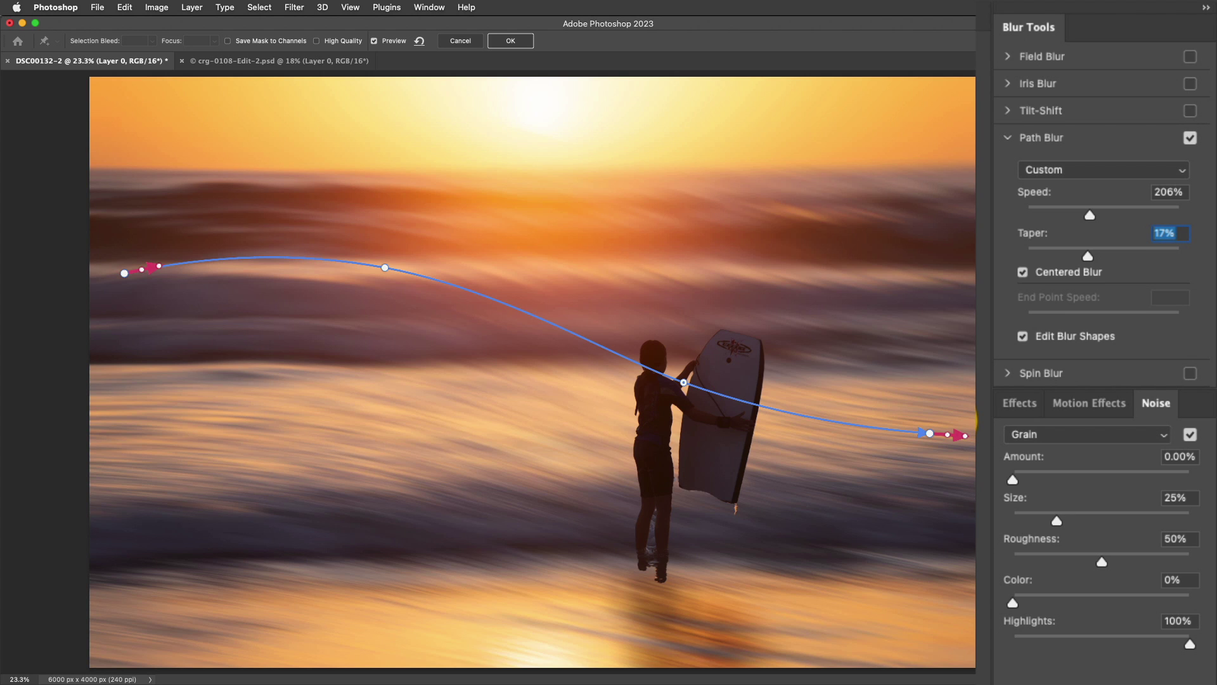
- Add Grain noise with an amount of 12.99% to the blur and apply the Blur Gallery filter
{"action": "scroll", "coordinate": [606, 373], "scroll_direction": "up", "scroll_amount": 5}
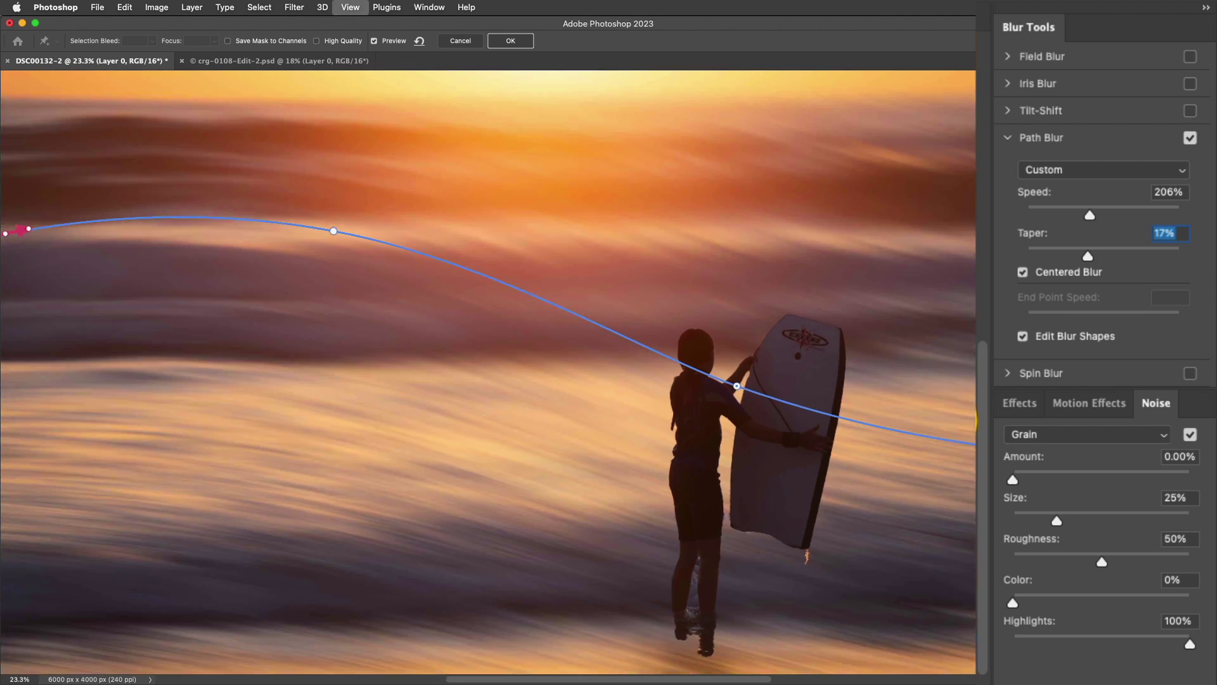
{"action": "scroll", "coordinate": [495, 373], "scroll_direction": "right", "scroll_amount": 5}
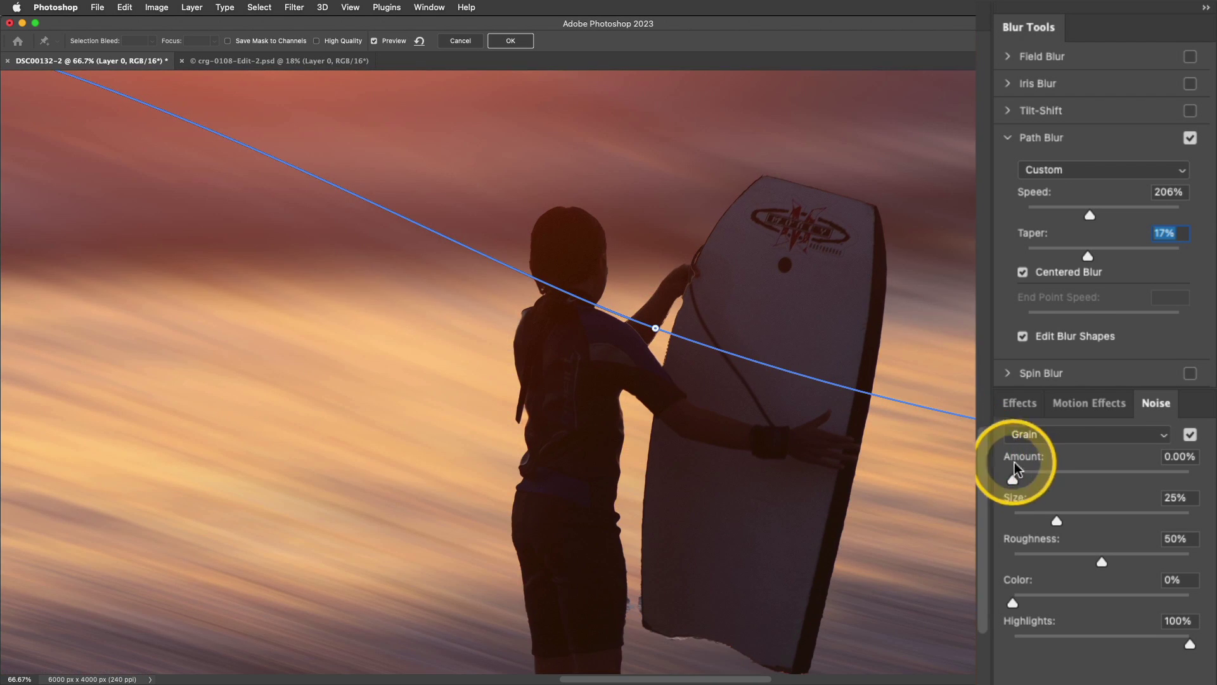
{"action": "left_click_drag", "start_coordinate": [1013, 480], "coordinate": [1035, 478]}
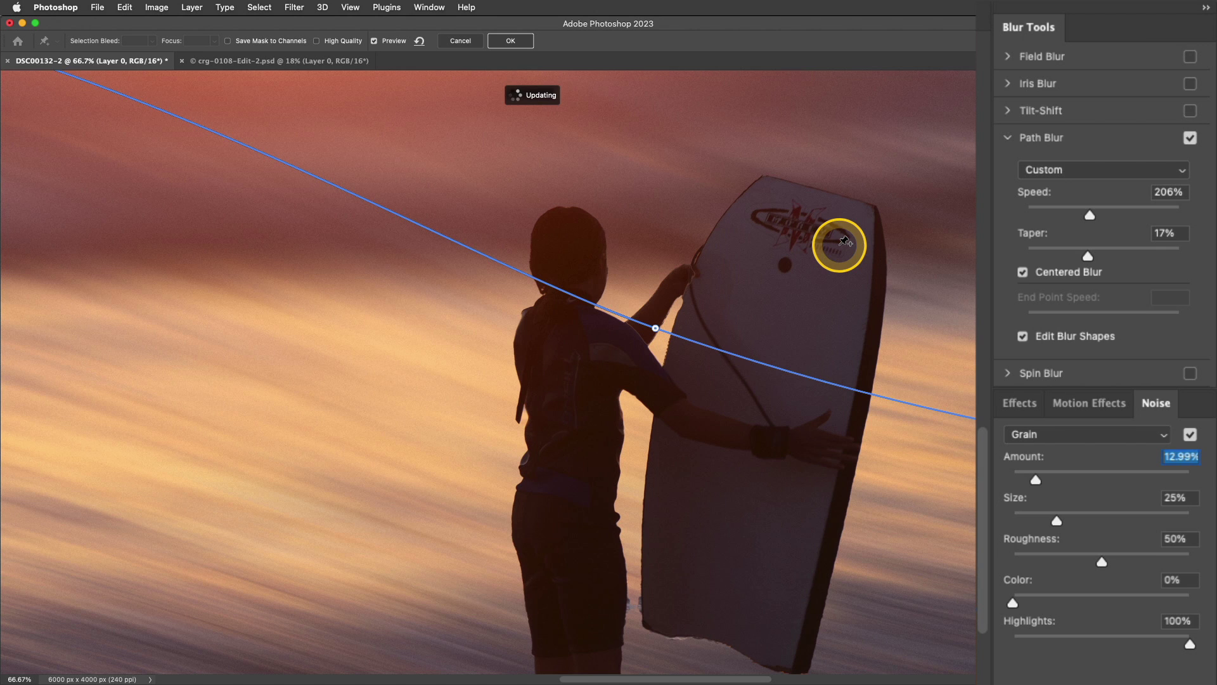
{"action": "key", "text": "super+0"}
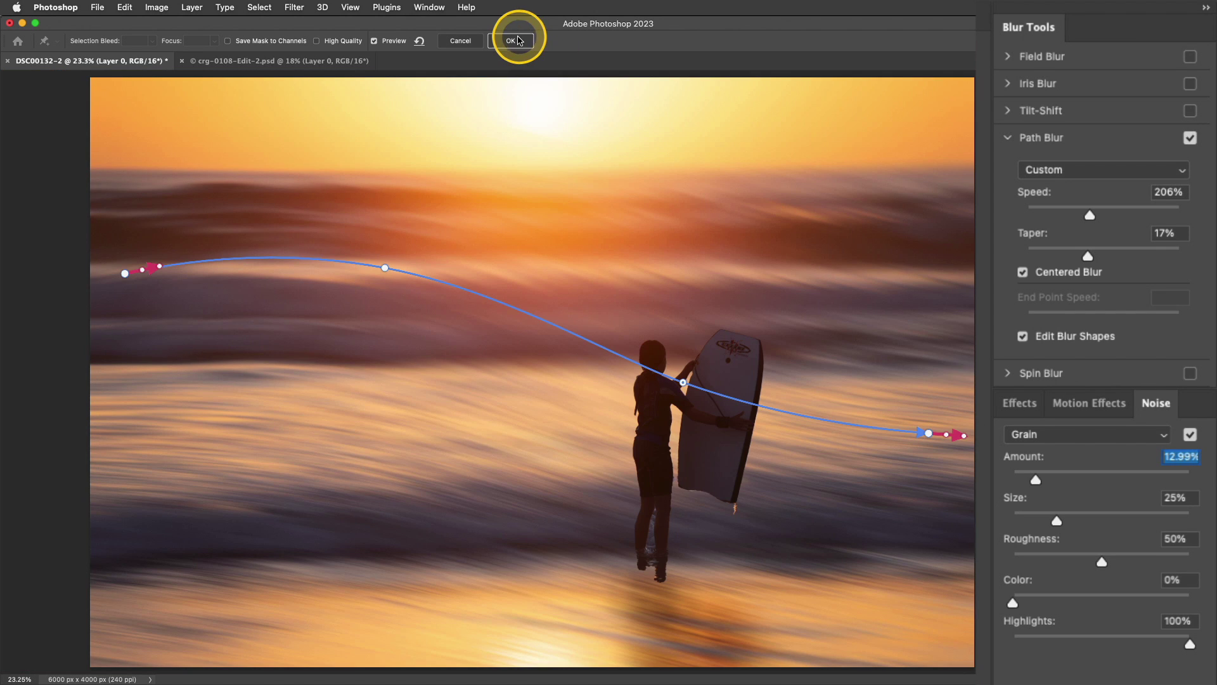
{"action": "left_click", "coordinate": [515, 43]}
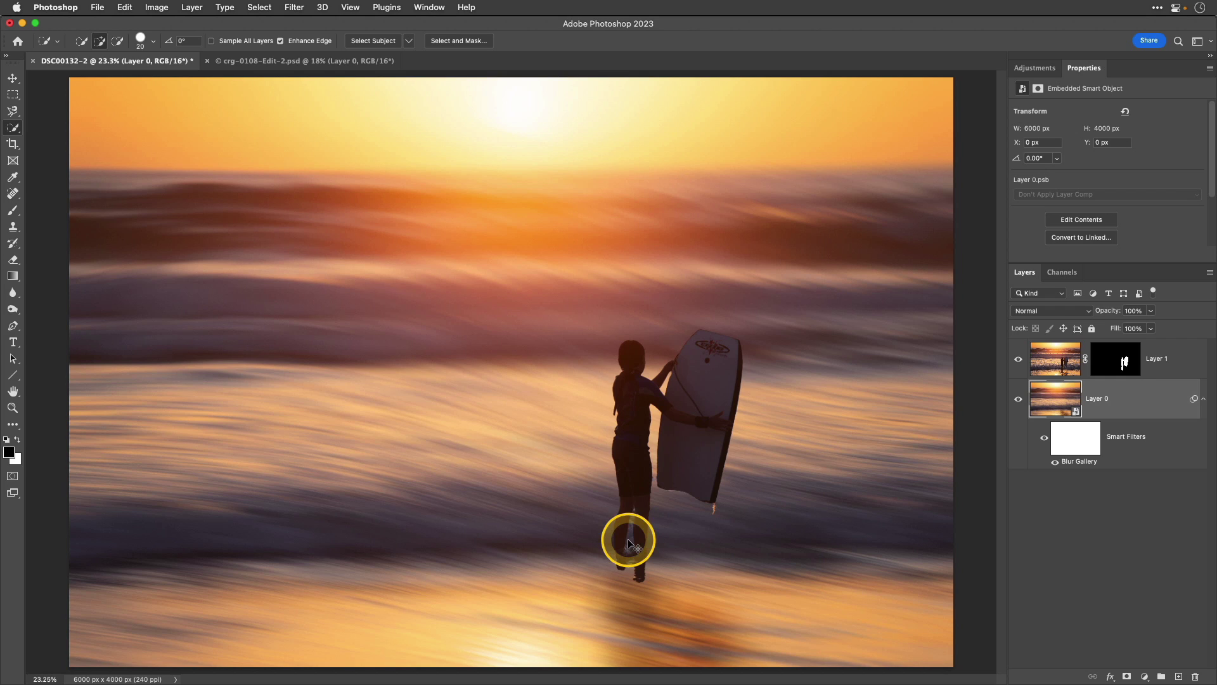
- Quick-select the unblurred water between the surfer's legs, fill it with black on the Layer 1 mask, and deselect
{"action": "key", "text": "super+equal"}
{"action": "key", "text": "super+equal"}
{"action": "key", "text": "super+equal"}
{"action": "key", "text": "super+equal"}
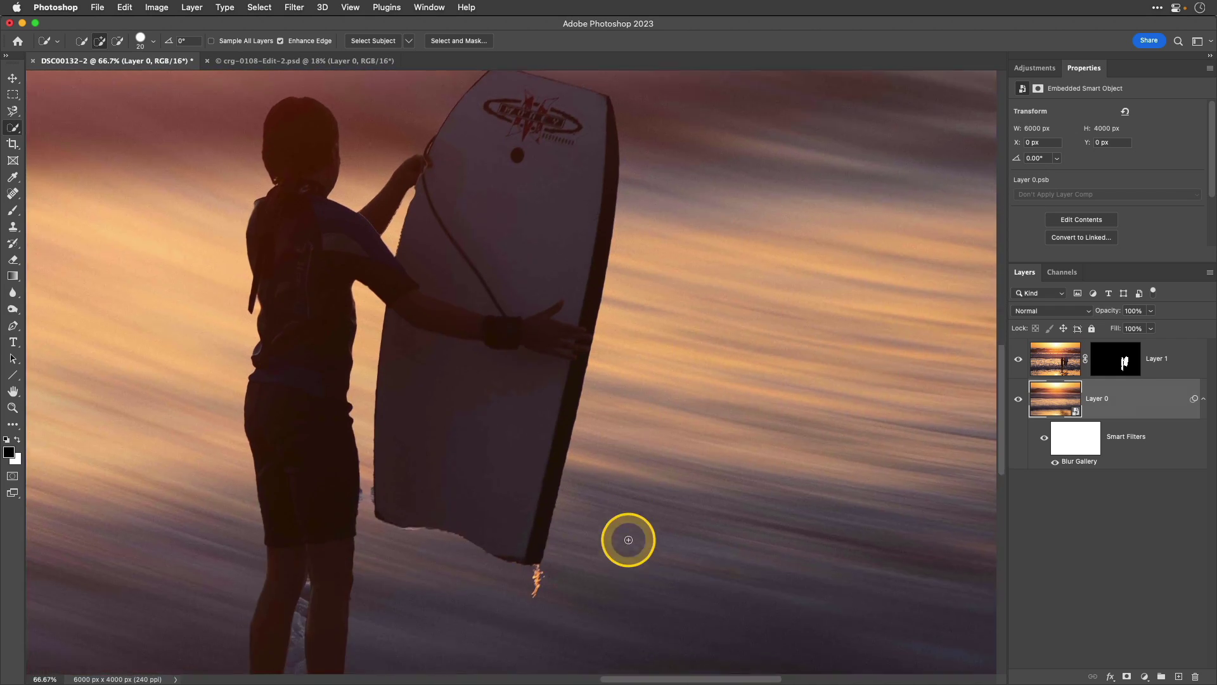
{"action": "scroll", "coordinate": [628, 539], "scroll_direction": "left", "scroll_amount": 5}
{"action": "scroll", "coordinate": [628, 540], "scroll_direction": "down", "scroll_amount": 4}
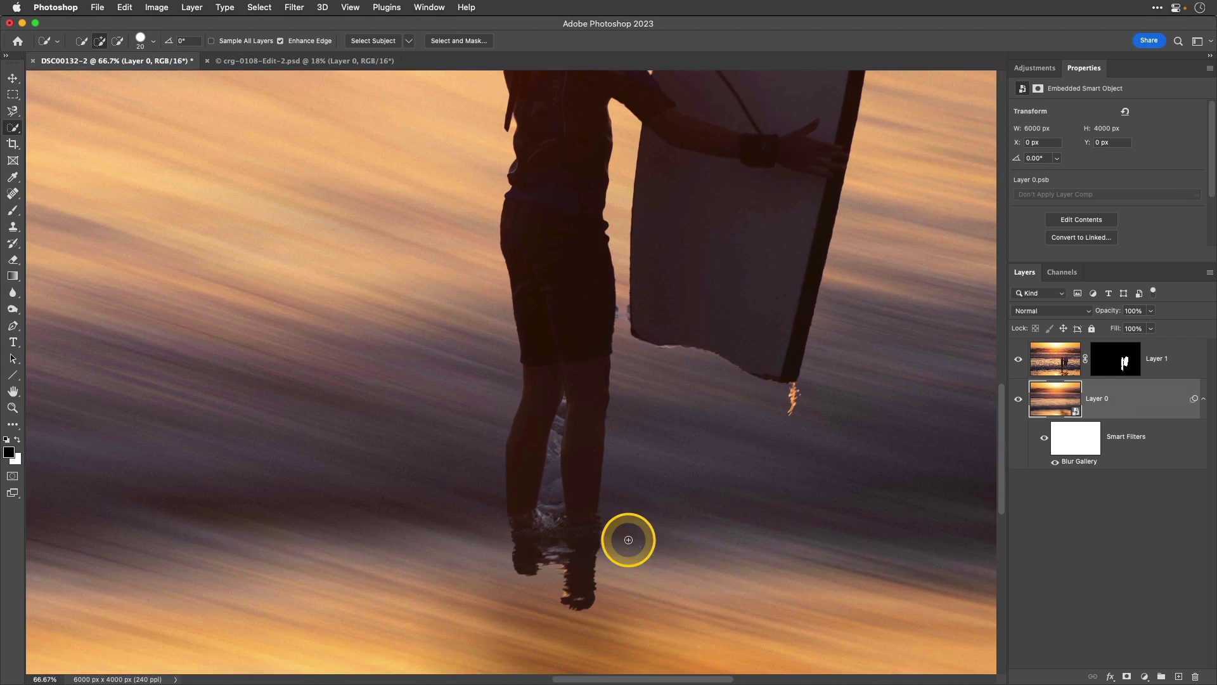
{"action": "key", "text": "super+equal"}
{"action": "scroll", "coordinate": [629, 539], "scroll_direction": "down", "scroll_amount": 2}
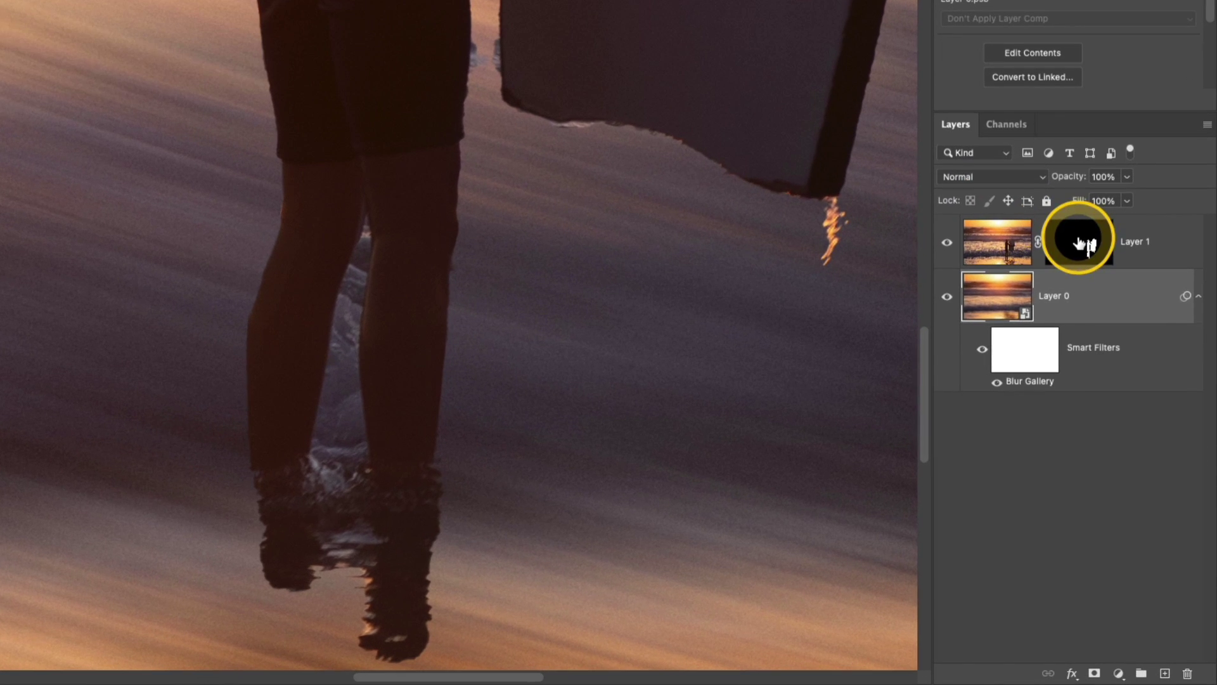
{"action": "left_click", "coordinate": [1079, 243]}
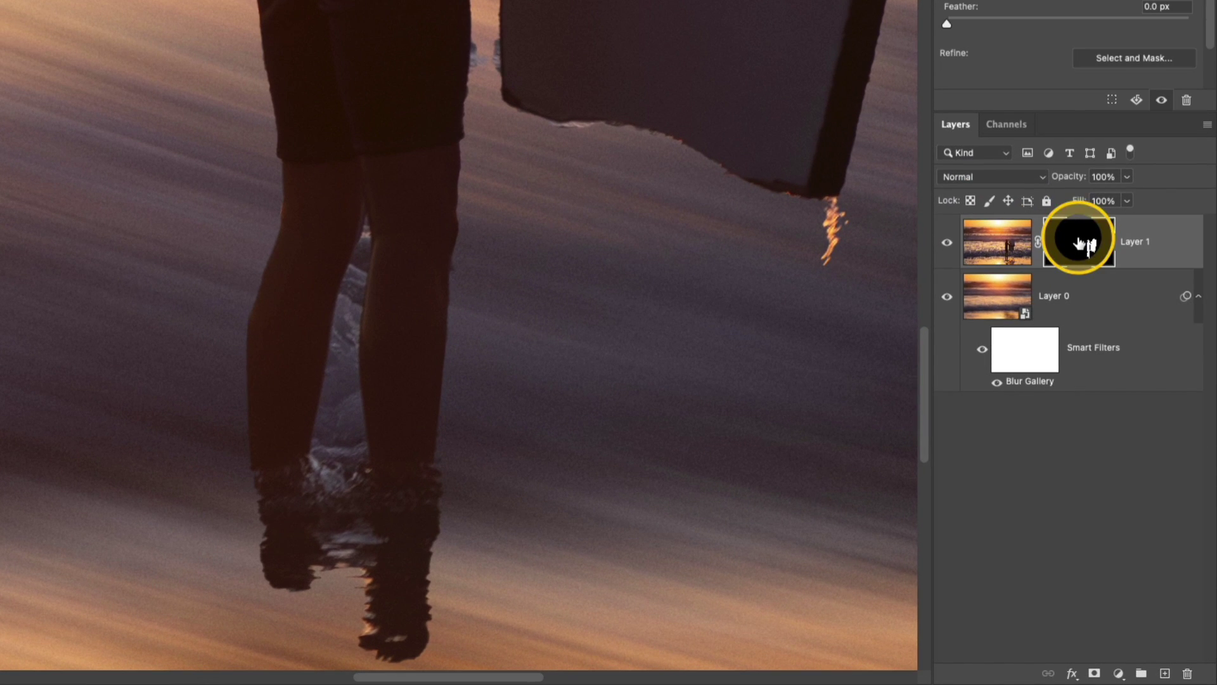
{"action": "left_click_drag", "start_coordinate": [393, 236], "coordinate": [366, 248]}
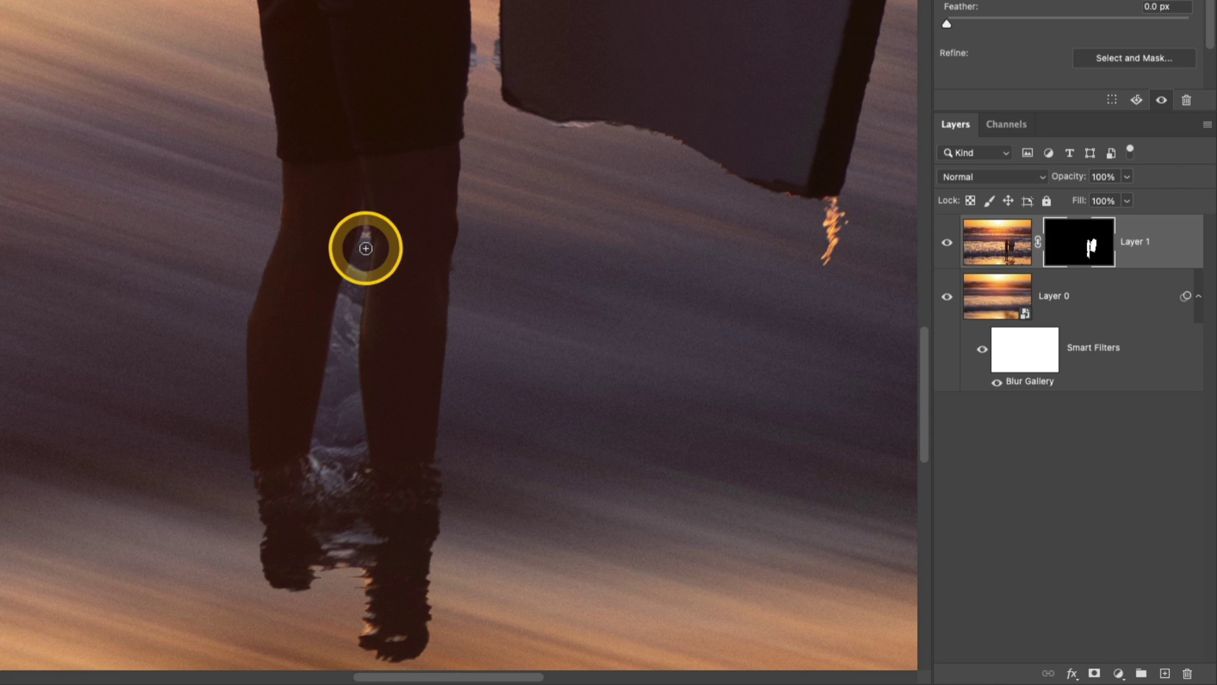
{"action": "mouse_move", "coordinate": [366, 248]}
{"action": "left_mouse_down"}
{"action": "mouse_move", "coordinate": [348, 364]}
{"action": "mouse_move", "coordinate": [352, 459]}
{"action": "mouse_move", "coordinate": [328, 453]}
{"action": "mouse_move", "coordinate": [353, 448]}
{"action": "left_mouse_up"}
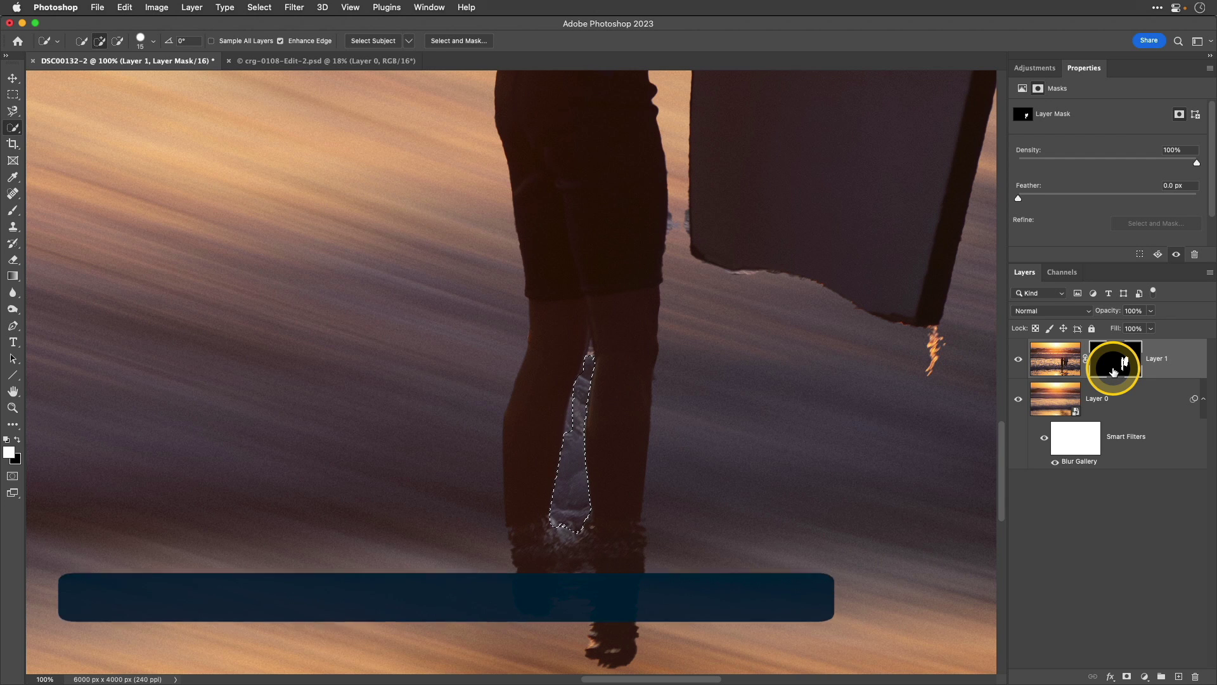
{"action": "key", "text": "super+BackSpace"}
{"action": "key", "text": "super+d"}
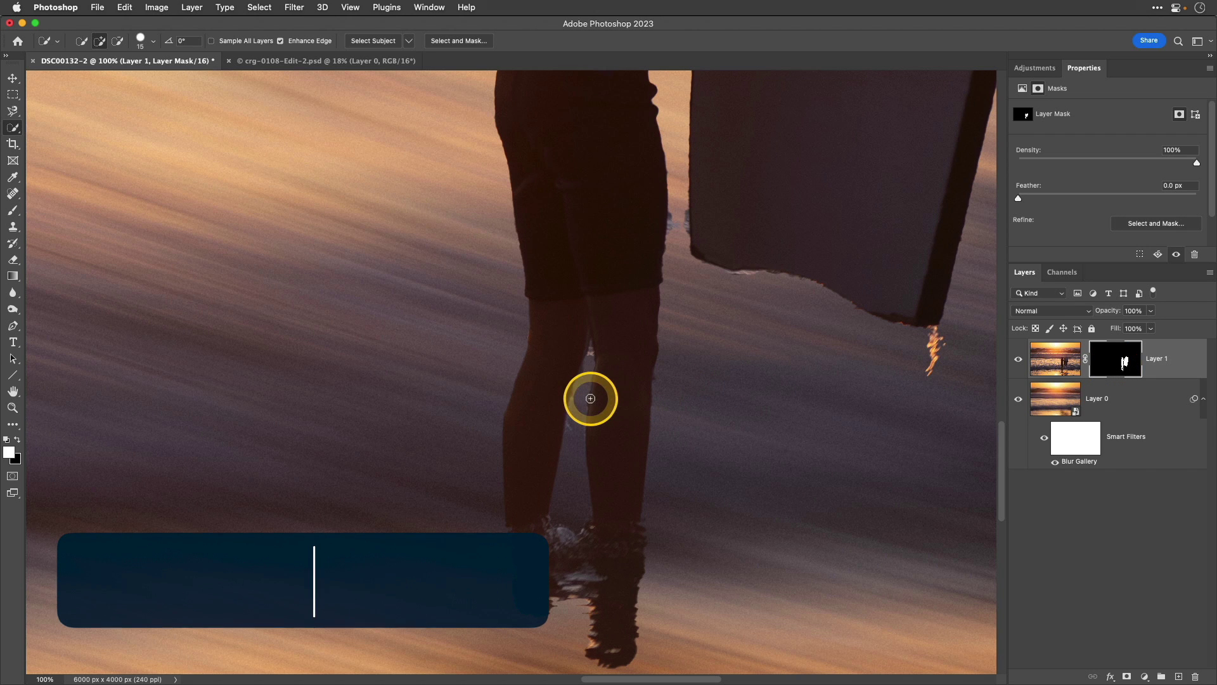
- Paint black on the Layer 1 mask with a 35 px brush to clean the gap between the surfer's legs
{"action": "key", "text": "b"}
{"action": "key", "text": "bracketleft"}
{"action": "key", "text": "bracketleft"}
{"action": "key", "text": "bracketleft"}
{"action": "key", "text": "bracketleft"}
{"action": "key", "text": "bracketleft"}
{"action": "key", "text": "bracketleft"}
{"action": "key", "text": "bracketleft"}
{"action": "key", "text": "bracketleft"}
{"action": "key", "text": "bracketleft"}
{"action": "key", "text": "bracketleft"}
{"action": "key", "text": "bracketleft"}
{"action": "key", "text": "bracketleft"}
{"action": "key", "text": "bracketleft"}
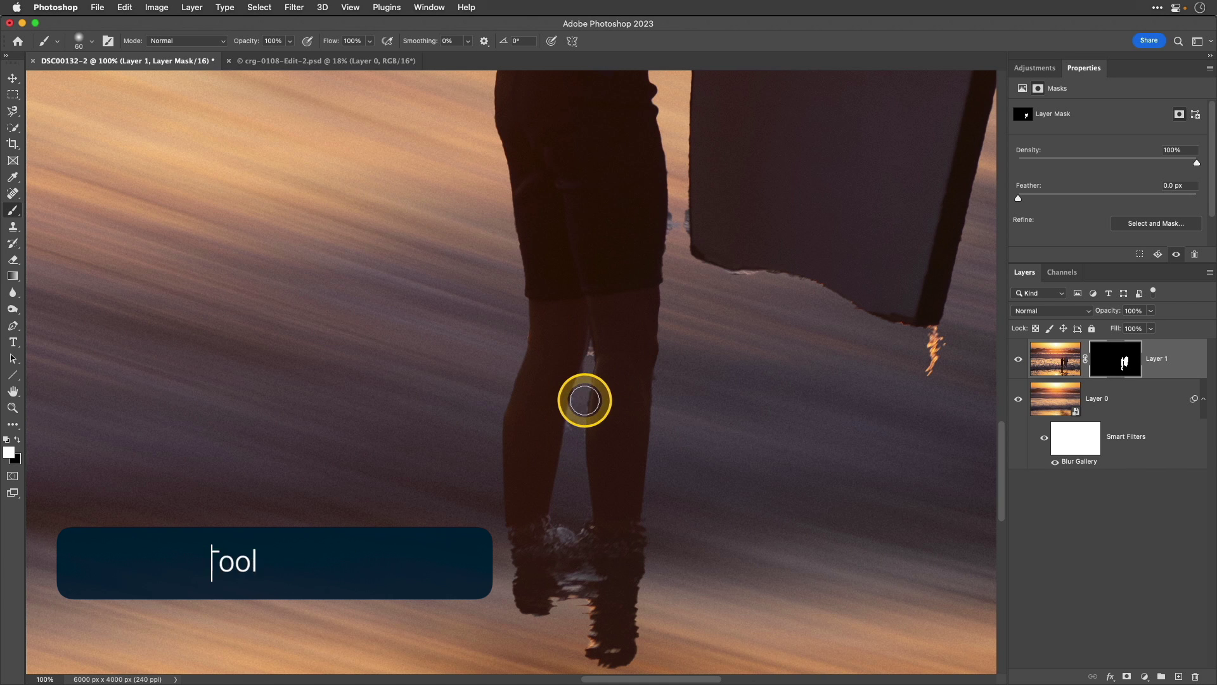
{"action": "scroll", "coordinate": [582, 400], "scroll_direction": "up", "scroll_amount": 5}
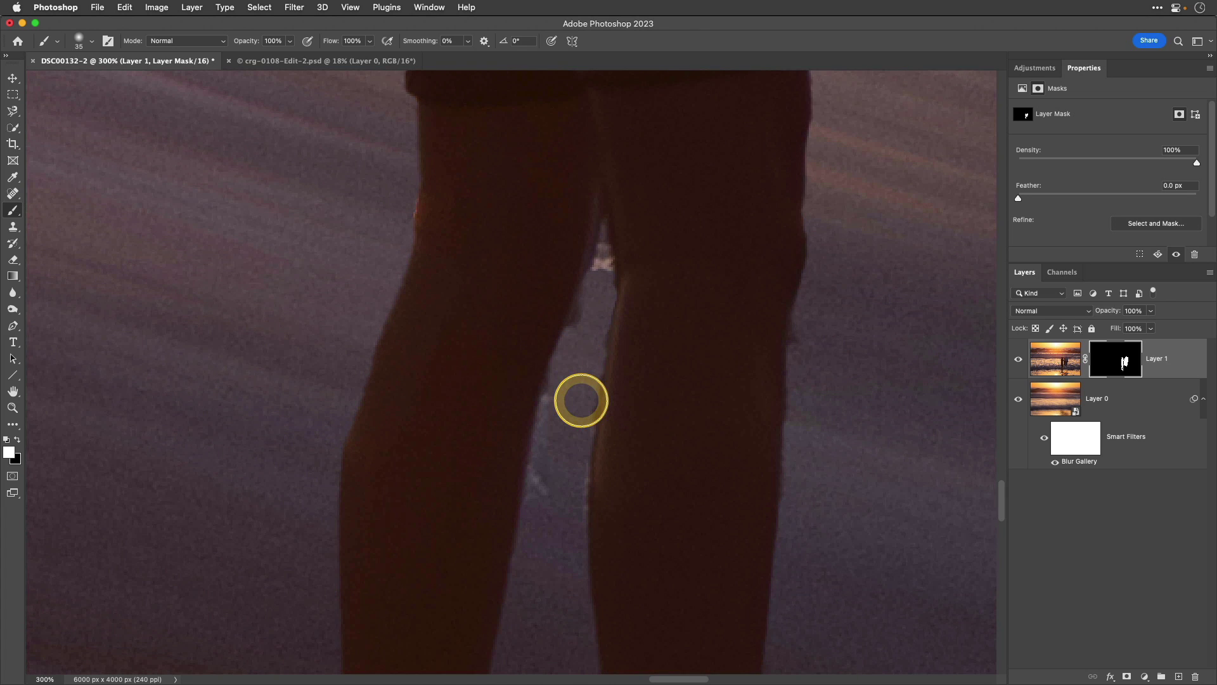
{"action": "key", "text": "x"}
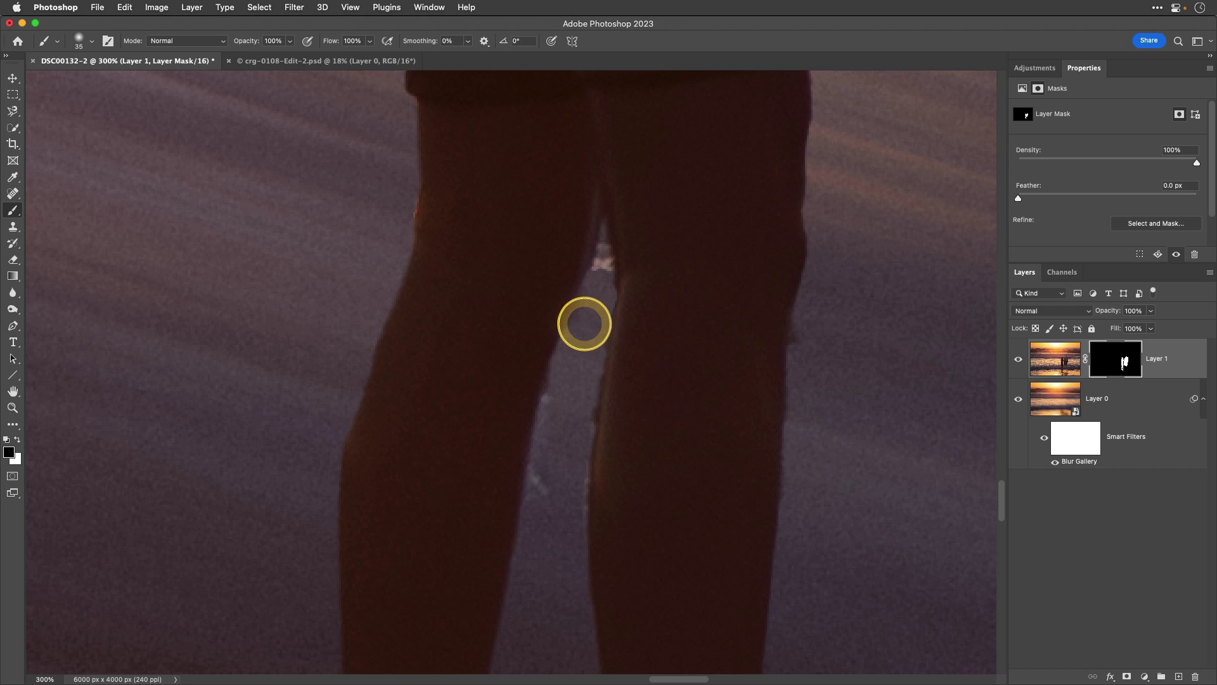
{"action": "mouse_move", "coordinate": [583, 324]}
{"action": "left_mouse_down"}
{"action": "mouse_move", "coordinate": [590, 301]}
{"action": "mouse_move", "coordinate": [574, 386]}
{"action": "left_mouse_up"}
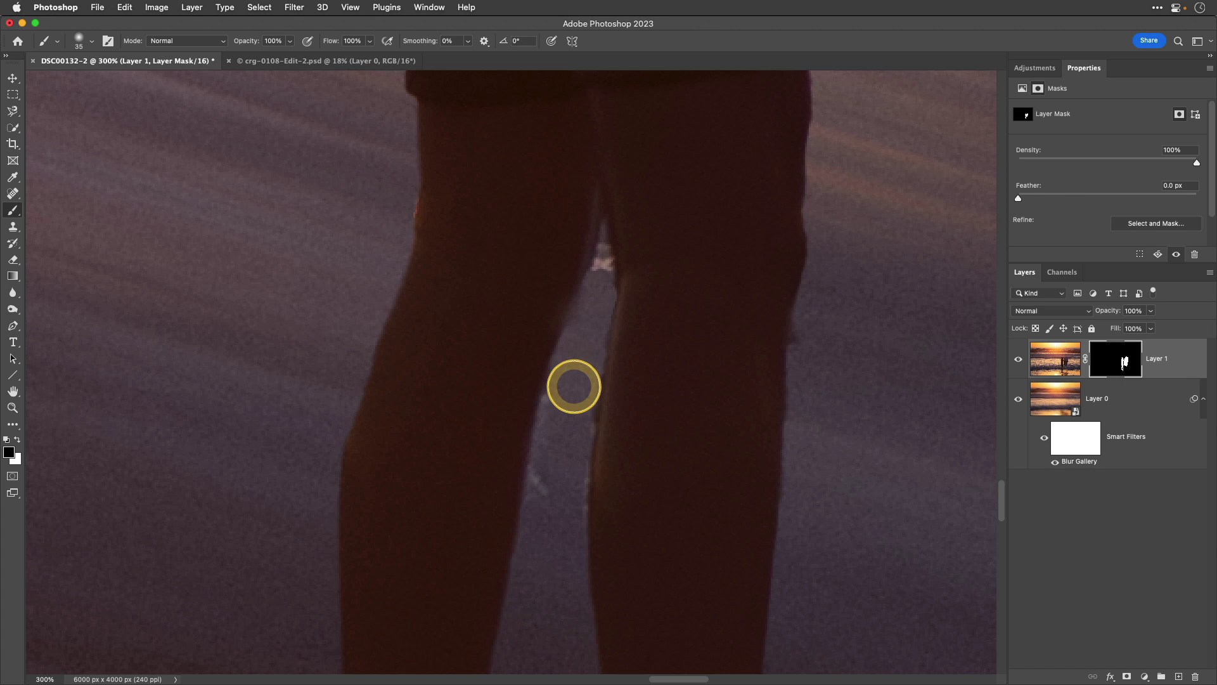
- Mask out the leftover water specks along the inner leg edges with a smaller black brush of 10 to 15 px
{"action": "key", "text": "bracketleft"}
{"action": "key", "text": "bracketleft"}
{"action": "key", "text": "bracketleft"}
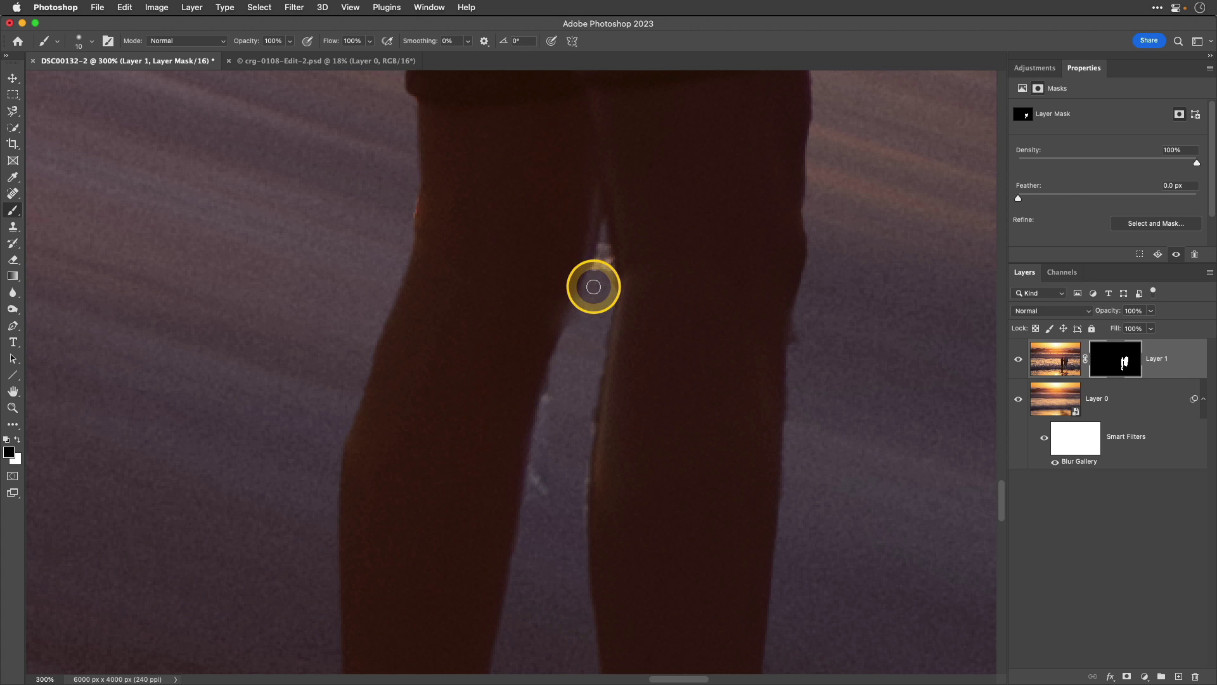
{"action": "left_click_drag", "start_coordinate": [593, 286], "coordinate": [540, 487]}
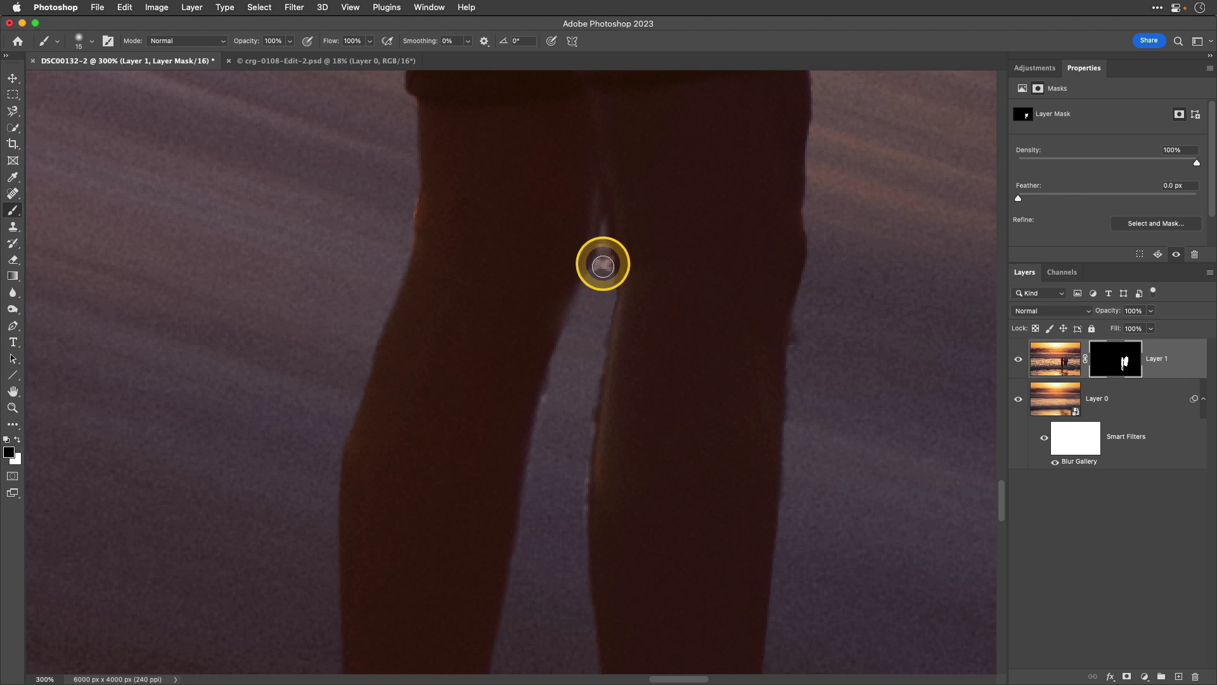
{"action": "left_click_drag", "start_coordinate": [815, 163], "coordinate": [553, 439]}
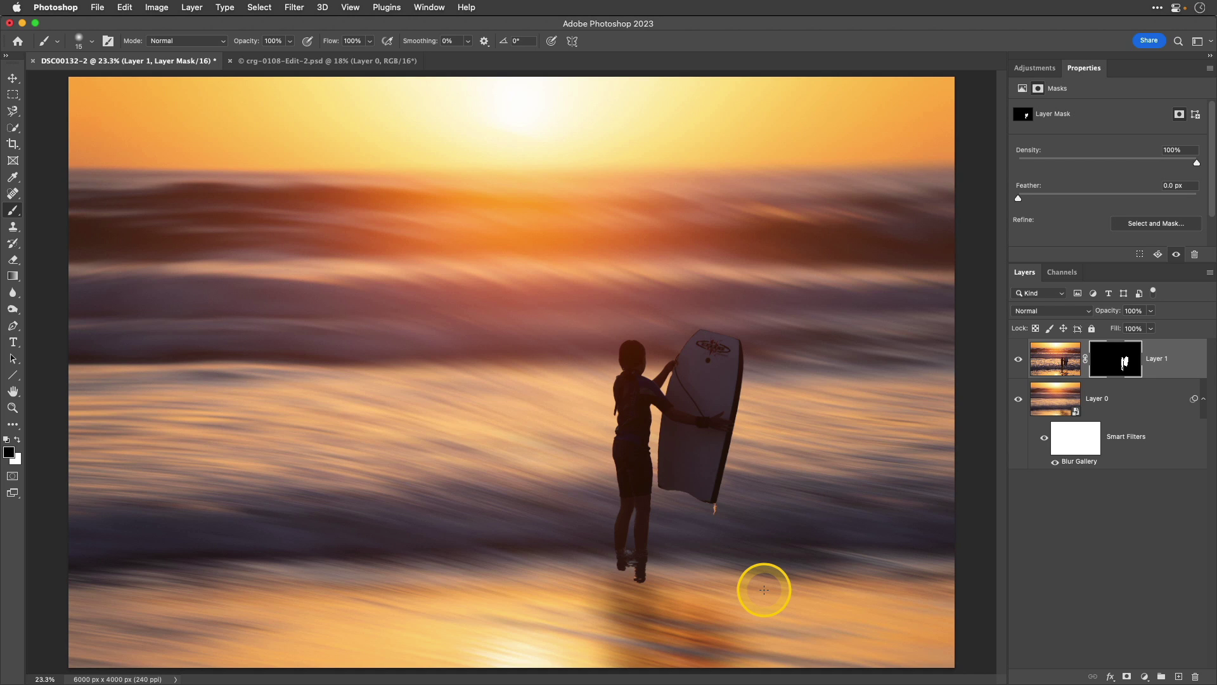
- Paint white at 18% opacity on the Layer 1 mask with a large brush of about 1100 px, partly restoring the foreground water and surfer's reflection
{"action": "key", "text": "super+minus"}
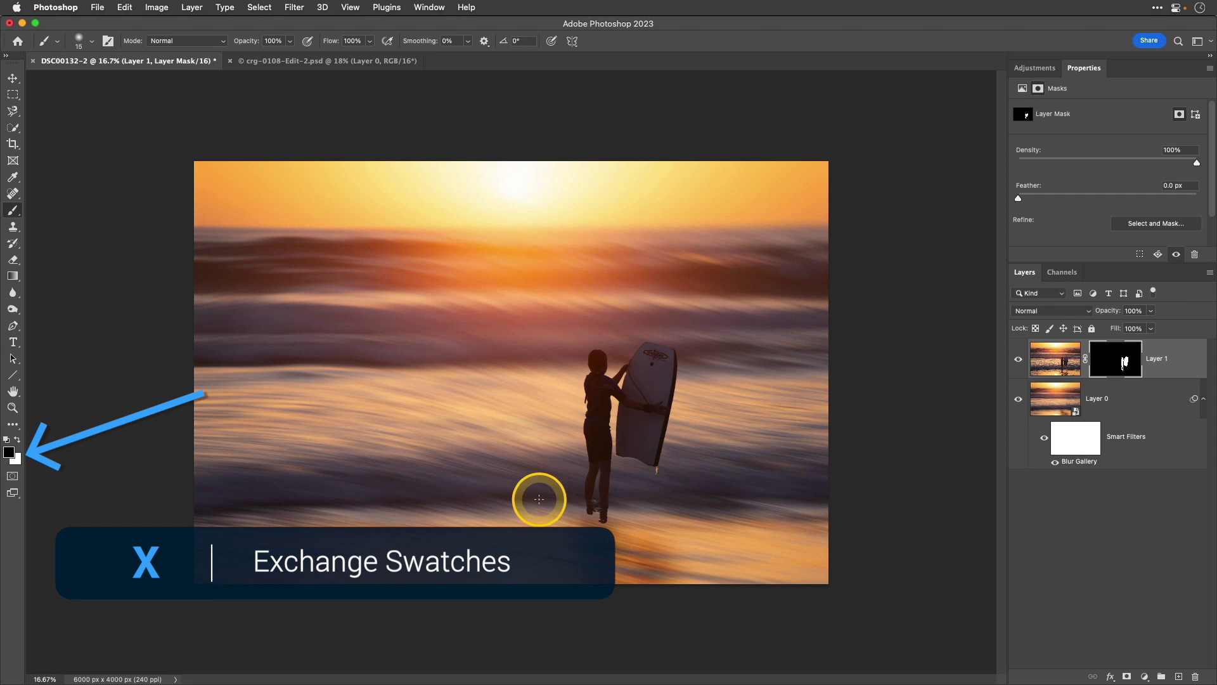
{"action": "key", "text": "x"}
{"action": "key", "text": "bracketright"}
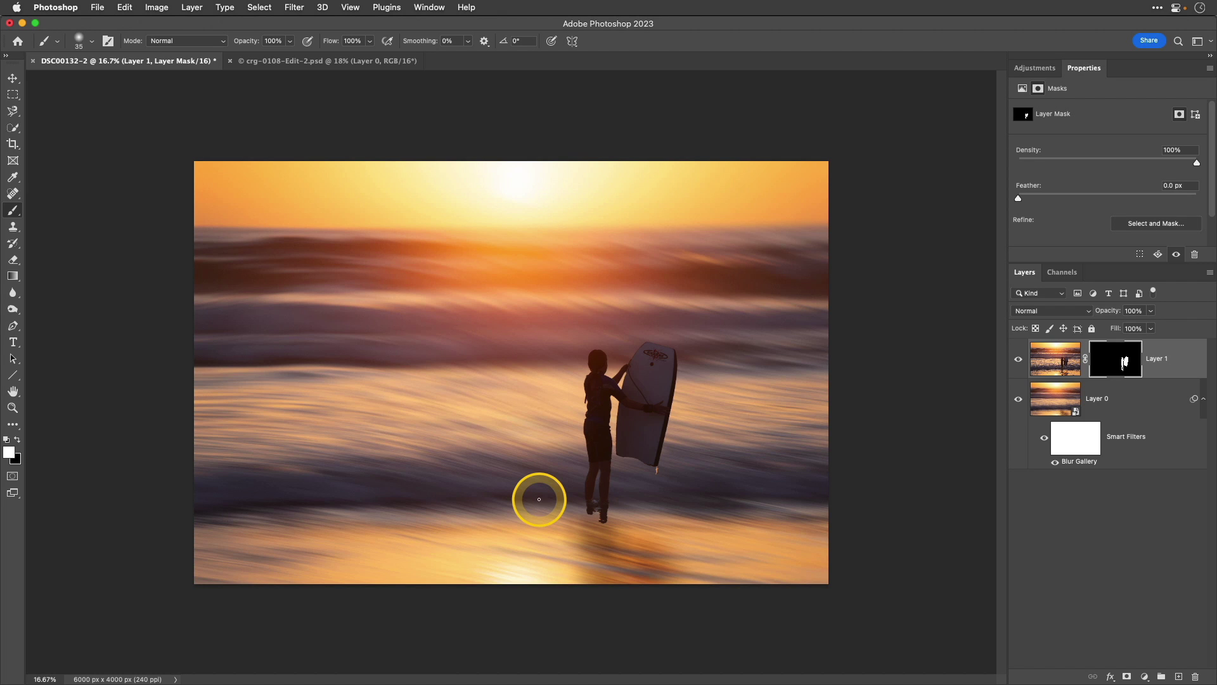
{"action": "key", "text": "bracketright"}
{"action": "key", "text": "bracketright"}
{"action": "key", "text": "bracketright"}
{"action": "key", "text": "bracketright"}
{"action": "key", "text": "bracketright"}
{"action": "key", "text": "bracketright"}
{"action": "key", "text": "bracketright"}
{"action": "key", "text": "bracketright"}
{"action": "key", "text": "bracketright"}
{"action": "key", "text": "bracketright"}
{"action": "key", "text": "bracketright"}
{"action": "key", "text": "bracketright"}
{"action": "key", "text": "bracketright"}
{"action": "key", "text": "bracketright"}
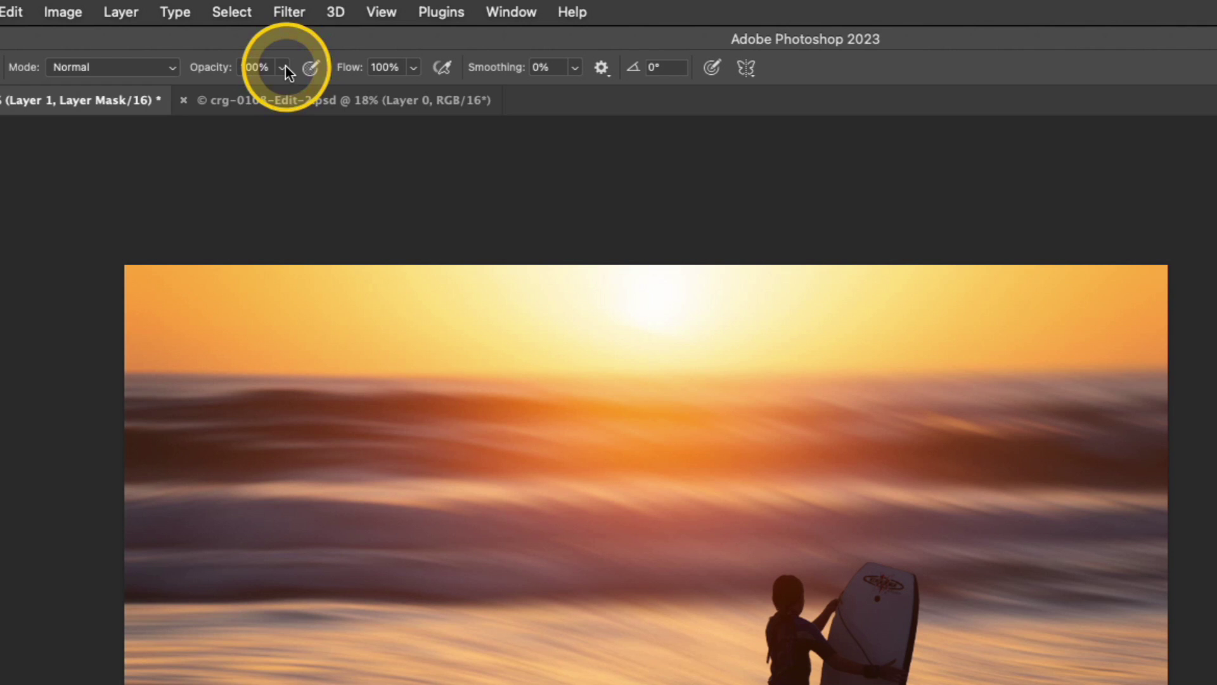
{"action": "left_click", "coordinate": [283, 62]}
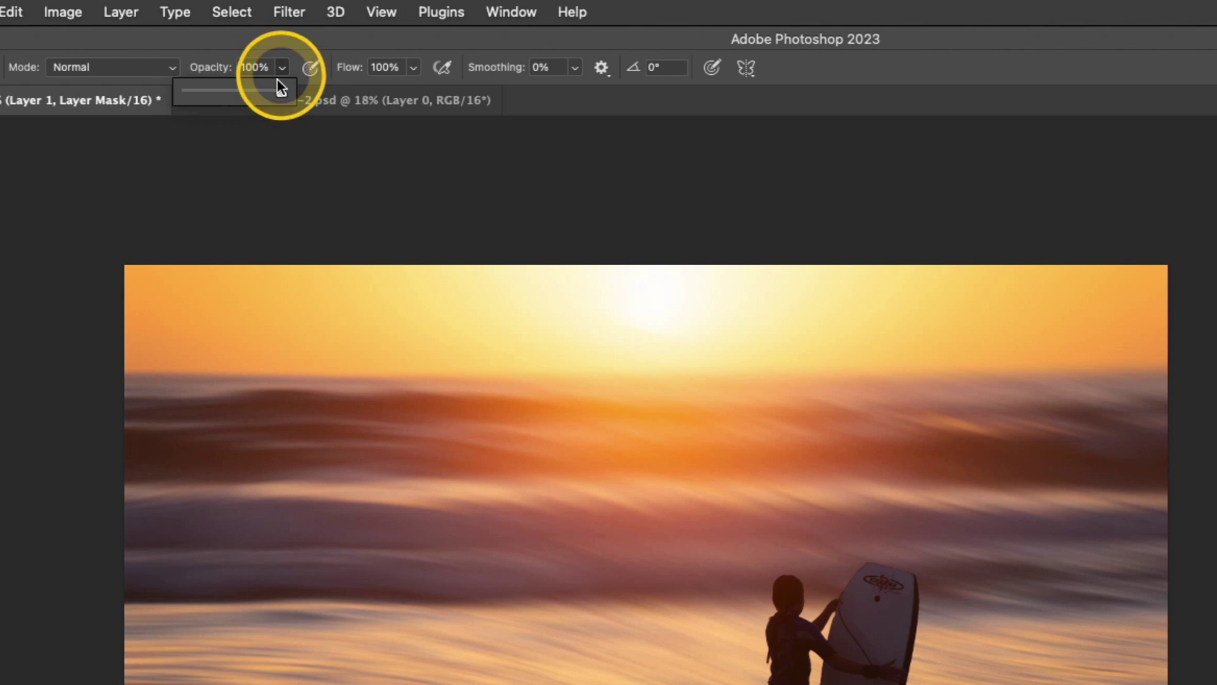
{"action": "left_click_drag", "start_coordinate": [280, 92], "coordinate": [204, 95]}
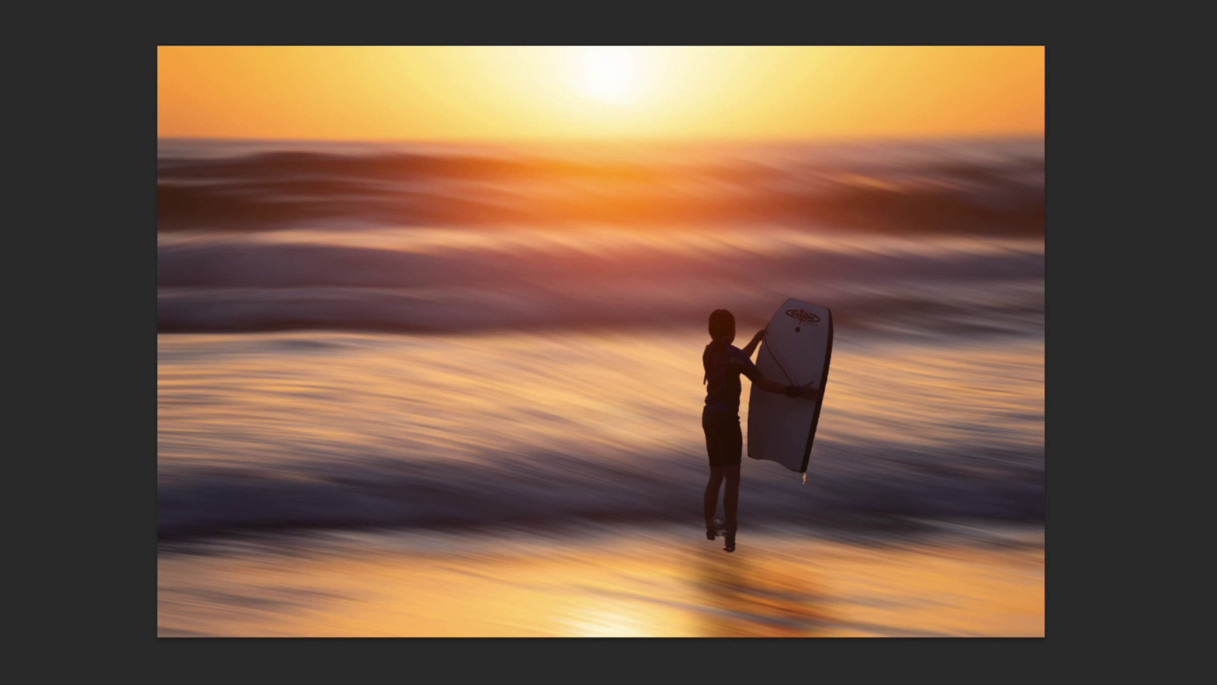
{"action": "mouse_move", "coordinate": [284, 380]}
{"action": "left_mouse_down"}
{"action": "mouse_move", "coordinate": [305, 475]}
{"action": "mouse_move", "coordinate": [148, 585]}
{"action": "mouse_move", "coordinate": [817, 559]}
{"action": "mouse_move", "coordinate": [1041, 567]}
{"action": "mouse_move", "coordinate": [650, 595]}
{"action": "mouse_move", "coordinate": [1059, 575]}
{"action": "mouse_move", "coordinate": [565, 575]}
{"action": "mouse_move", "coordinate": [38, 598]}
{"action": "mouse_move", "coordinate": [61, 321]}
{"action": "mouse_move", "coordinate": [666, 536]}
{"action": "mouse_move", "coordinate": [744, 535]}
{"action": "mouse_move", "coordinate": [723, 536]}
{"action": "mouse_move", "coordinate": [723, 556]}
{"action": "mouse_move", "coordinate": [708, 558]}
{"action": "mouse_move", "coordinate": [743, 542]}
{"action": "mouse_move", "coordinate": [707, 560]}
{"action": "mouse_move", "coordinate": [731, 629]}
{"action": "mouse_move", "coordinate": [712, 545]}
{"action": "mouse_move", "coordinate": [734, 541]}
{"action": "mouse_move", "coordinate": [718, 628]}
{"action": "mouse_move", "coordinate": [757, 626]}
{"action": "mouse_move", "coordinate": [628, 621]}
{"action": "mouse_move", "coordinate": [807, 622]}
{"action": "mouse_move", "coordinate": [821, 609]}
{"action": "mouse_move", "coordinate": [622, 568]}
{"action": "mouse_move", "coordinate": [867, 573]}
{"action": "mouse_move", "coordinate": [507, 587]}
{"action": "mouse_move", "coordinate": [886, 614]}
{"action": "mouse_move", "coordinate": [483, 600]}
{"action": "mouse_move", "coordinate": [905, 596]}
{"action": "left_mouse_up"}
{"action": "key", "text": "bracketleft"}
{"action": "key", "text": "bracketleft"}
{"action": "key", "text": "bracketleft"}
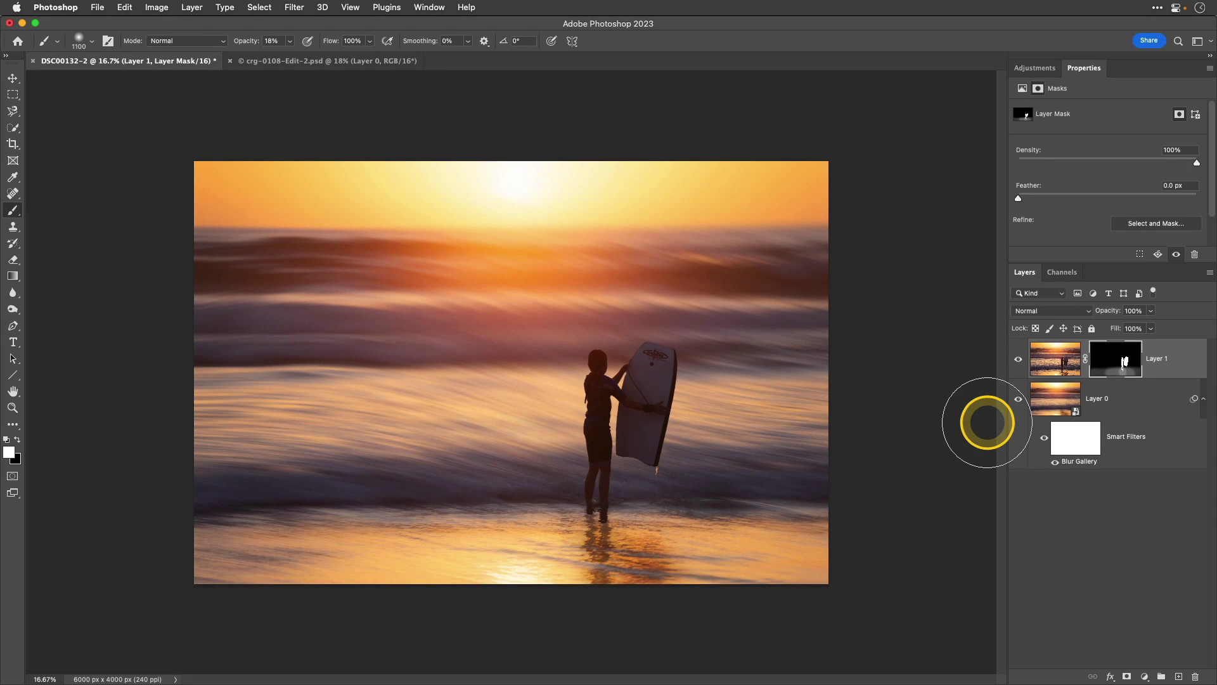
- Inspect the Layer 1 mask on its own, and toggle the mask off and on to compare the blurred composite with the original photo
{"action": "left_click", "coordinate": [1115, 362], "text": "alt"}
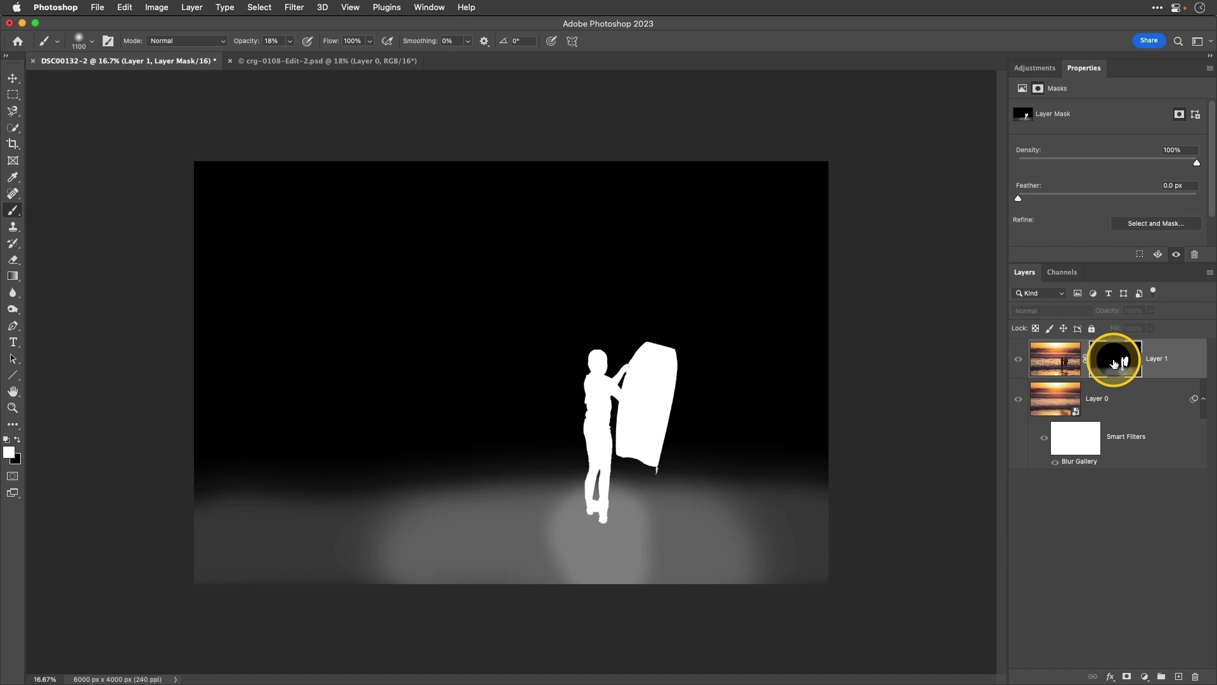
{"action": "left_click", "coordinate": [1115, 364], "text": "alt"}
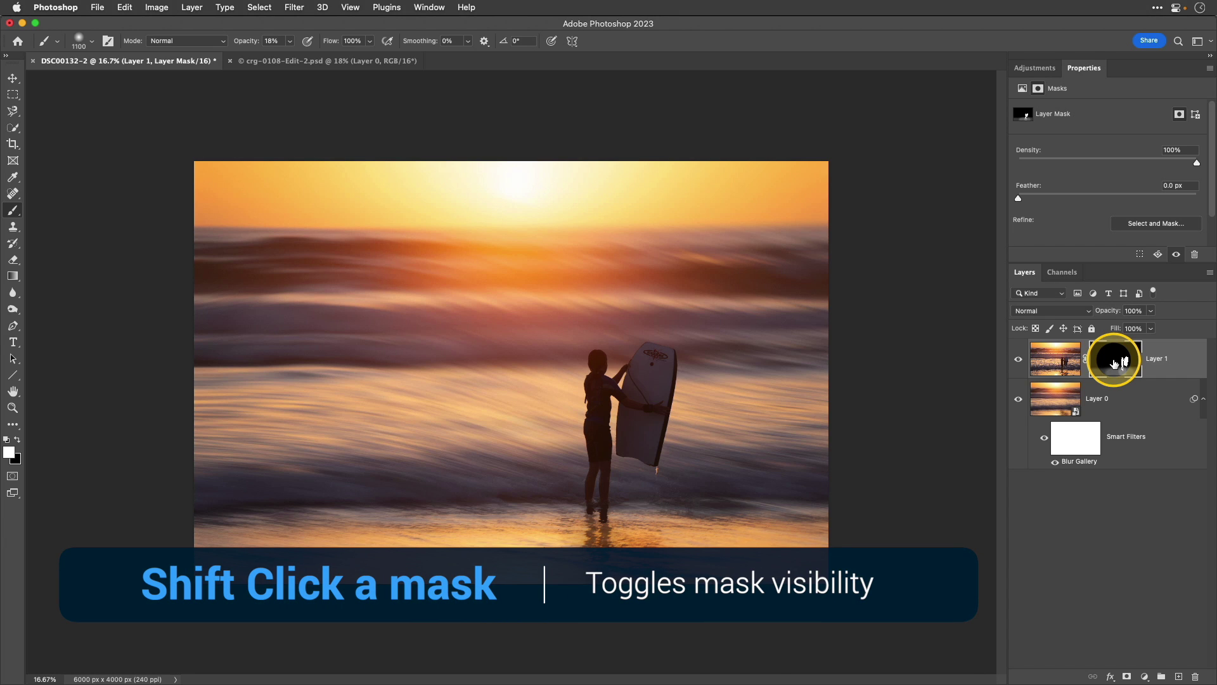
{"action": "left_click", "coordinate": [1114, 363], "text": "shift"}
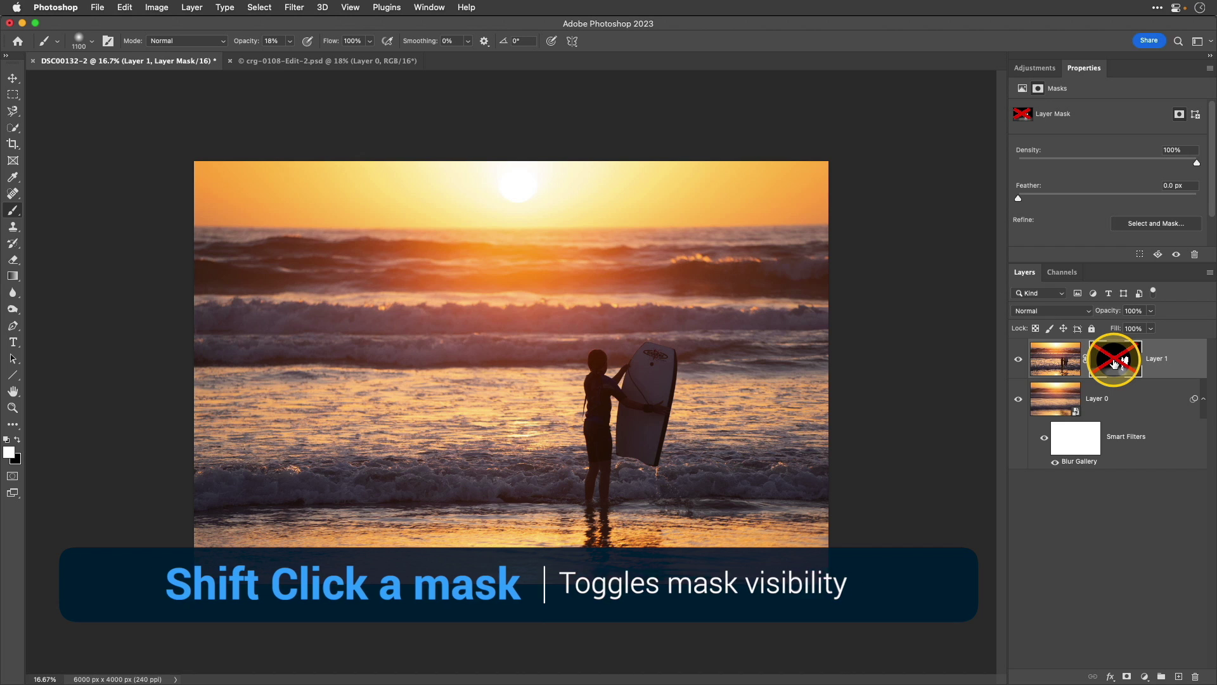
{"action": "left_click", "coordinate": [1115, 363], "text": "shift"}
{"action": "left_click", "coordinate": [1115, 363], "text": "shift"}
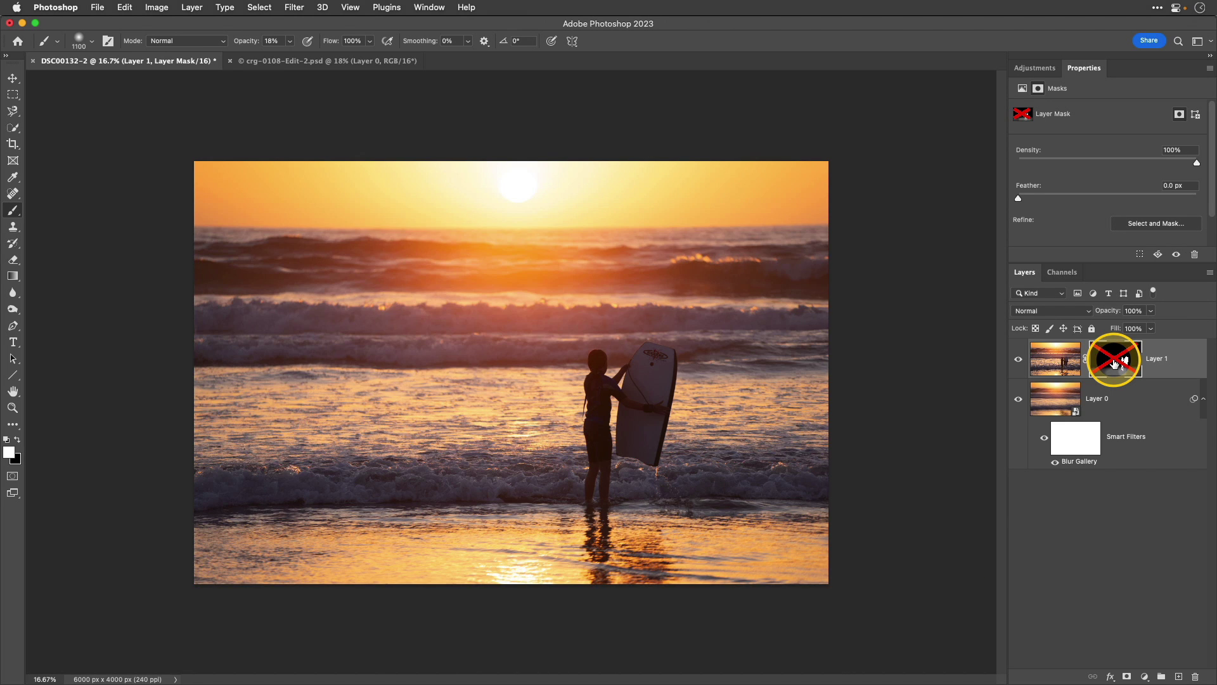
{"action": "left_click", "coordinate": [1115, 363], "text": "shift"}
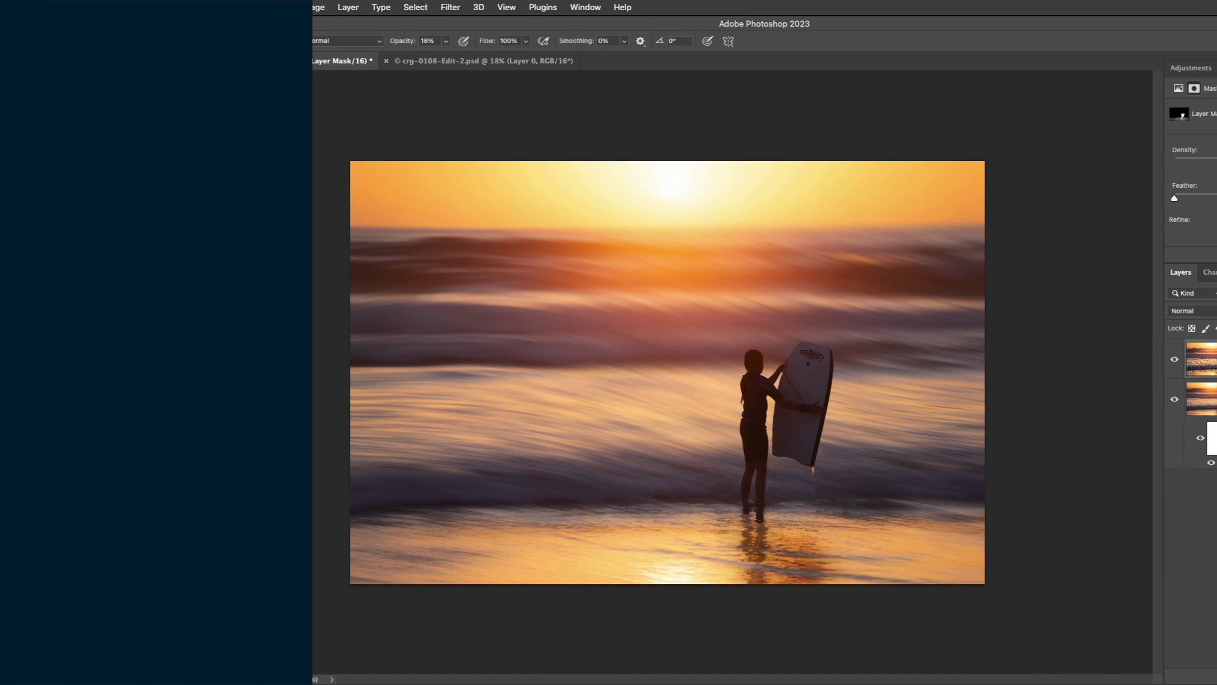